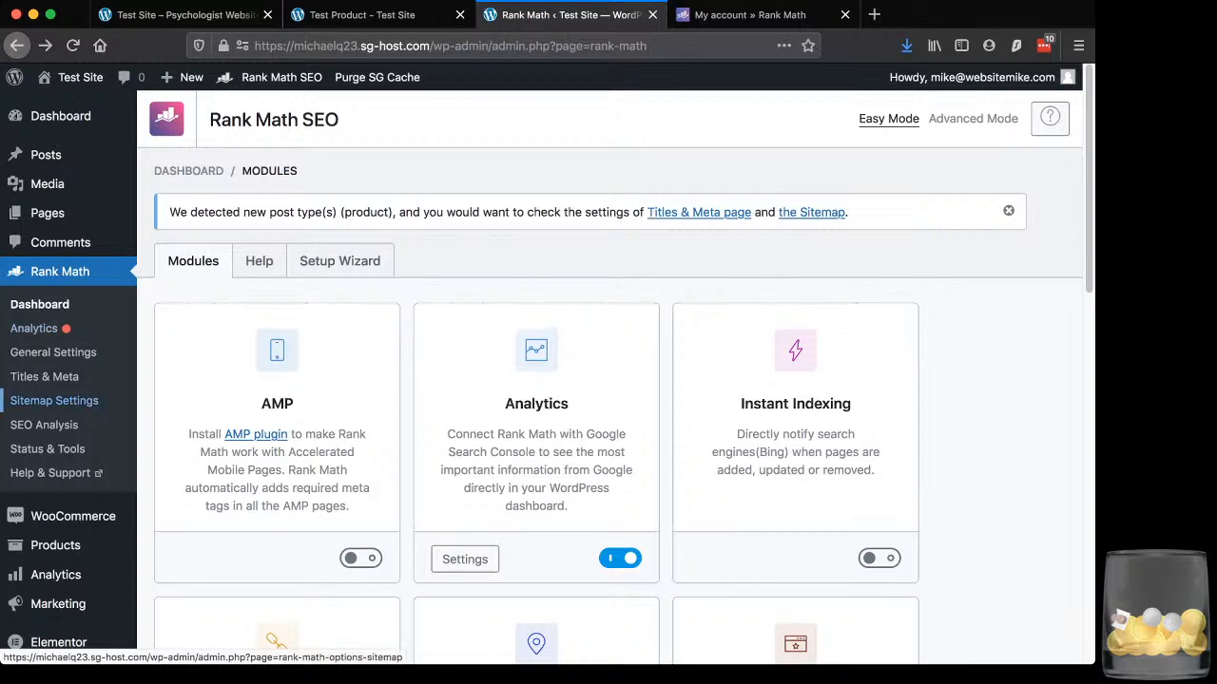
# - Open the Rank Math setup wizard from the plugin's dashboard
pyautogui.scroll(-3, 47, 449)
pyautogui.moveTo(57, 415)
pyautogui.moveTo(50, 562)
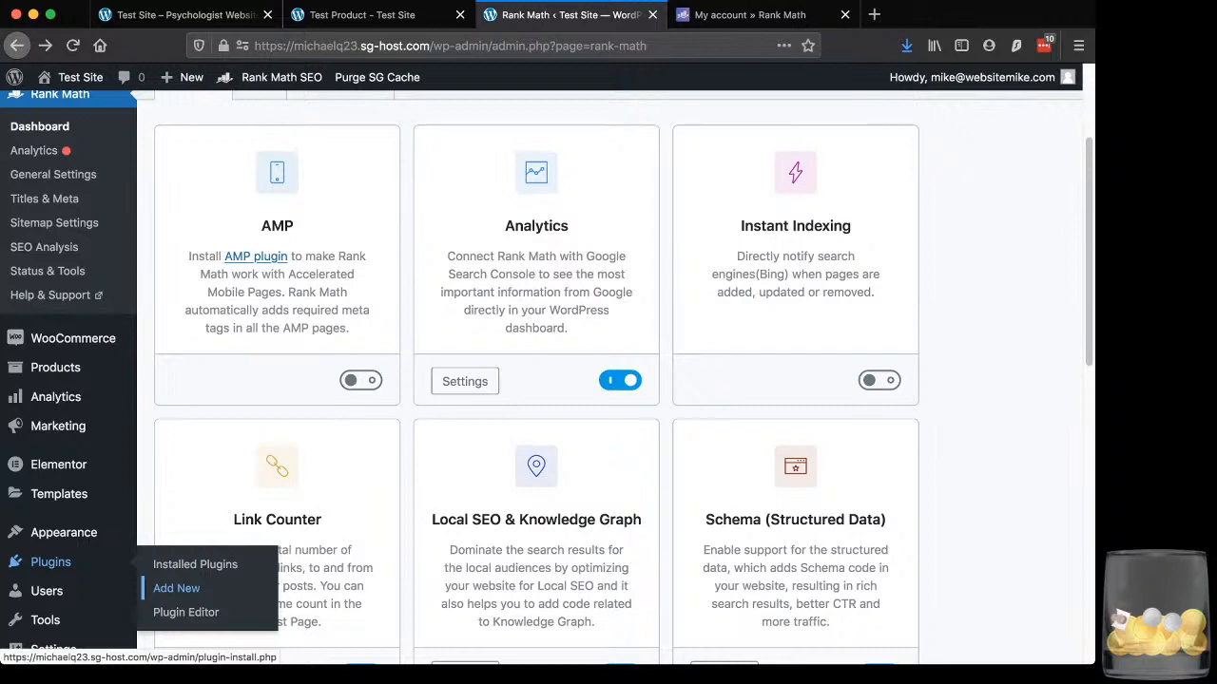
pyautogui.scroll(3, 57, 495)
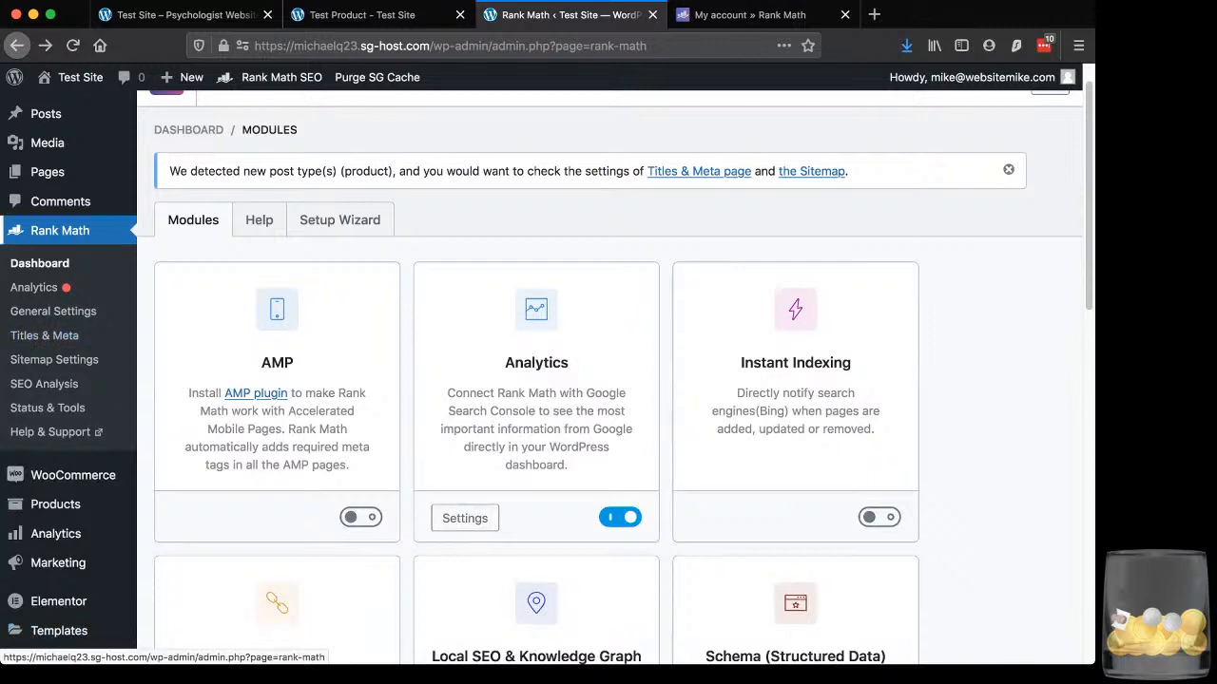
pyautogui.click(339, 220)
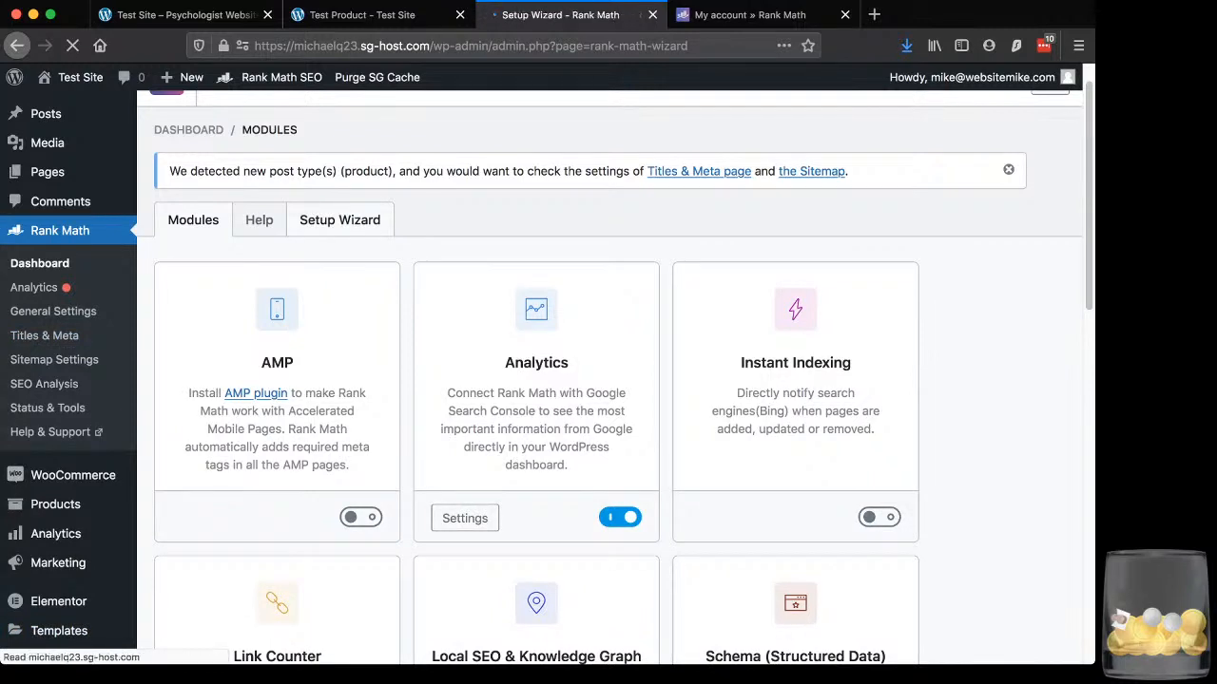
# - Select the Advanced setup mode for the wizard
pyautogui.scroll(-2, 542, 363)
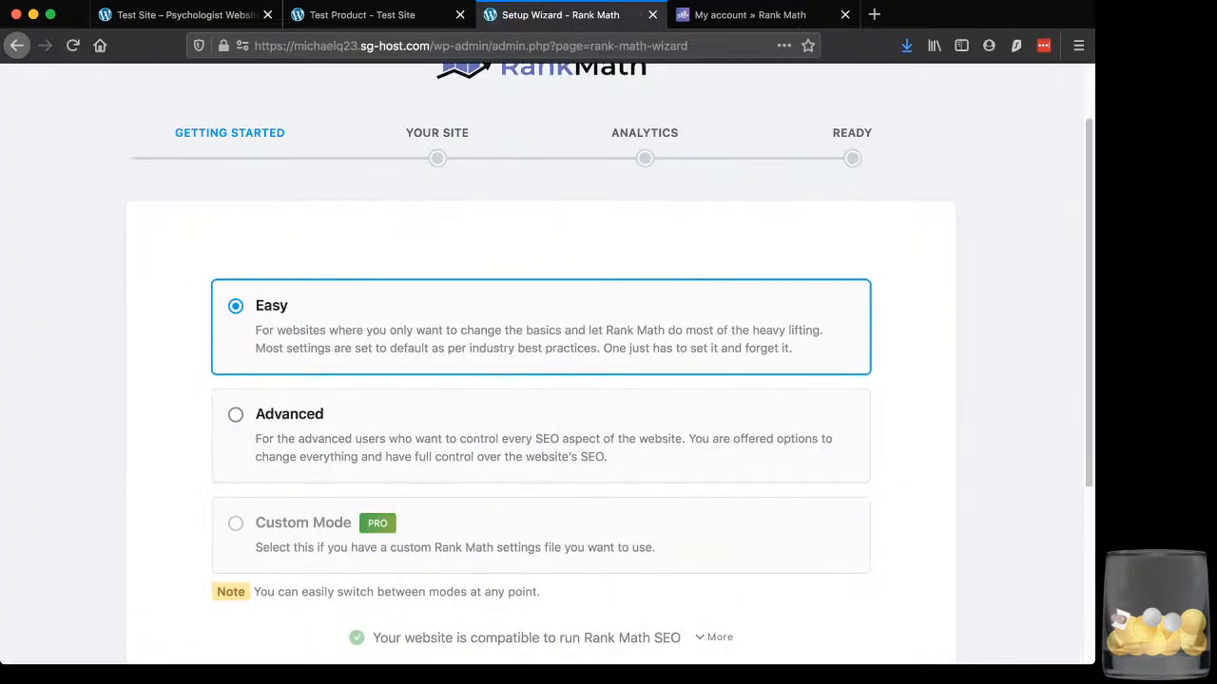
pyautogui.scroll(-1, 541, 428)
pyautogui.click(289, 401)
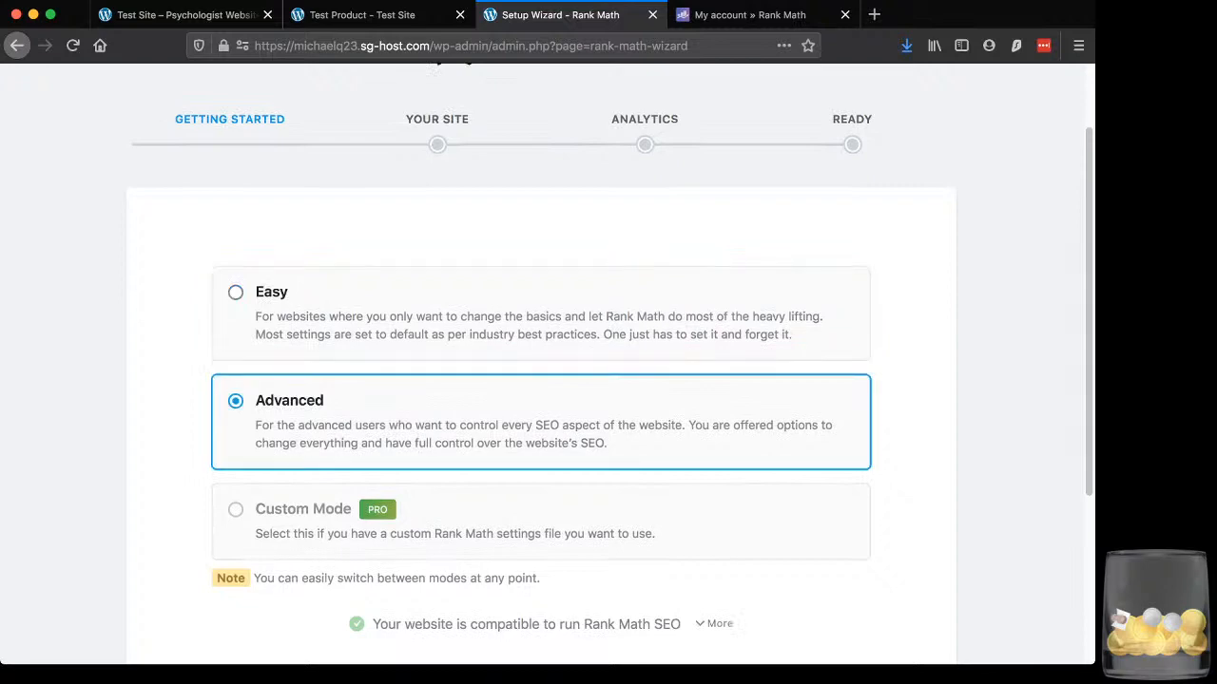
pyautogui.scroll(-3, 542, 380)
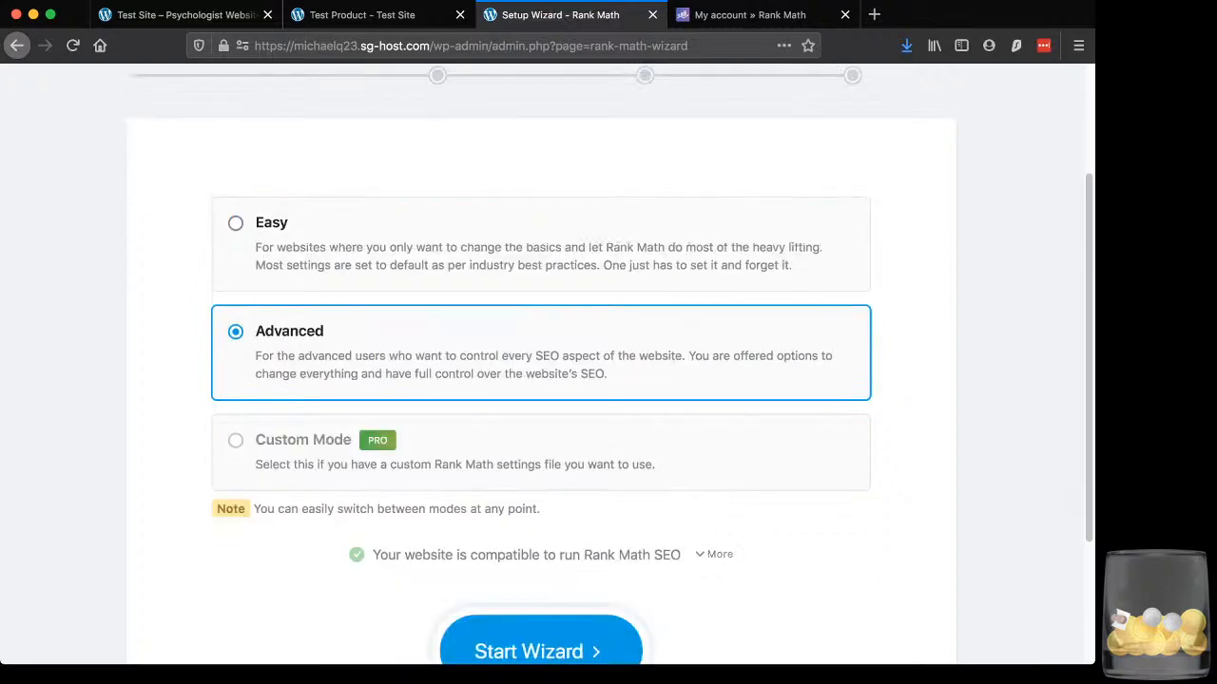
pyautogui.scroll(5, 542, 380)
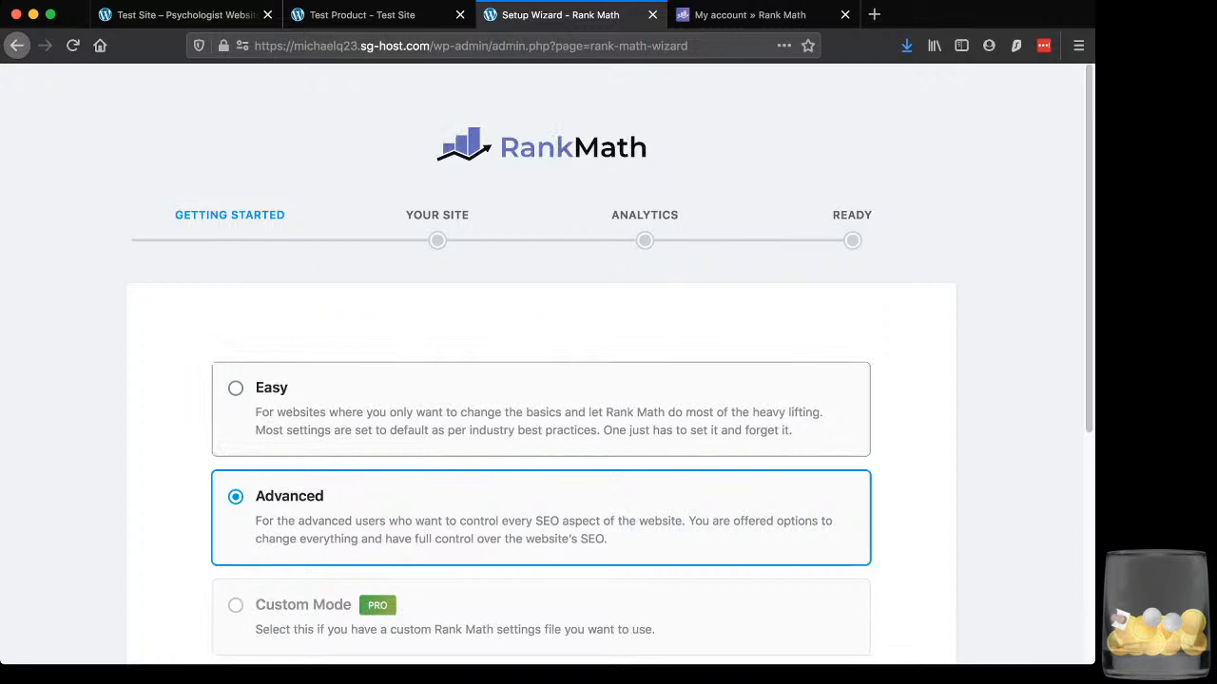
# - Choose the Easy setup mode and start the wizard
pyautogui.click(272, 390)
pyautogui.scroll(-3, 272, 389)
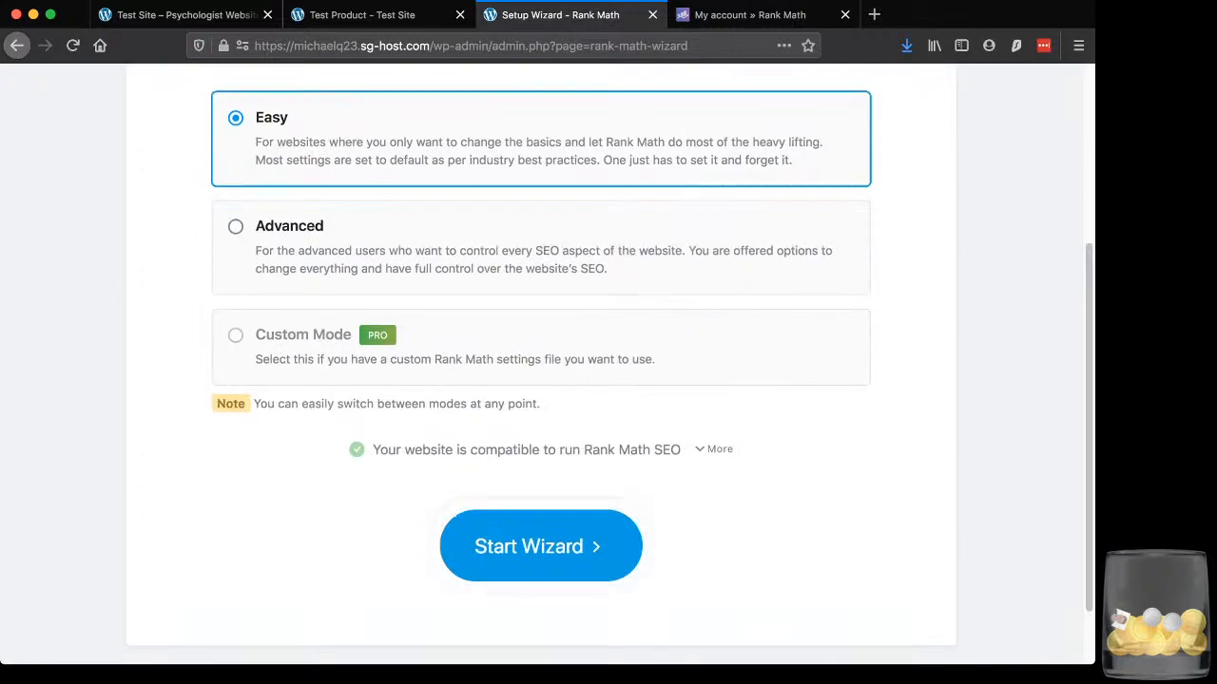
pyautogui.scroll(3, 542, 361)
pyautogui.scroll(-4, 542, 361)
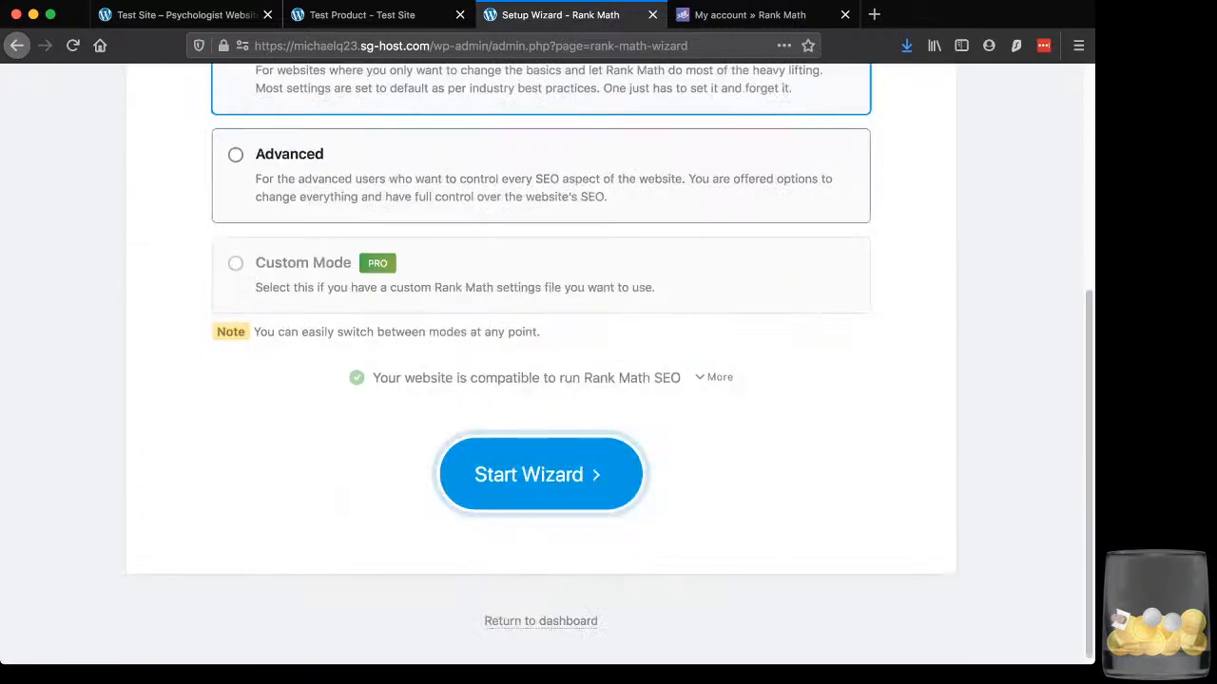
pyautogui.click(540, 474)
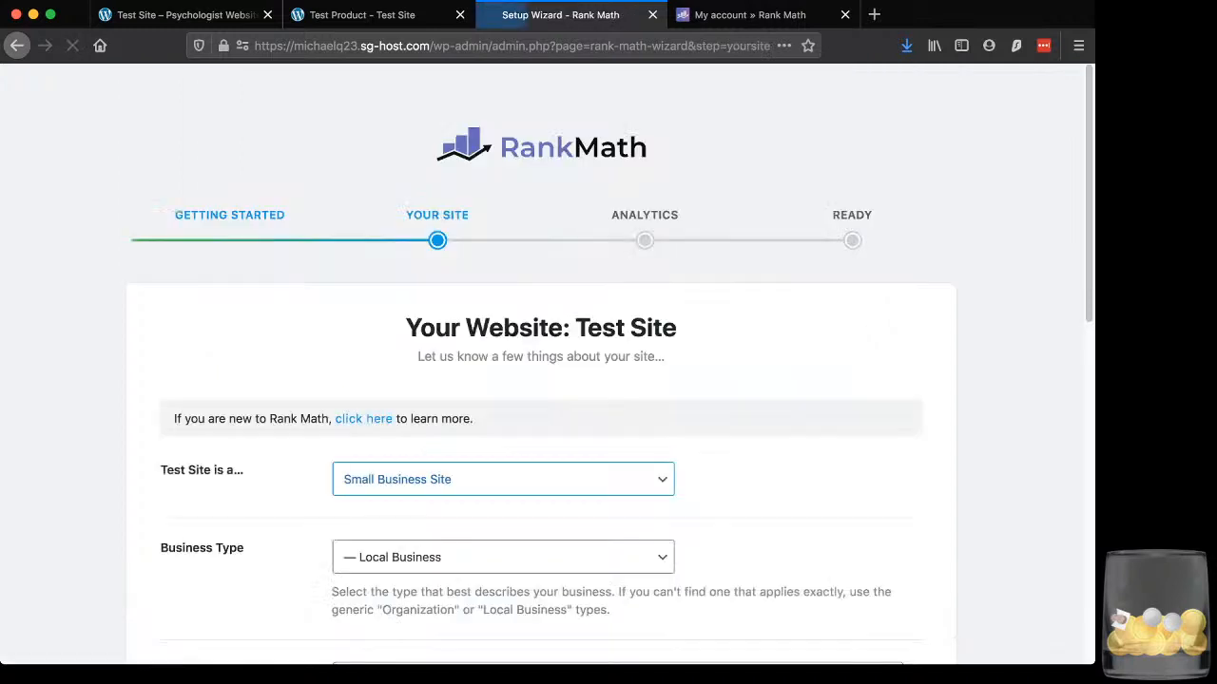
# - Review the site type, business type, company name, Google logo and social share image settings, and save the Your Site stage
pyautogui.scroll(-1, 540, 475)
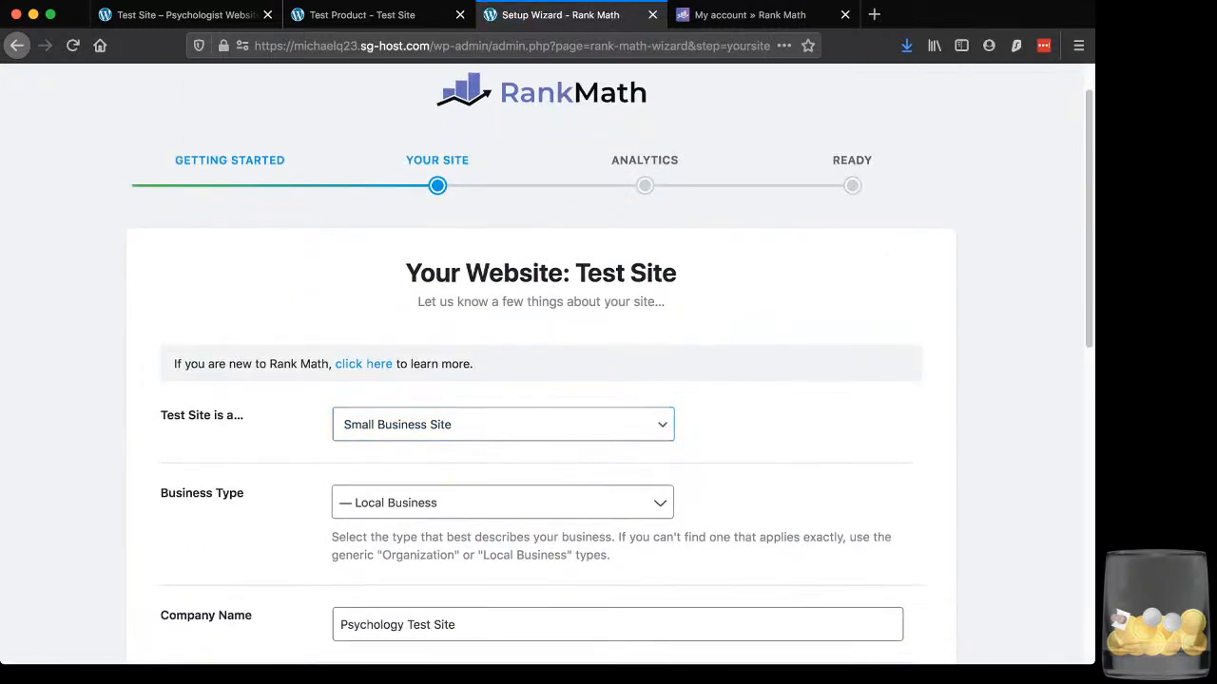
pyautogui.scroll(-1, 540, 380)
pyautogui.click(503, 356)
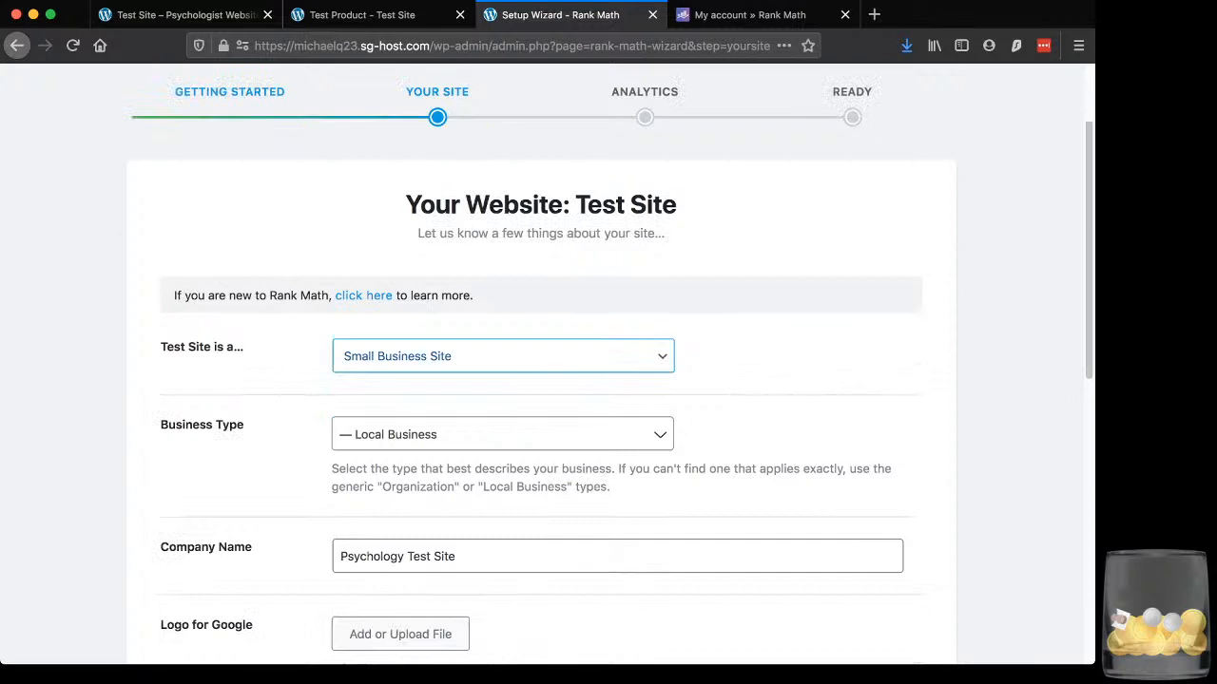
pyautogui.click(503, 357)
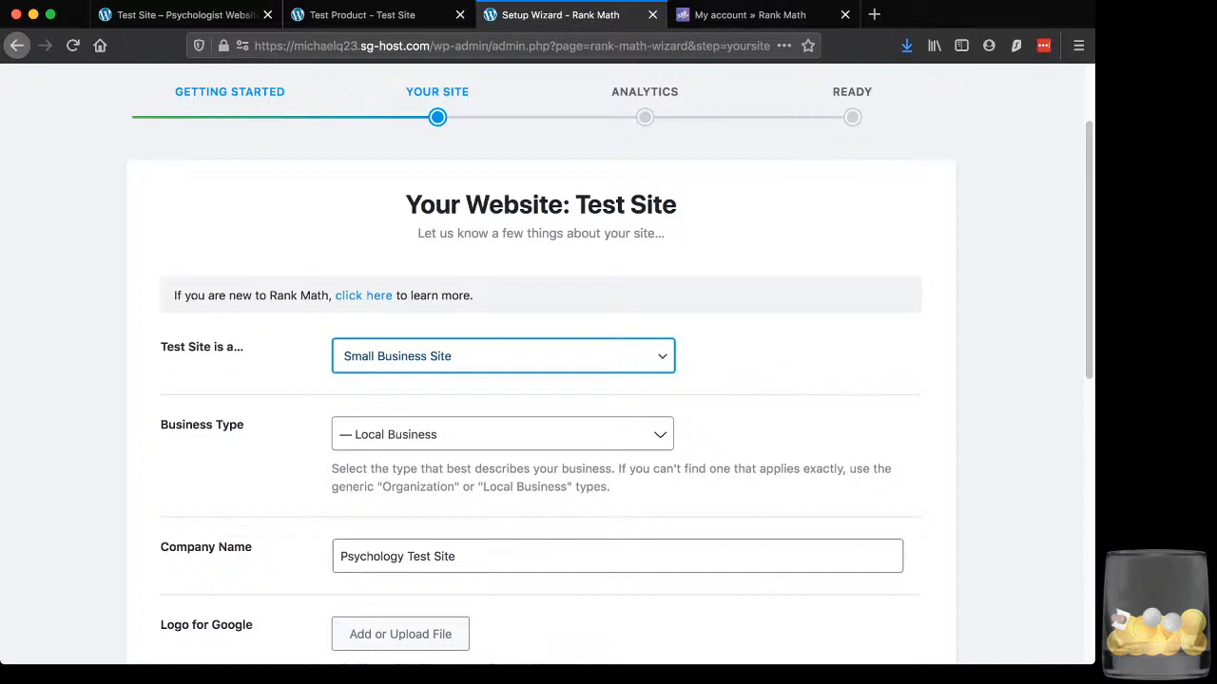
pyautogui.scroll(-2, 608, 381)
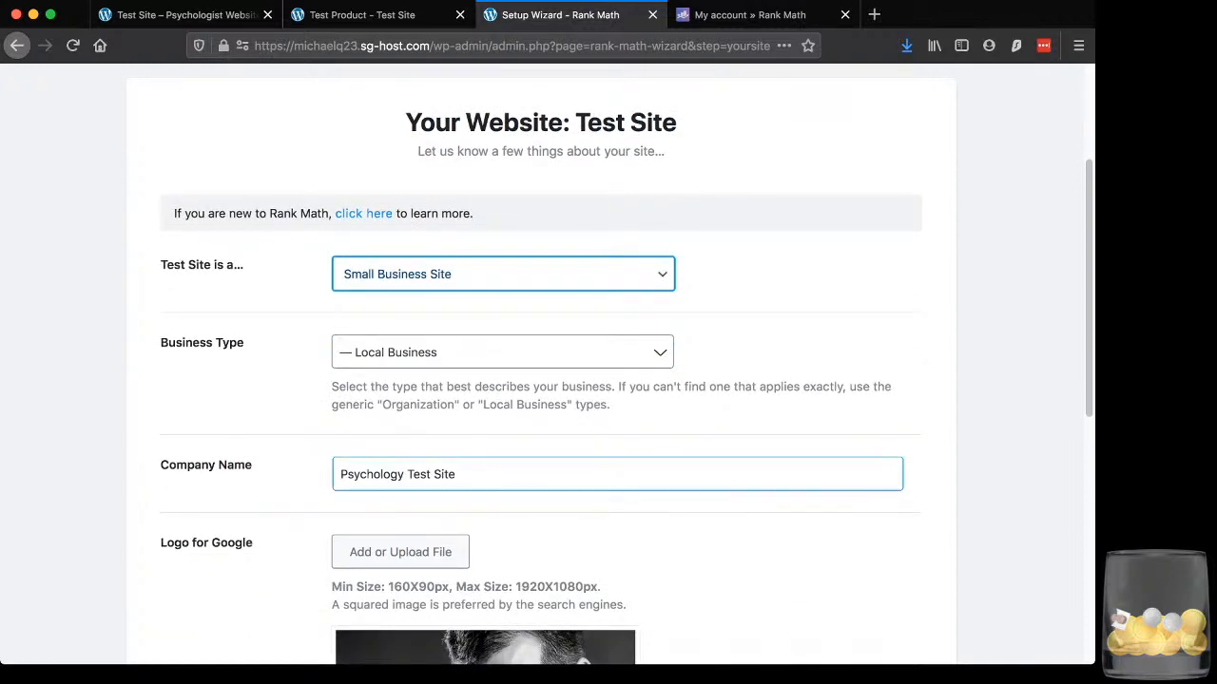
pyautogui.scroll(-5, 608, 381)
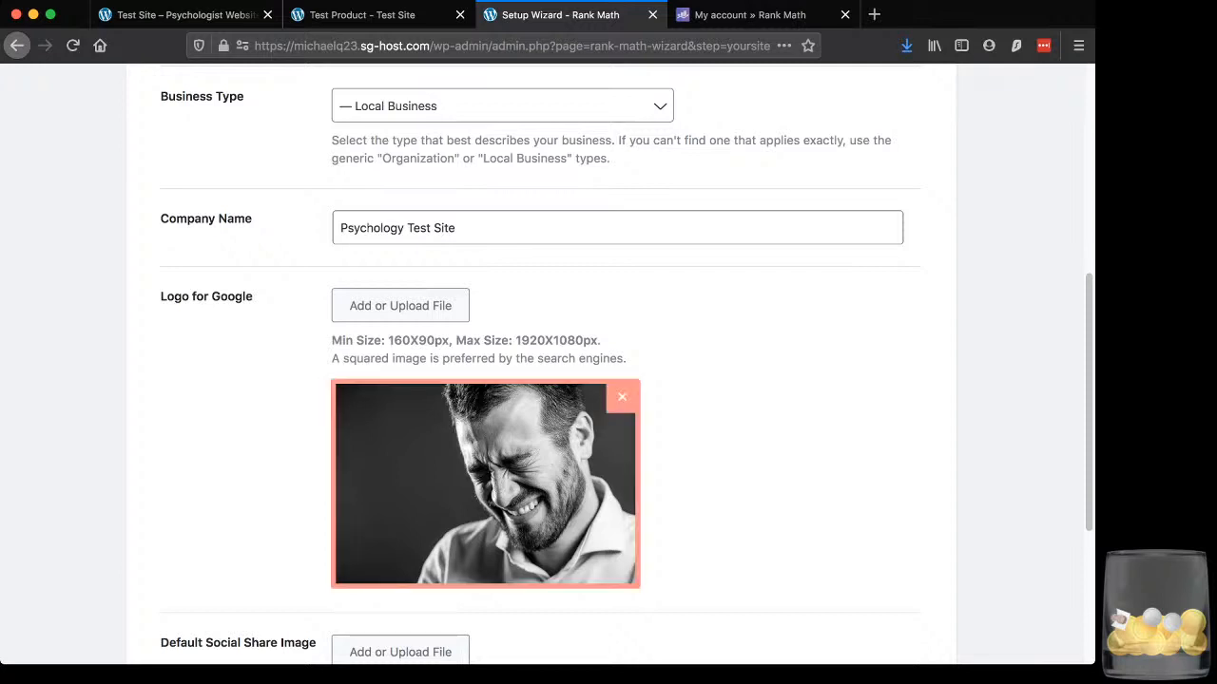
pyautogui.scroll(-3, 485, 428)
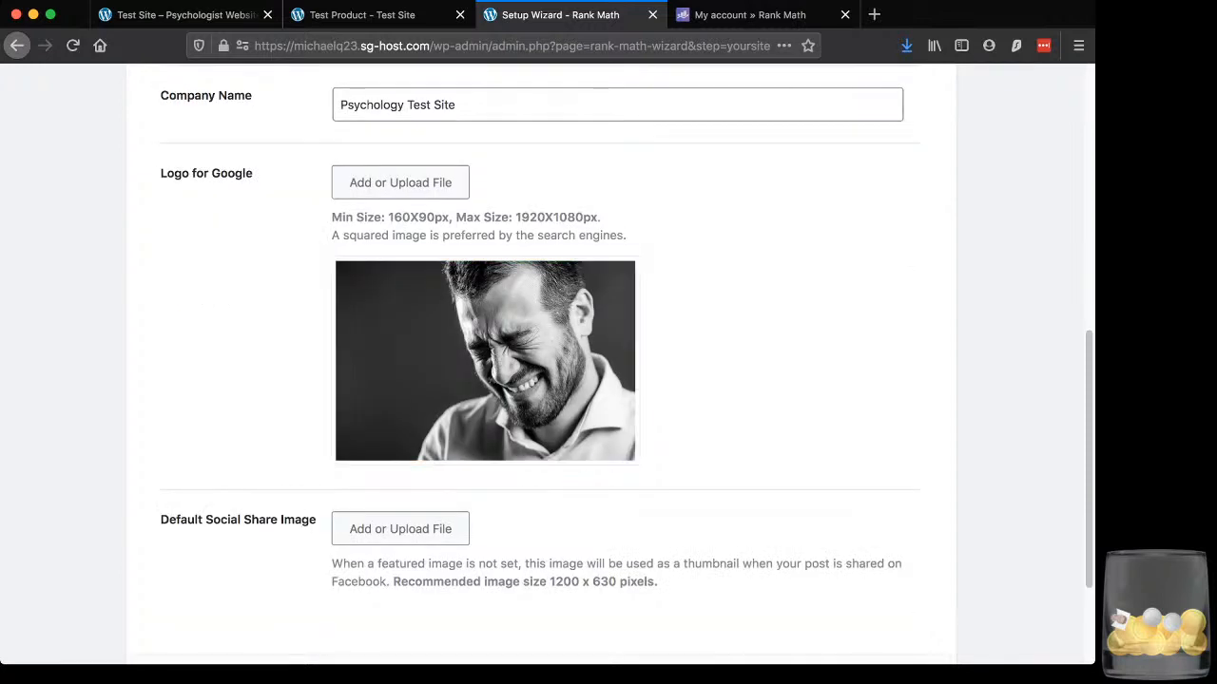
pyautogui.scroll(-2, 485, 361)
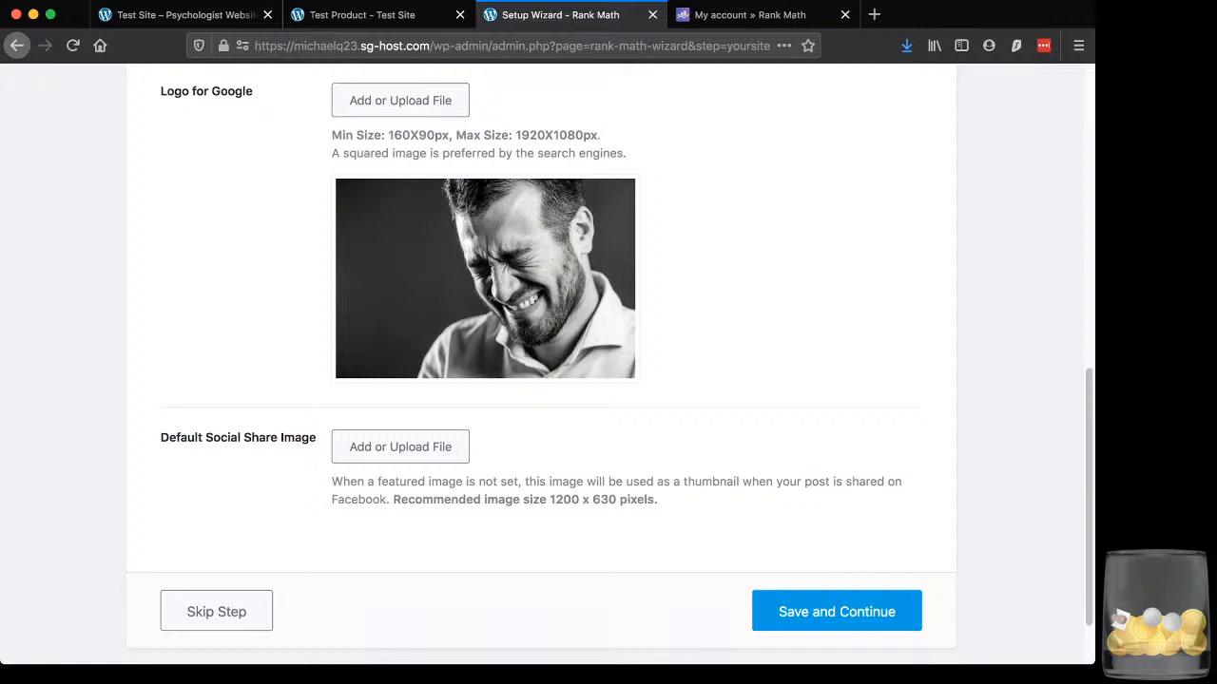
pyautogui.scroll(-2, 541, 361)
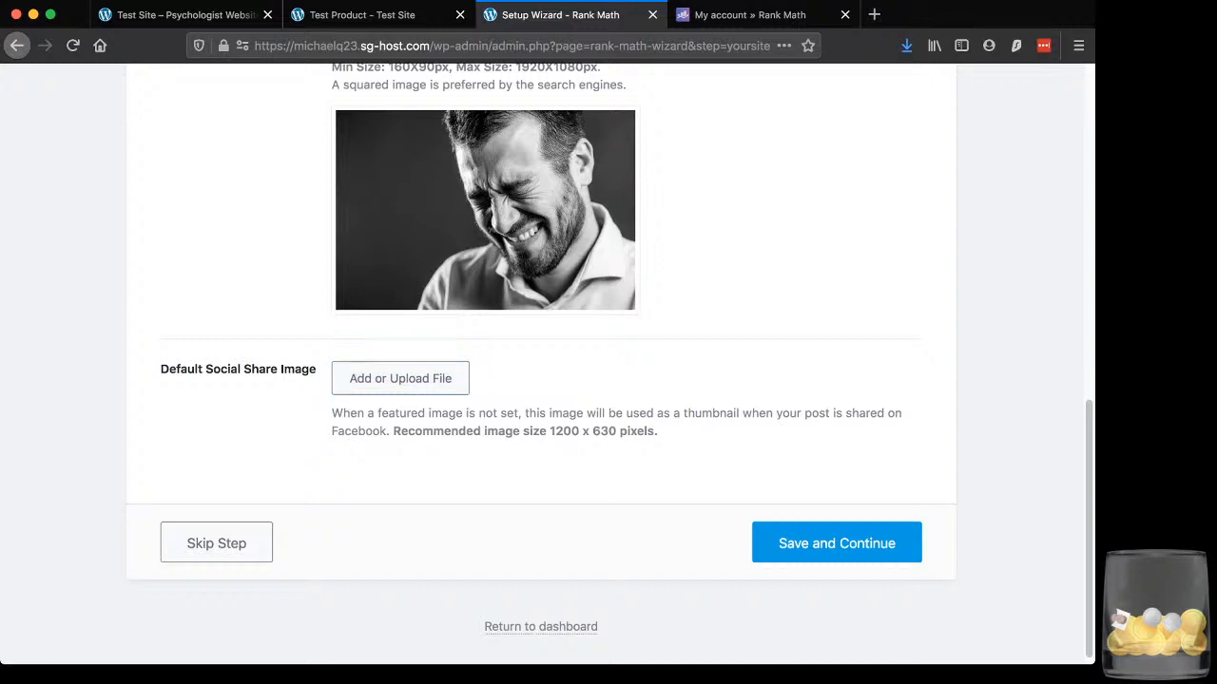
pyautogui.moveTo(549, 431); pyautogui.dragTo(631, 431)
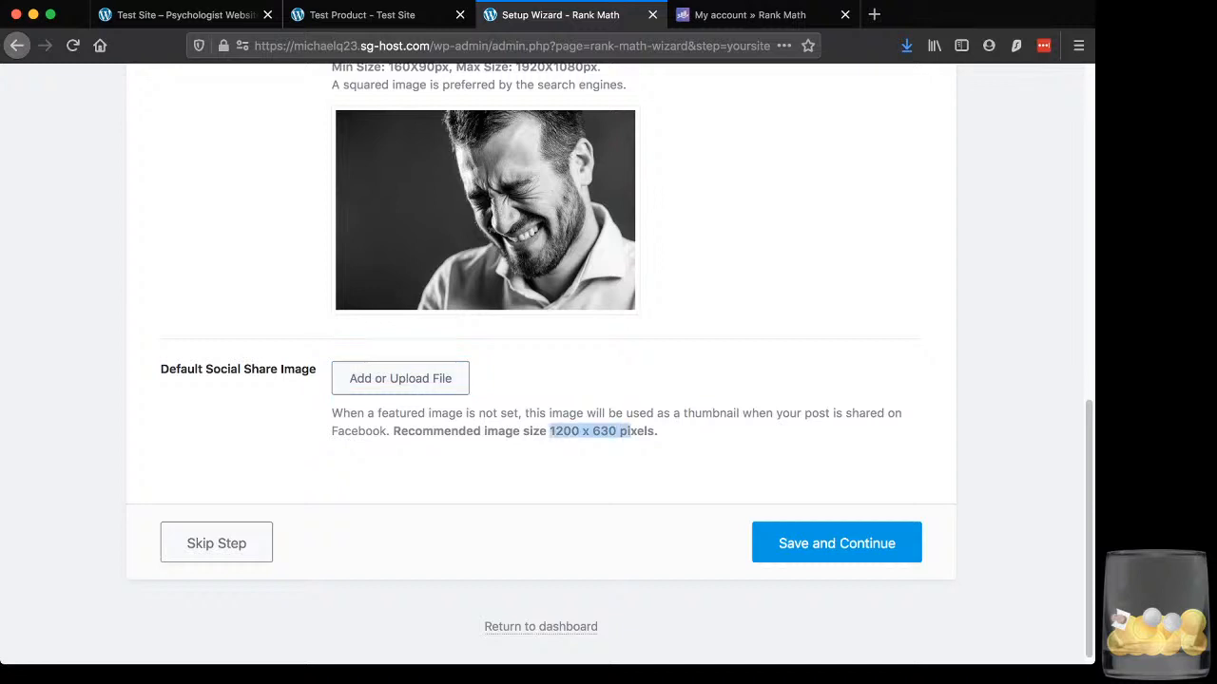
pyautogui.click(837, 543)
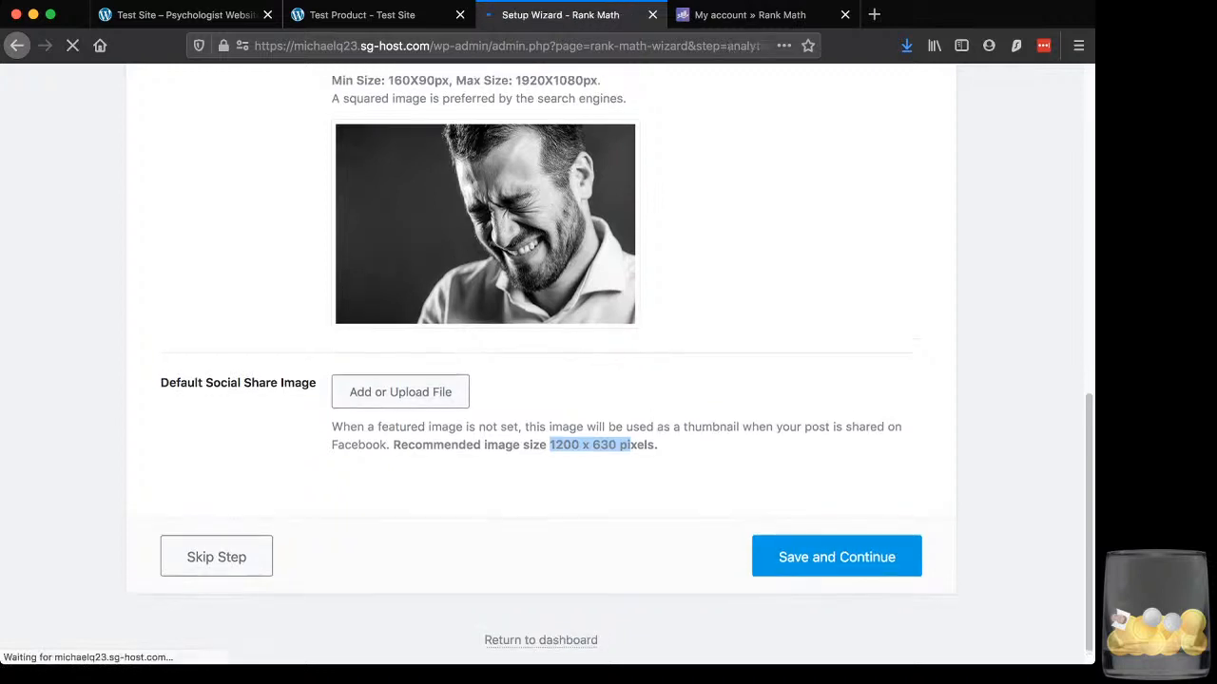
# - Look through the Search Console, Analytics and AdSense connection options and skip the Analytics stage
pyautogui.scroll(-1, 541, 380)
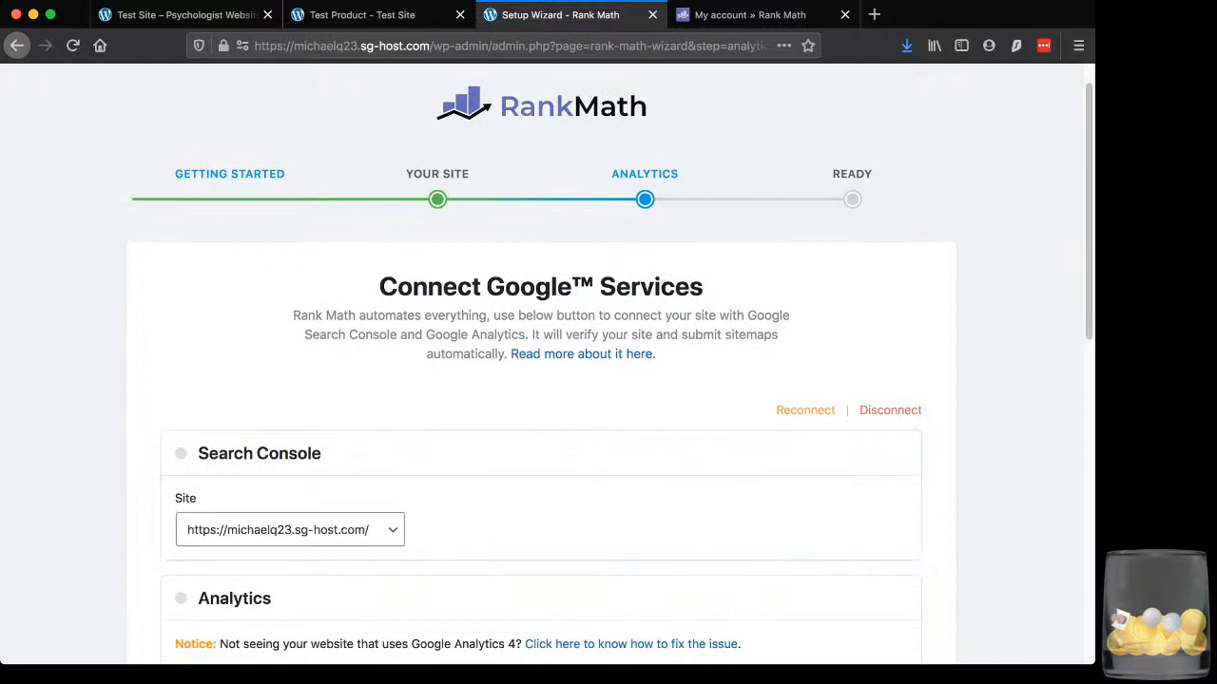
pyautogui.scroll(-2, 542, 380)
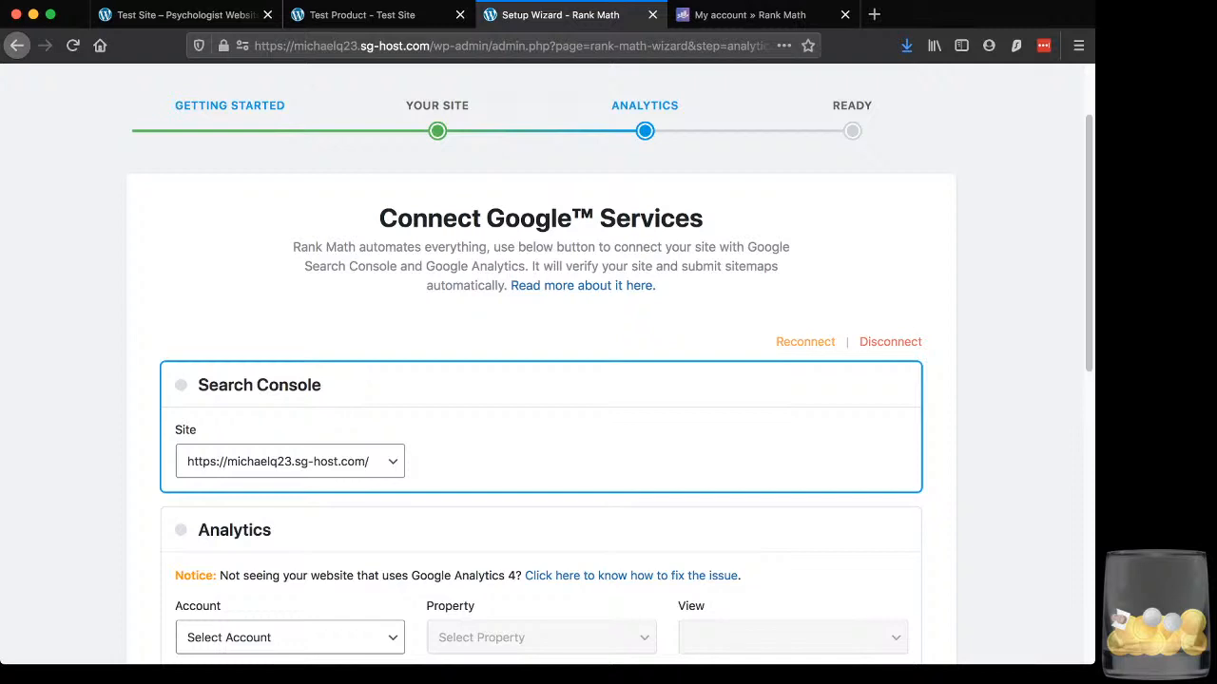
pyautogui.scroll(-3, 610, 374)
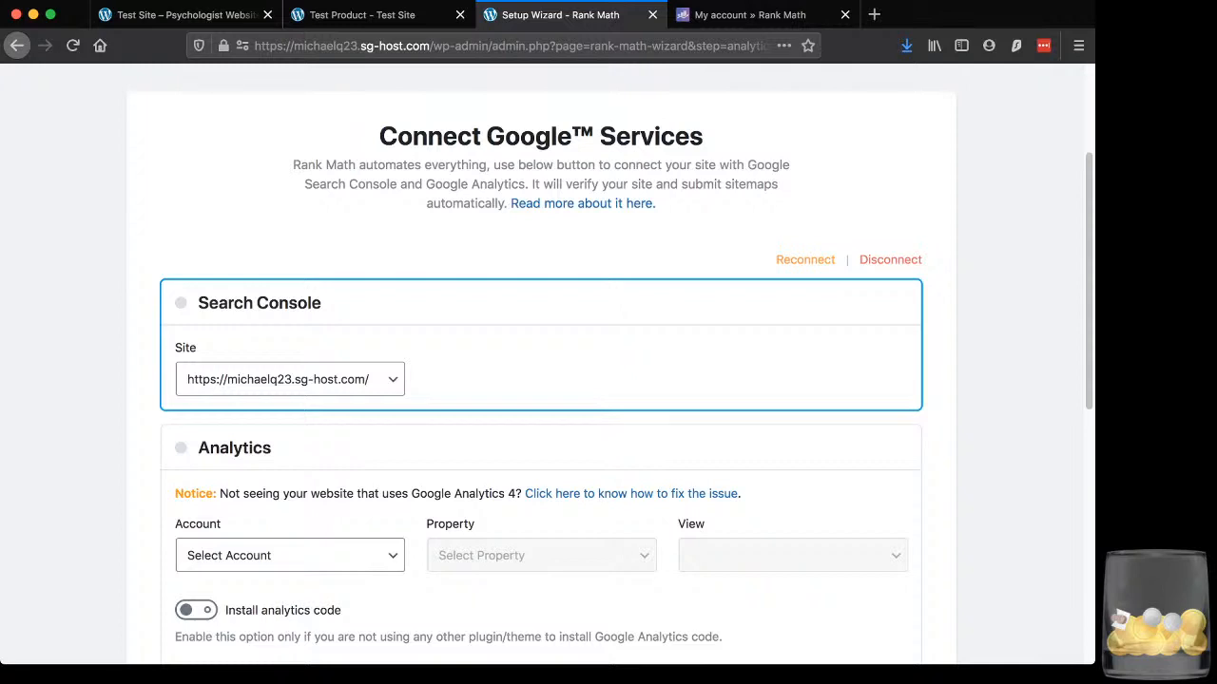
pyautogui.scroll(-2, 610, 373)
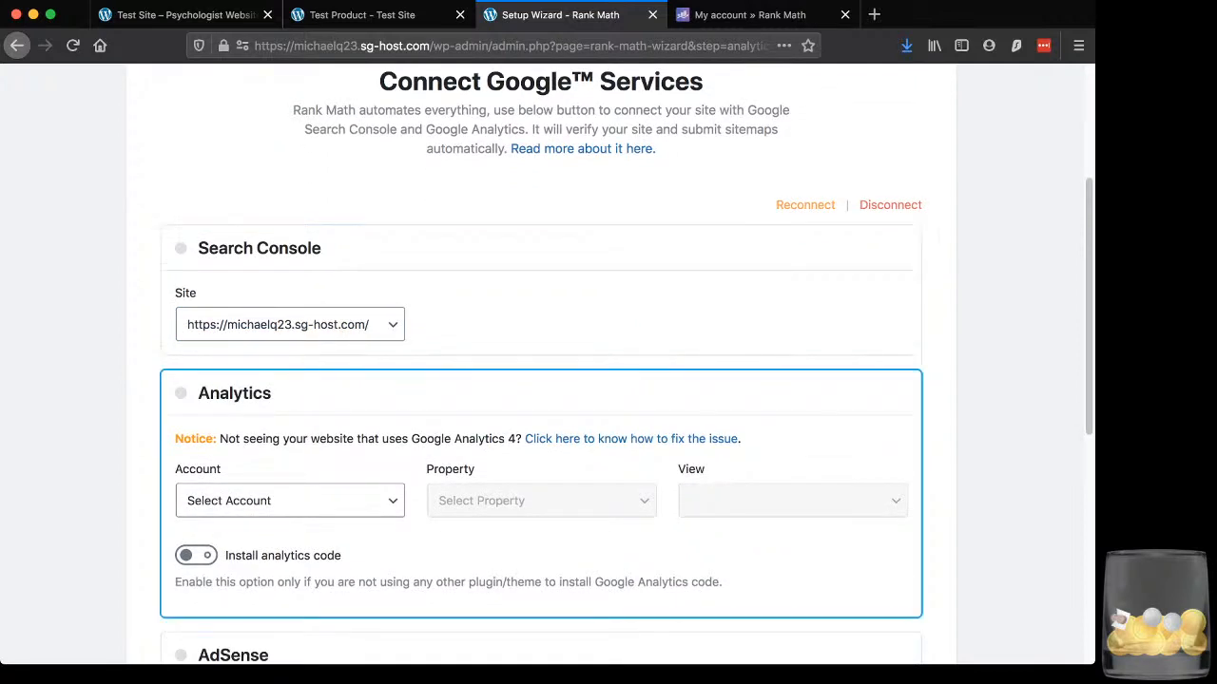
pyautogui.scroll(-3, 542, 381)
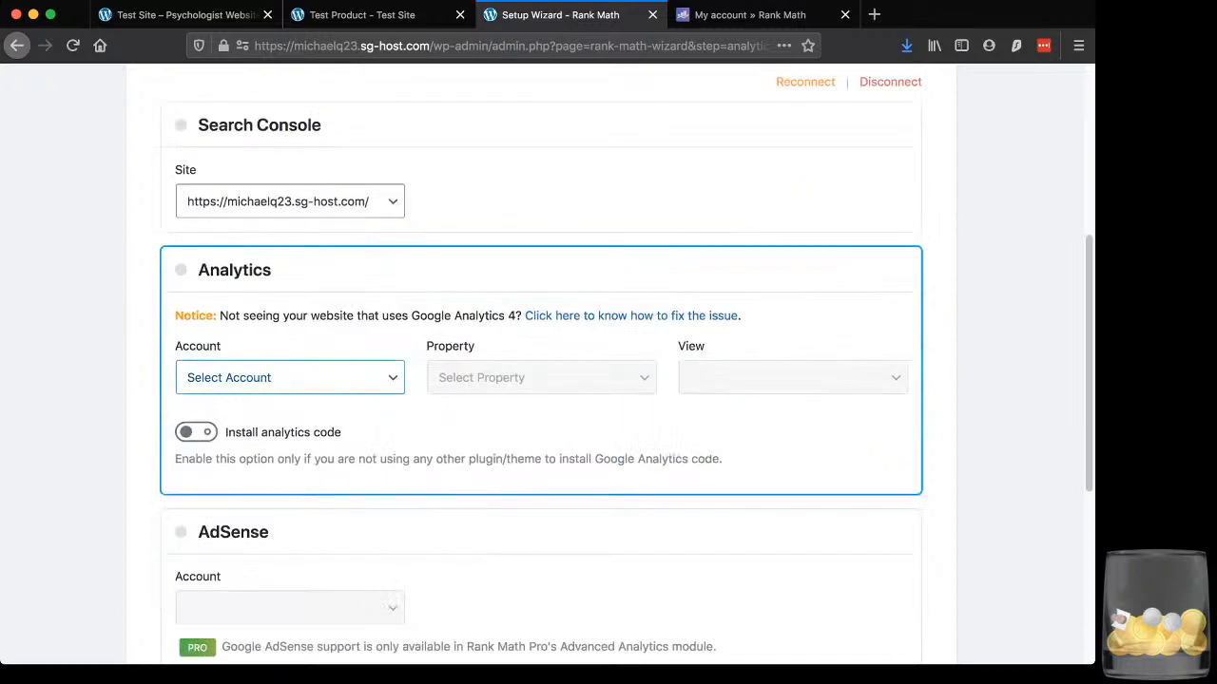
pyautogui.scroll(-3, 542, 381)
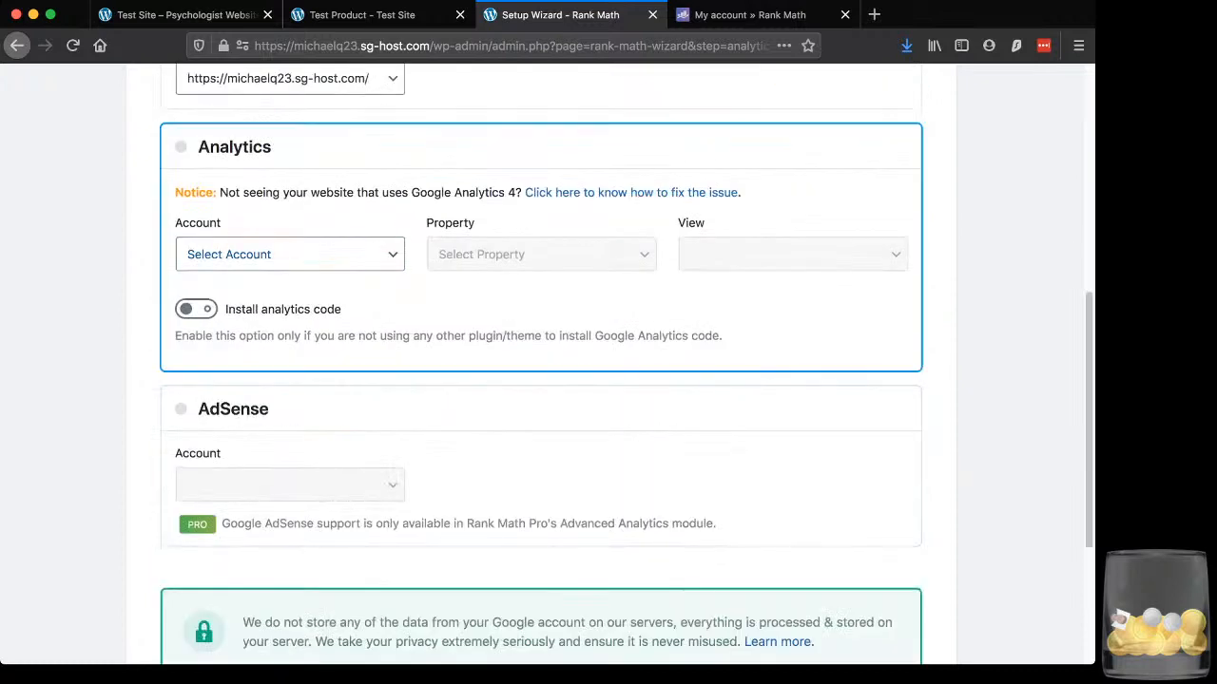
pyautogui.scroll(-5, 542, 380)
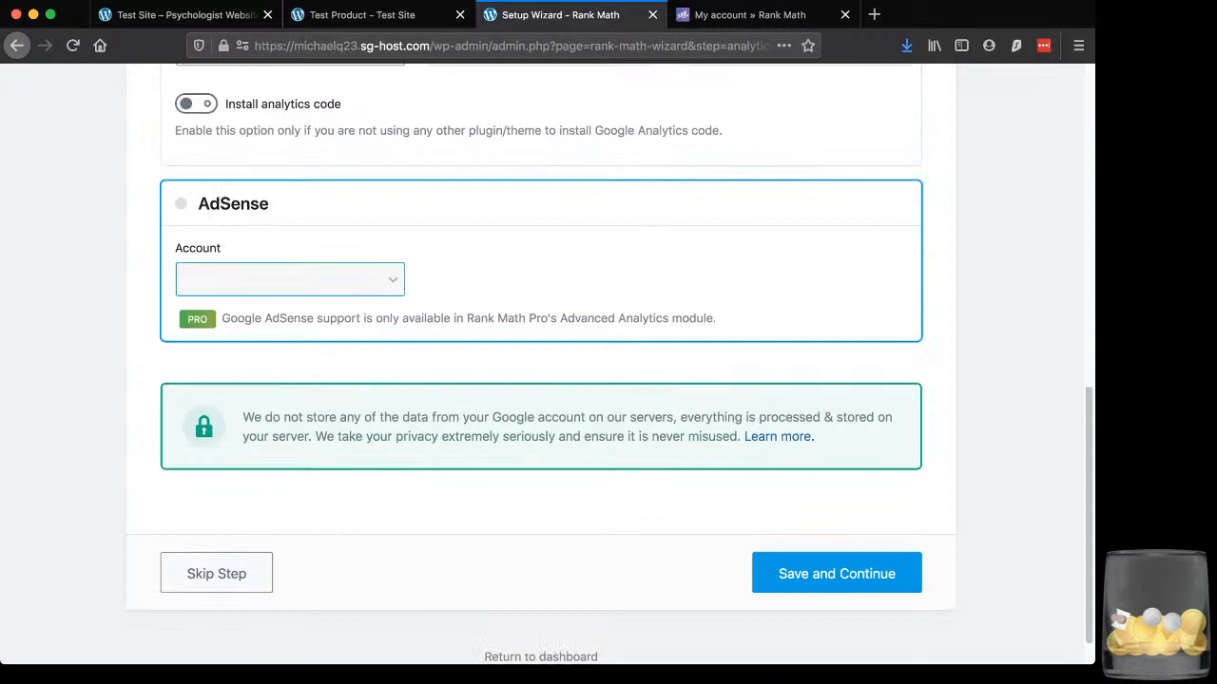
pyautogui.click(217, 573)
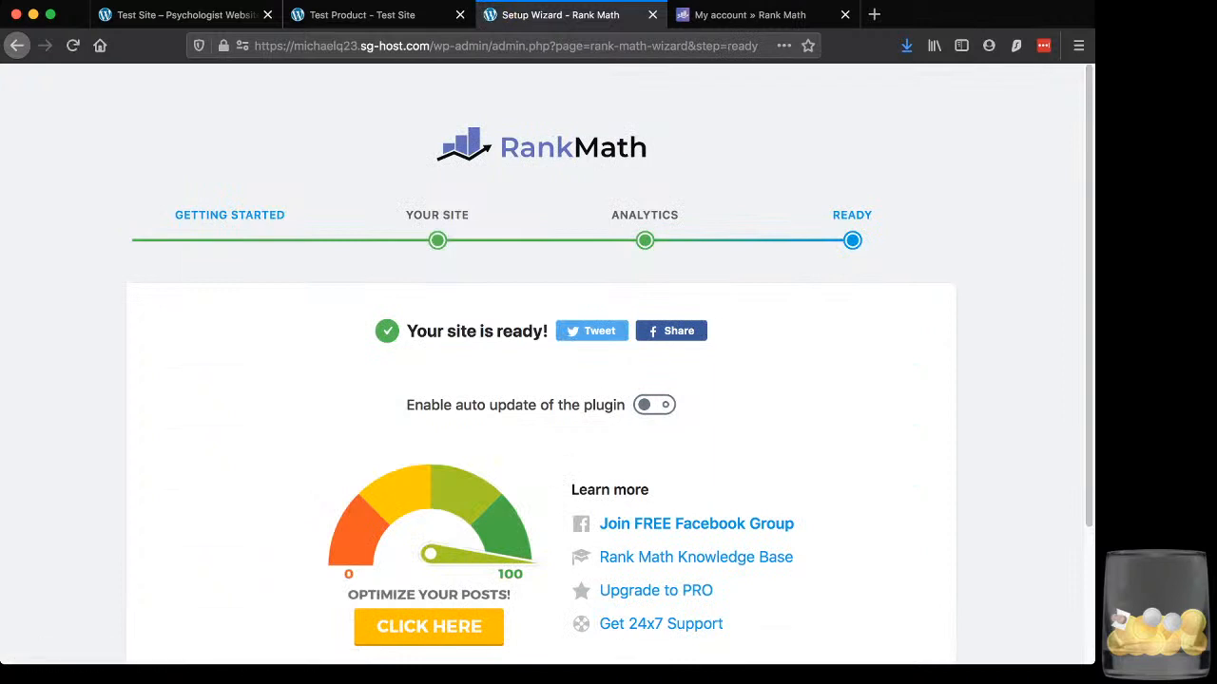
# - Enable auto update of the plugin and leave the finished wizard for the dashboard
pyautogui.scroll(-1, 608, 380)
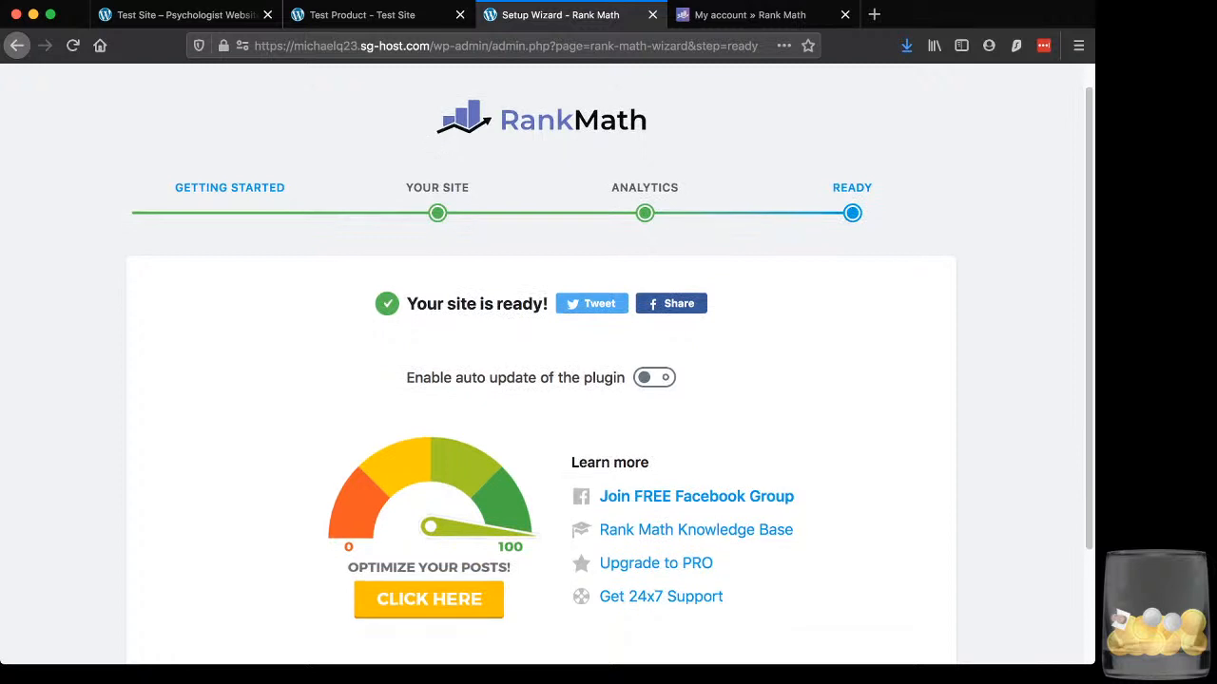
pyautogui.click(654, 377)
pyautogui.scroll(-5, 609, 381)
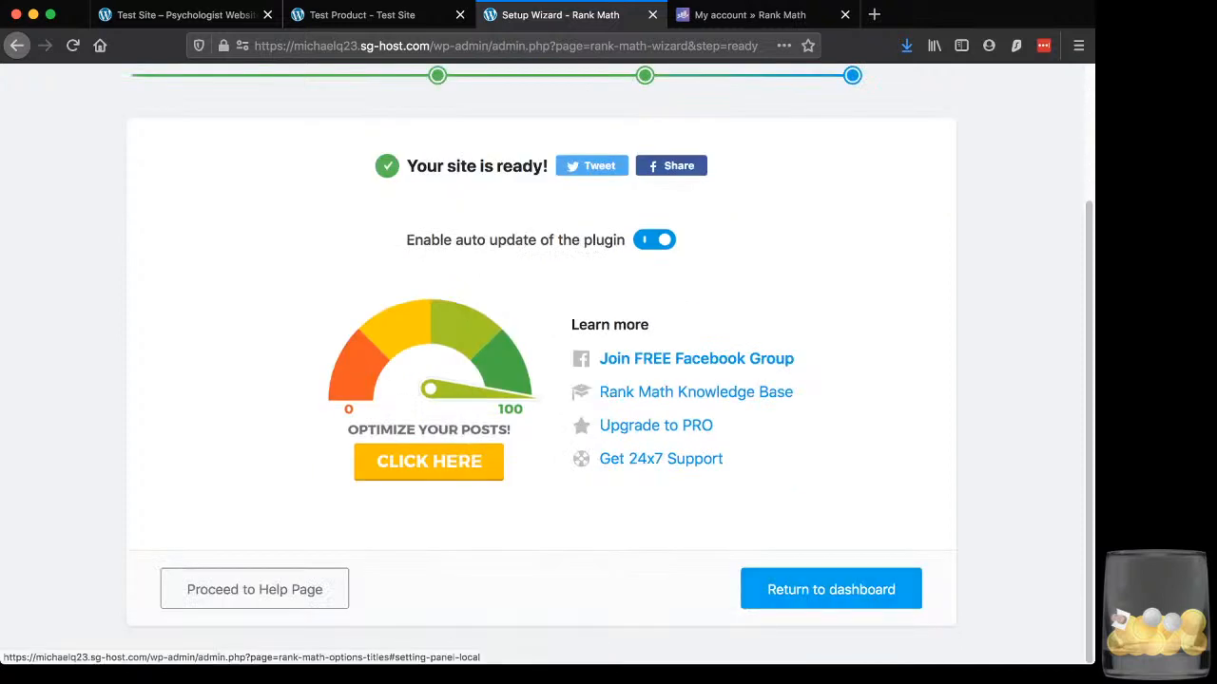
pyautogui.click(831, 590)
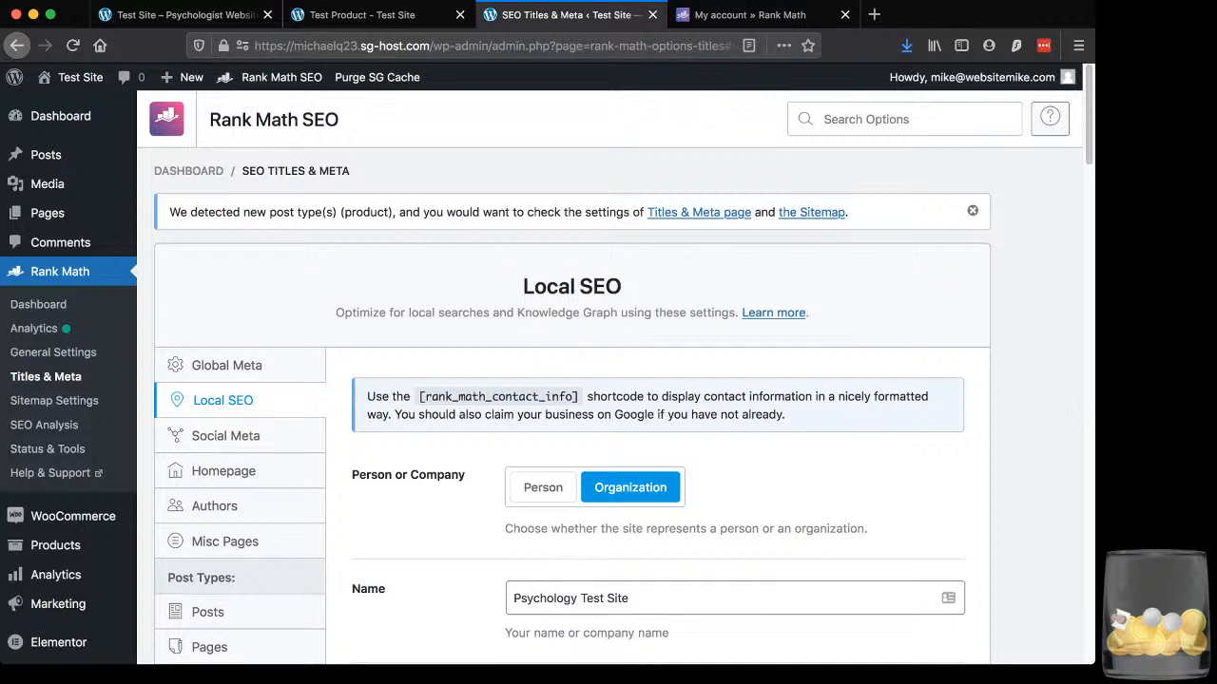
# - Open the Global Meta settings and examine the robots meta and separator character options
pyautogui.scroll(-1, 219, 470)
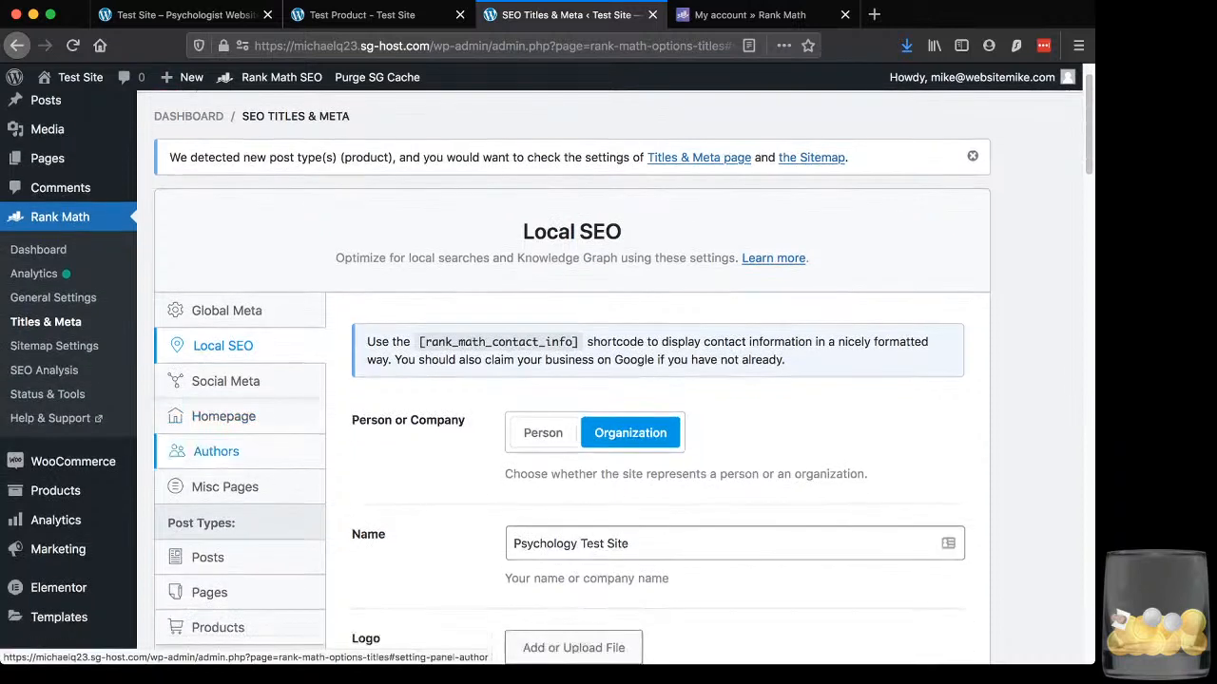
pyautogui.click(226, 310)
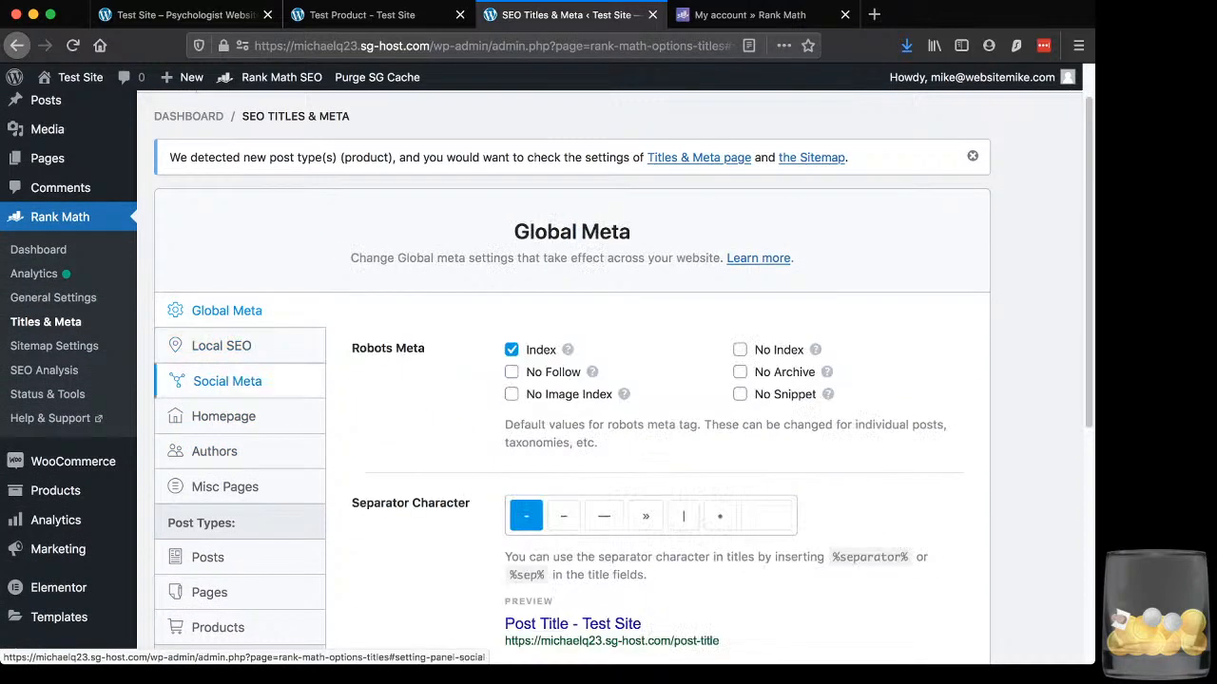
pyautogui.scroll(-1, 227, 380)
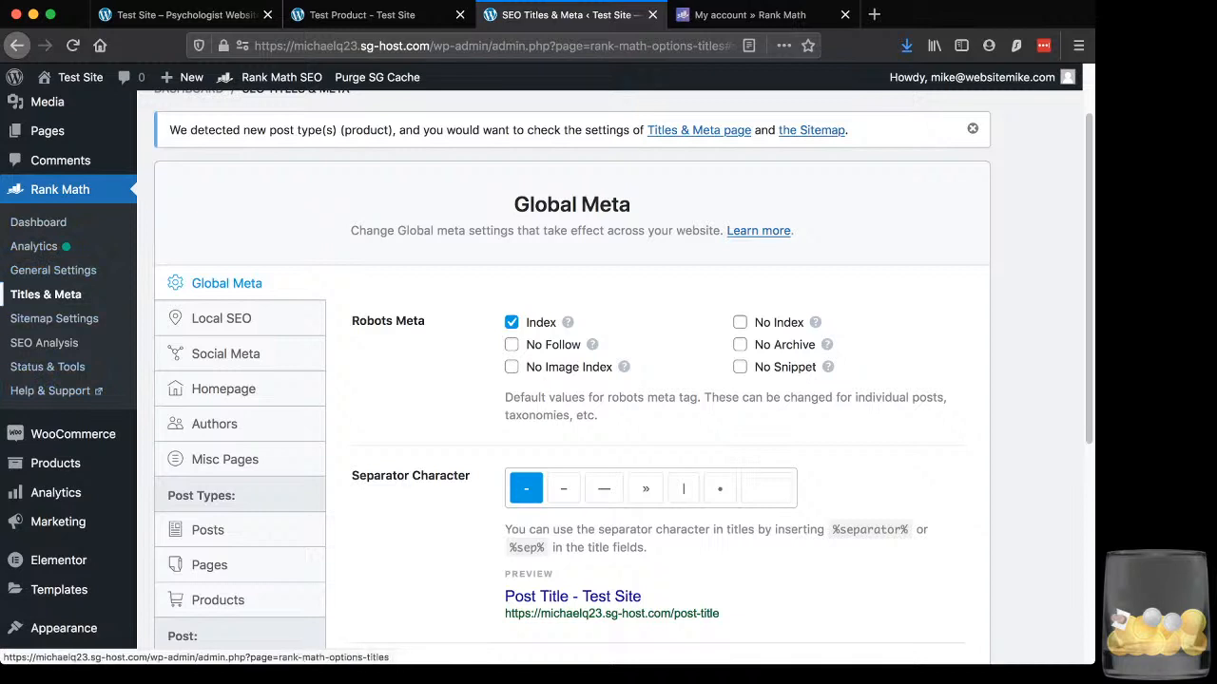
pyautogui.scroll(-1, 224, 389)
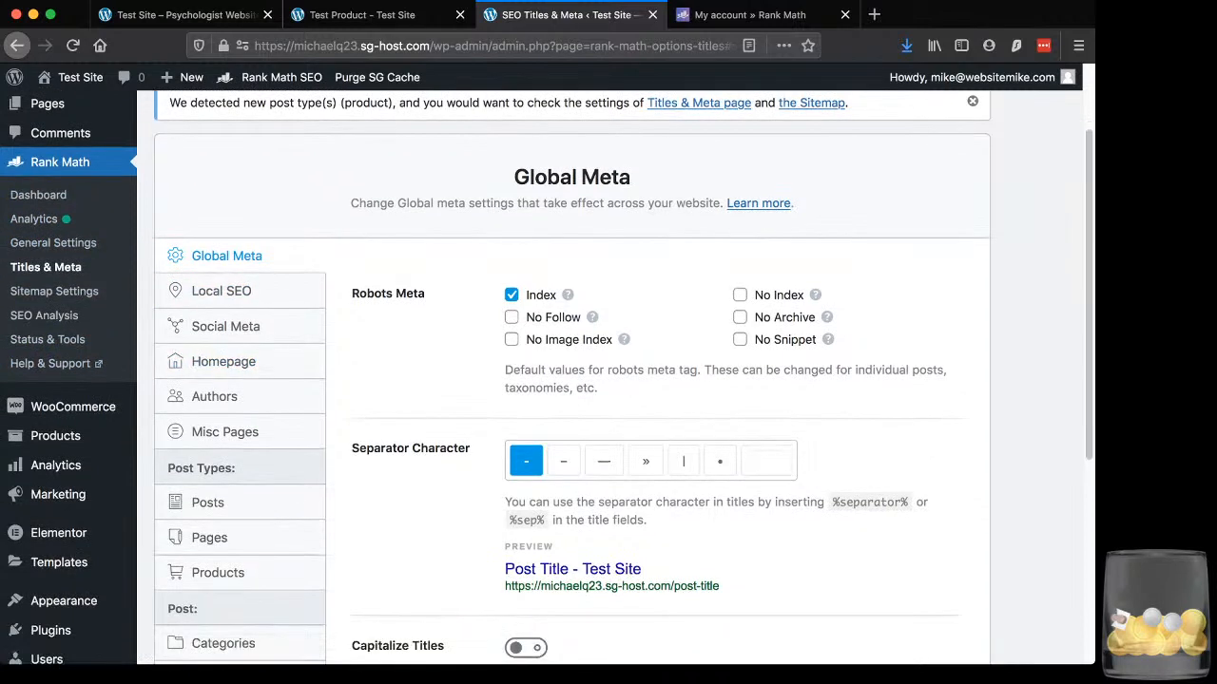
# - Try the em dash, » and • separator characters in the Global Meta settings and compare them in the title preview
pyautogui.scroll(-1, 570, 380)
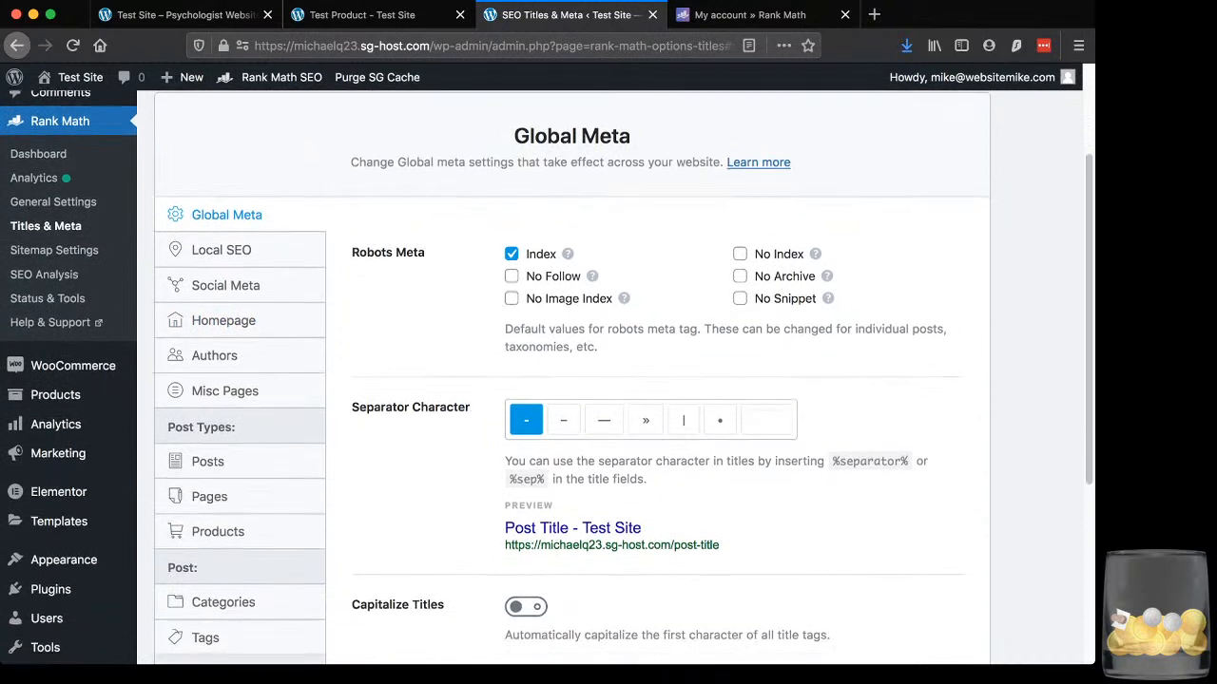
pyautogui.scroll(-1, 228, 598)
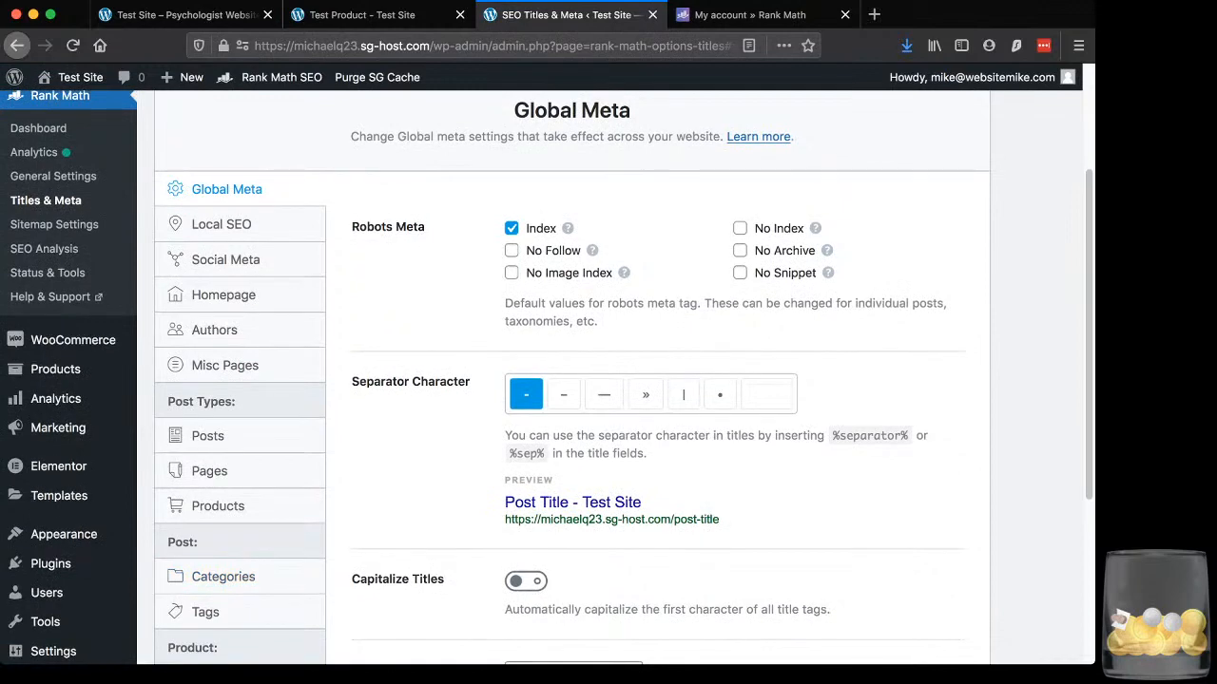
pyautogui.scroll(1, 546, 380)
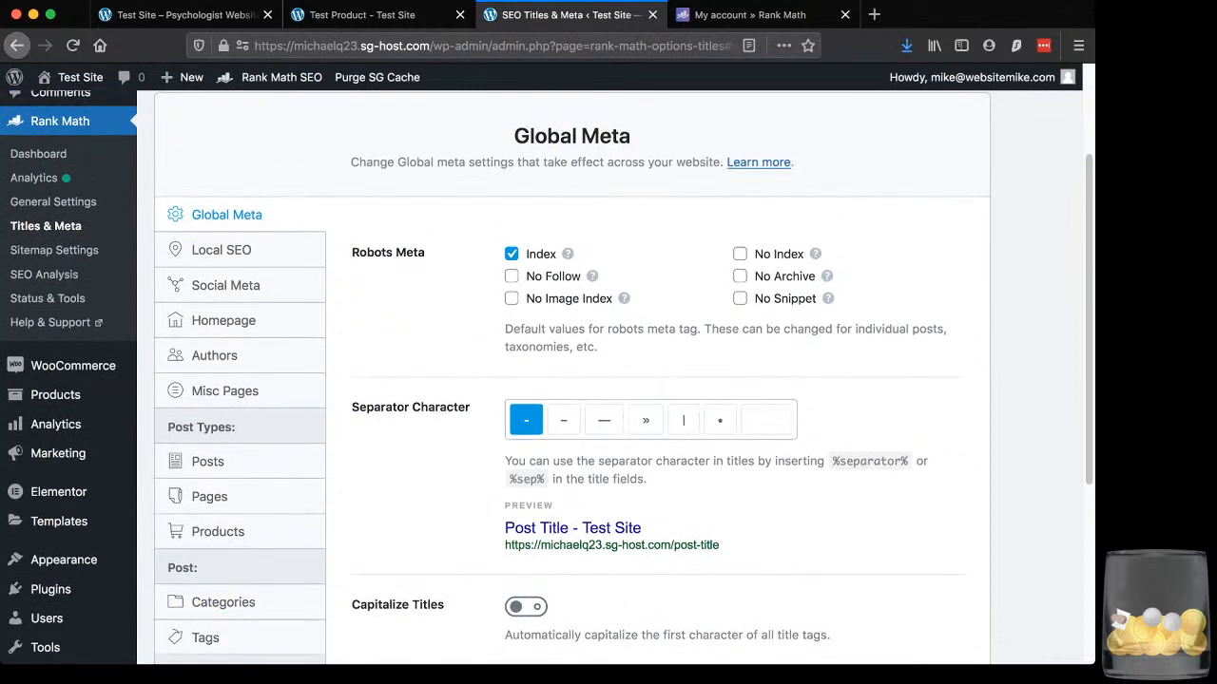
pyautogui.scroll(-2, 570, 380)
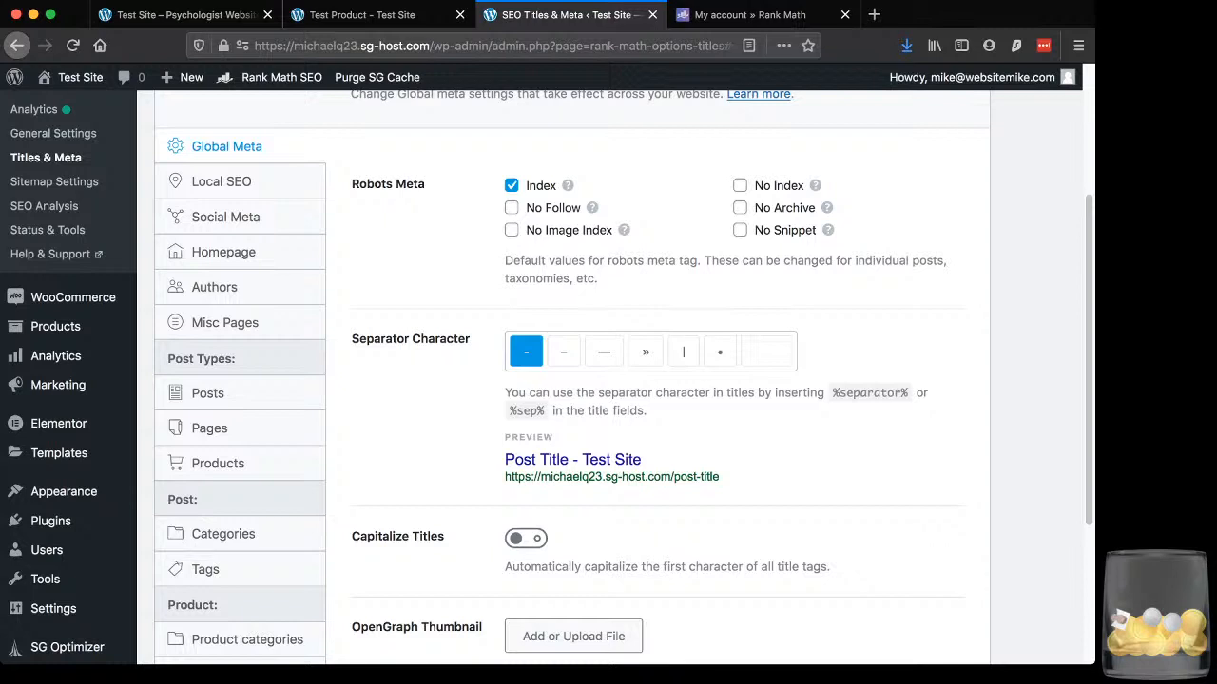
pyautogui.moveTo(572, 460); pyautogui.dragTo(582, 460)
pyautogui.click(603, 352)
pyautogui.click(645, 352)
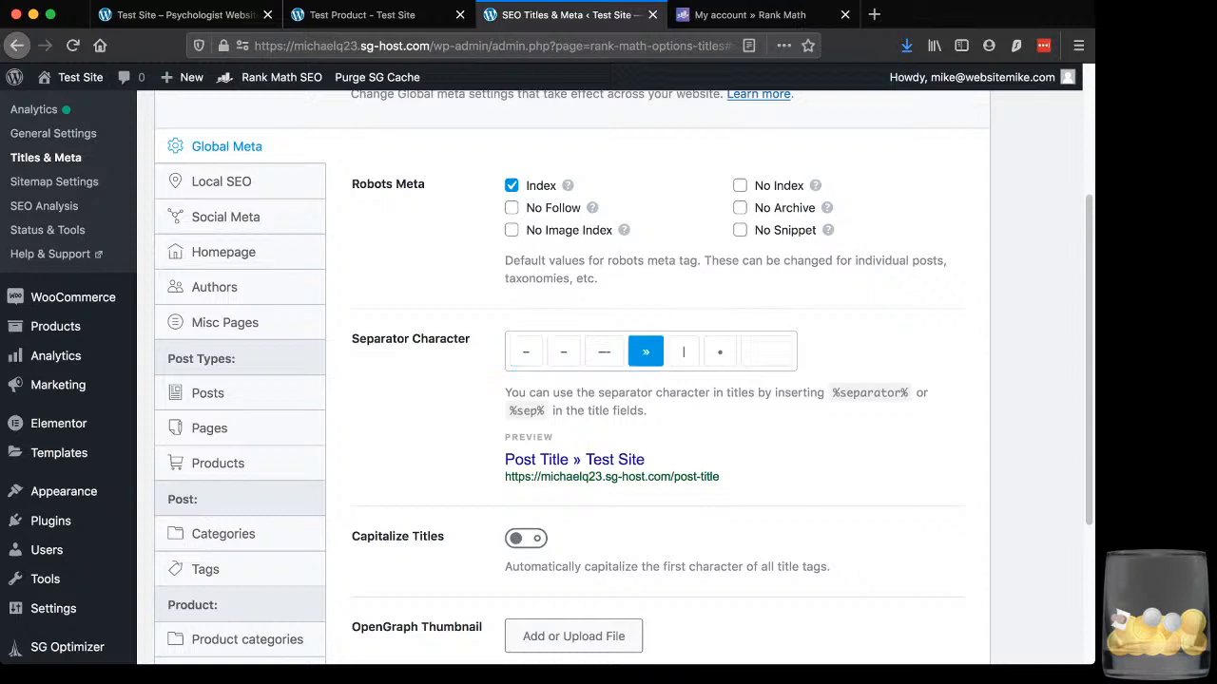
pyautogui.click(720, 352)
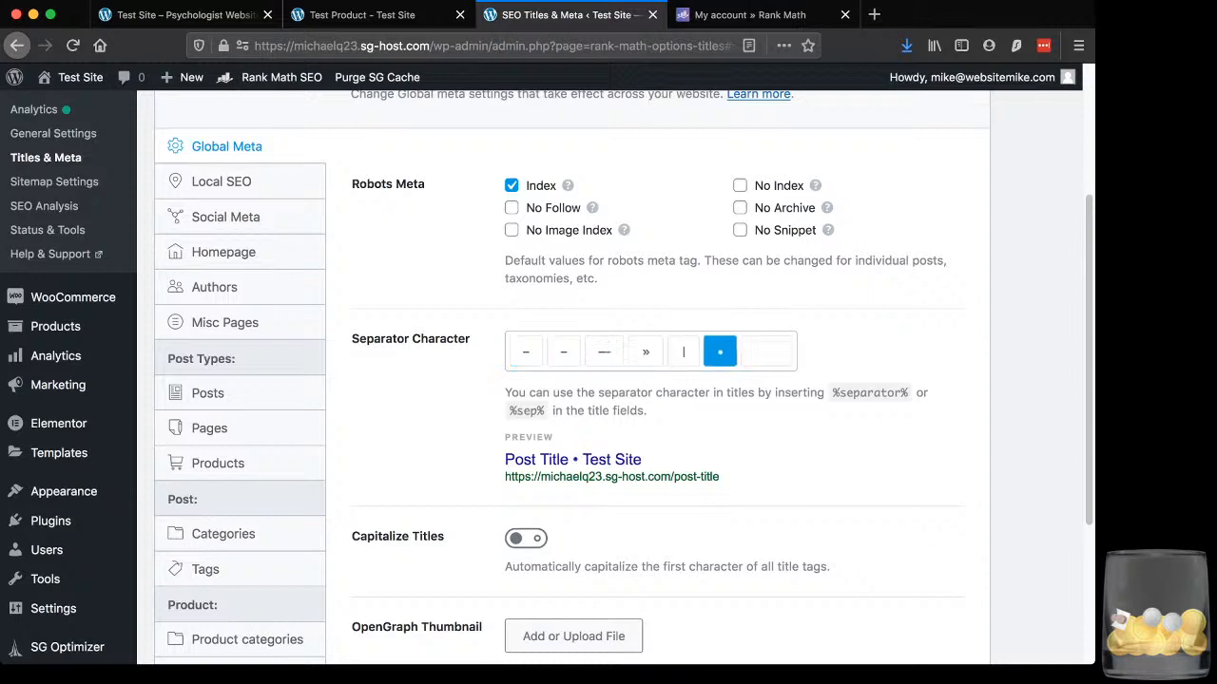
# - Look through the Capitalize Titles and OpenGraph Thumbnail options, and examine the Homepage and Misc Pages settings
pyautogui.scroll(-5, 608, 380)
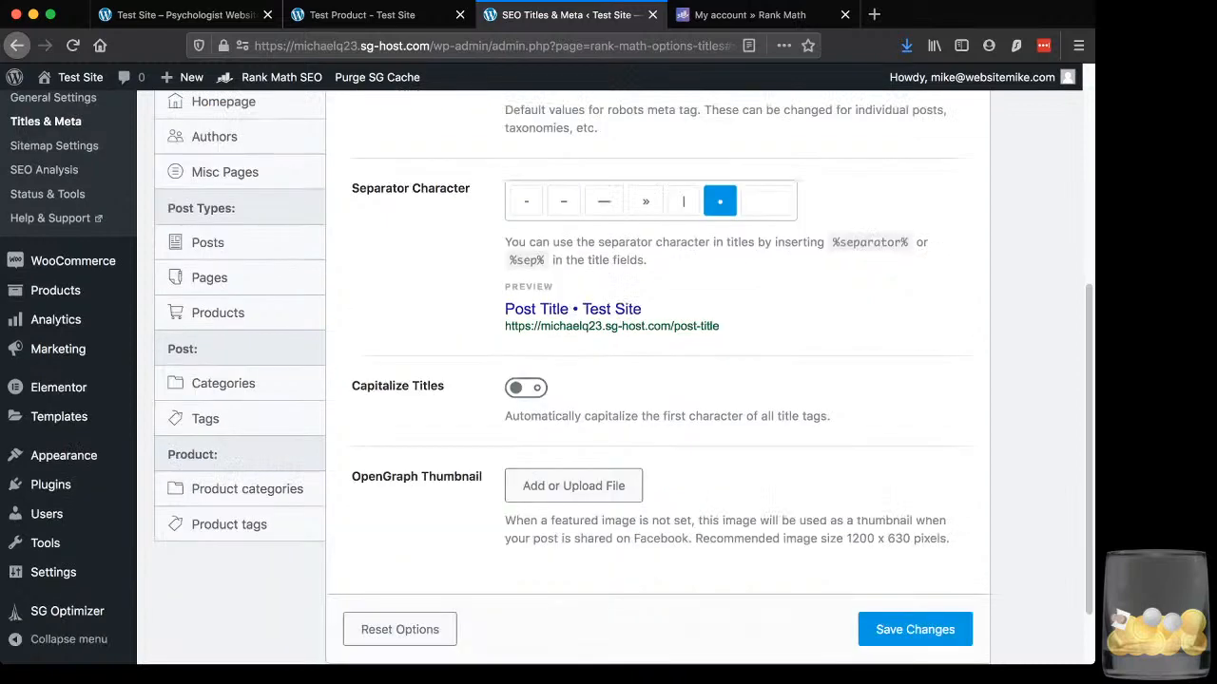
pyautogui.scroll(3, 609, 380)
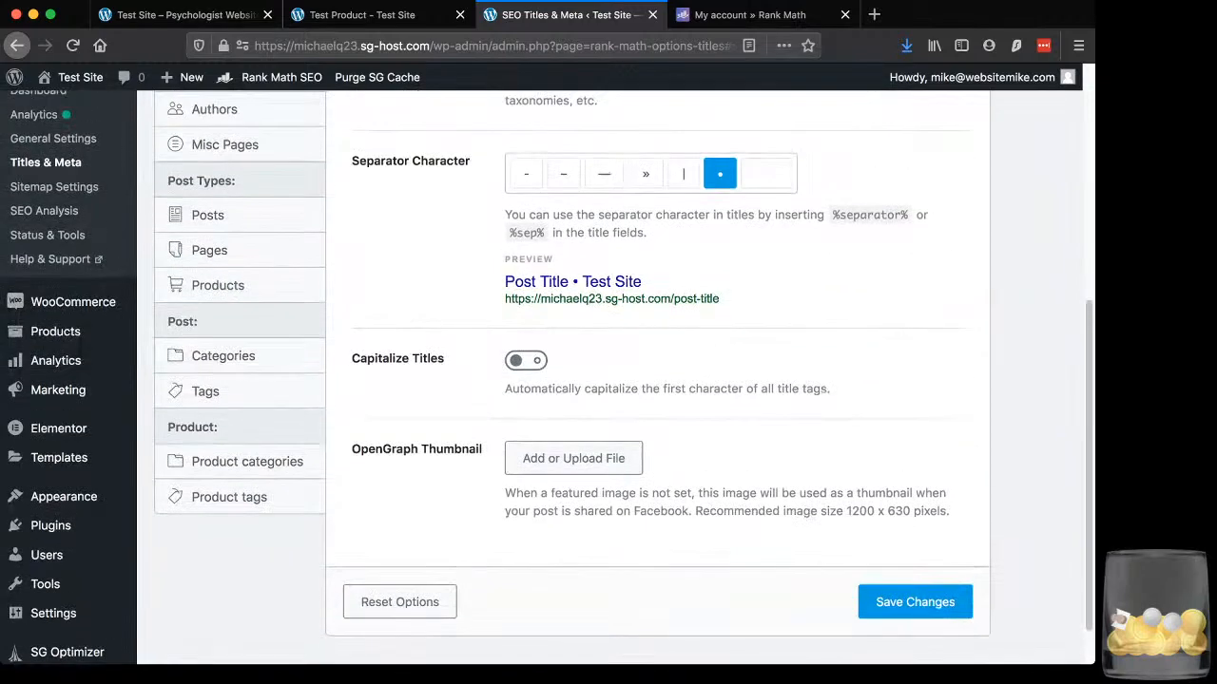
pyautogui.scroll(8, 226, 409)
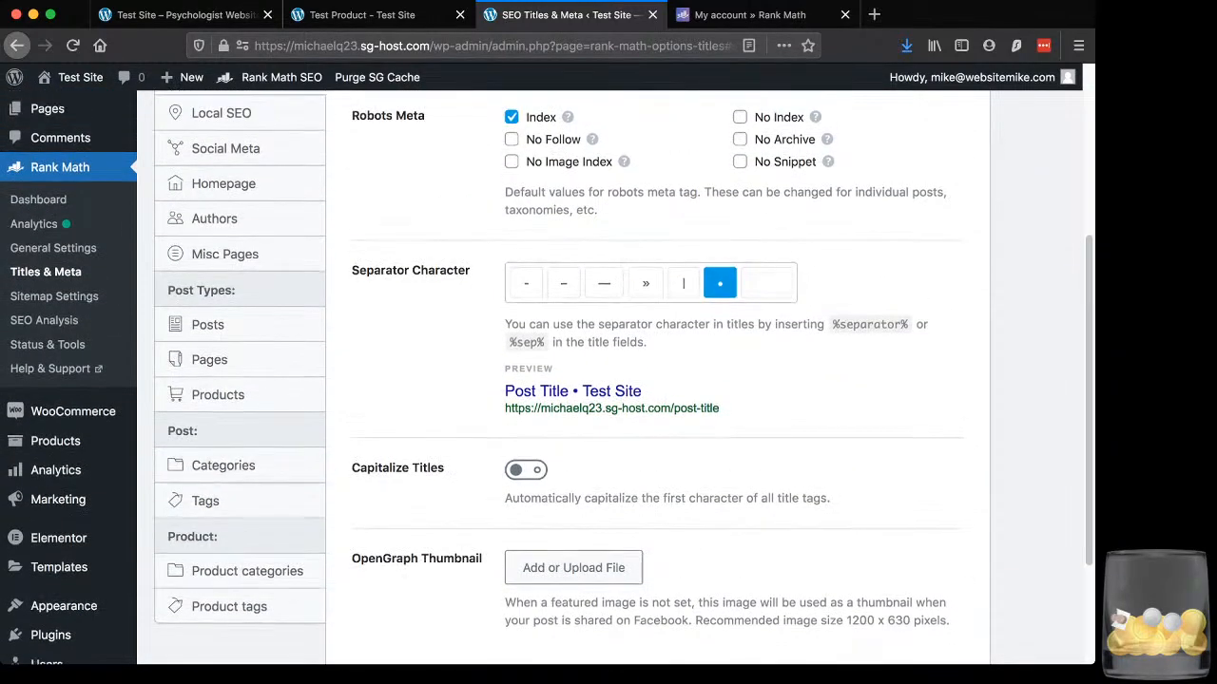
pyautogui.click(224, 443)
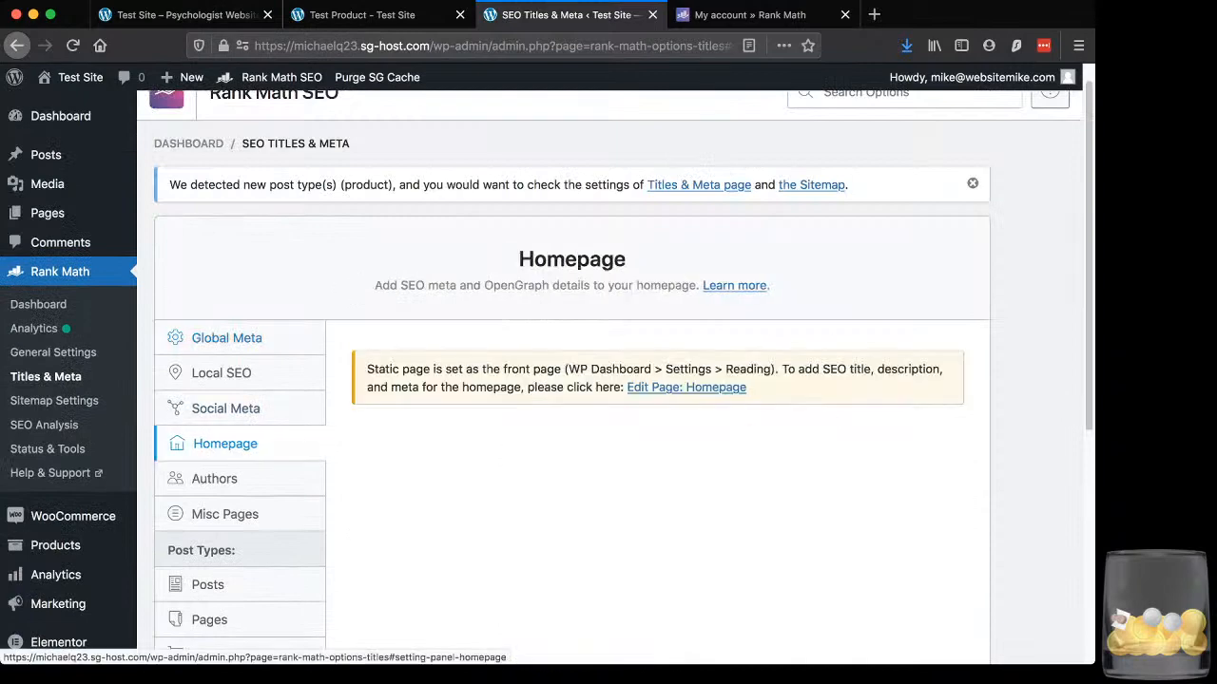
pyautogui.scroll(-1, 223, 443)
pyautogui.click(225, 473)
pyautogui.scroll(-1, 224, 472)
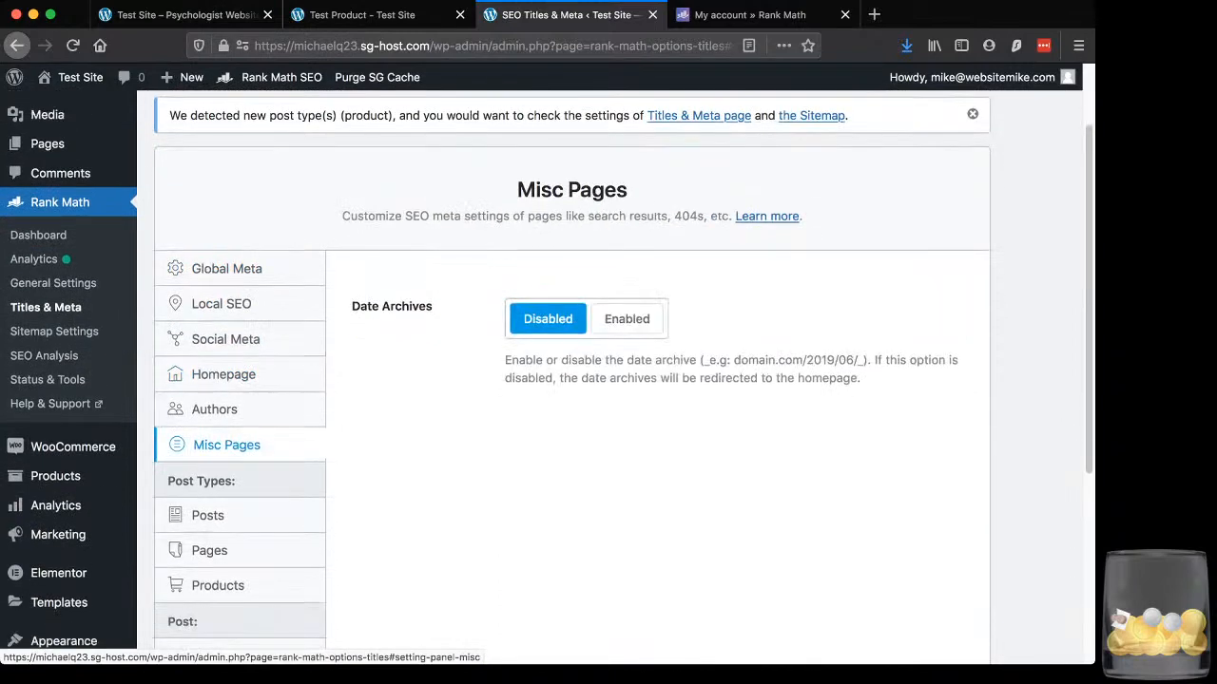
pyautogui.scroll(-1, 220, 456)
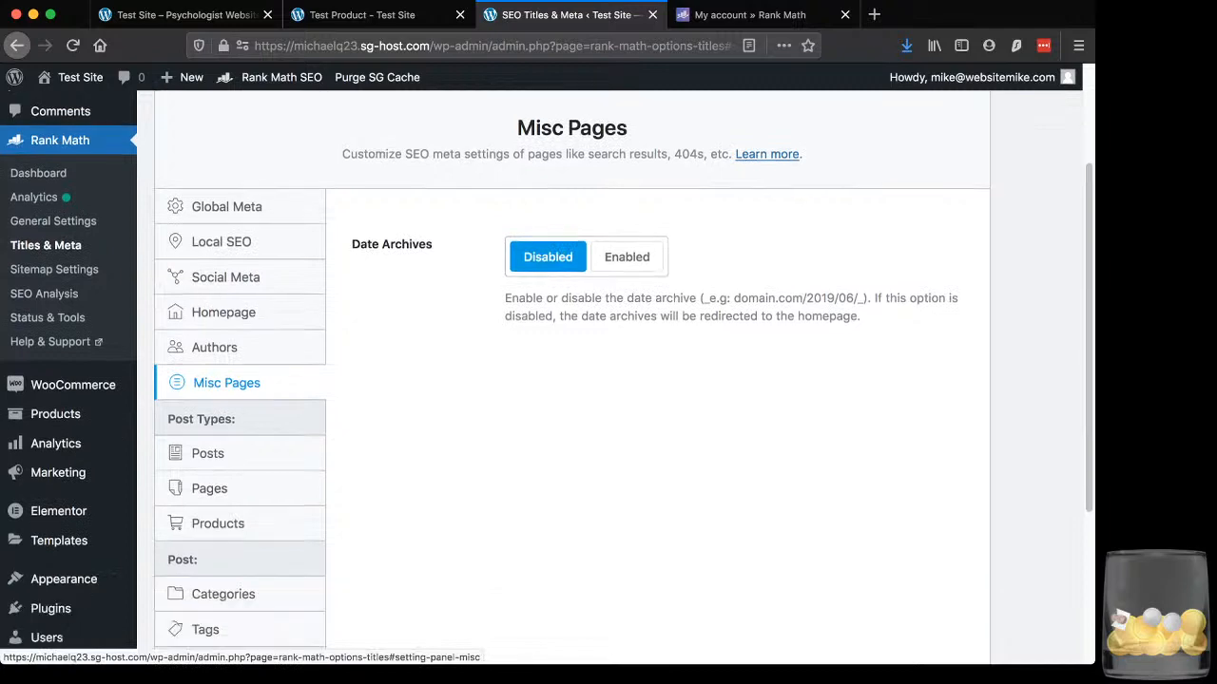
pyautogui.scroll(-1, 209, 399)
# - Examine the Posts defaults for single post title, description, schema type and article type
pyautogui.click(209, 393)
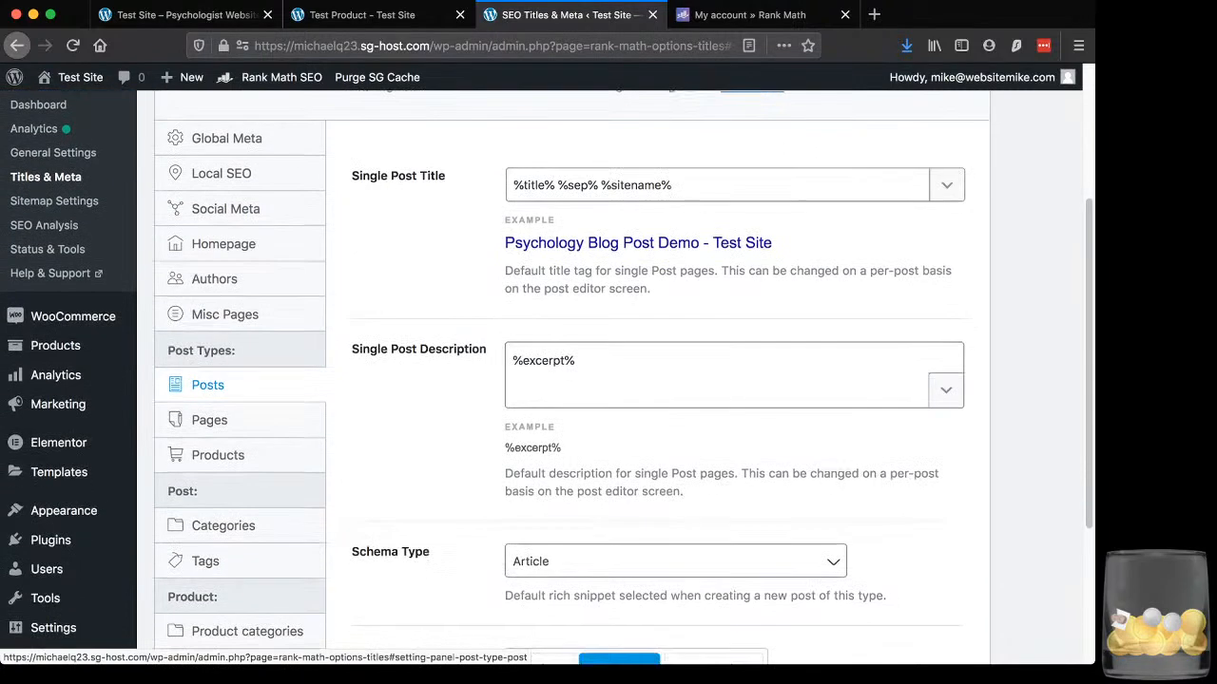
pyautogui.scroll(-5, 209, 380)
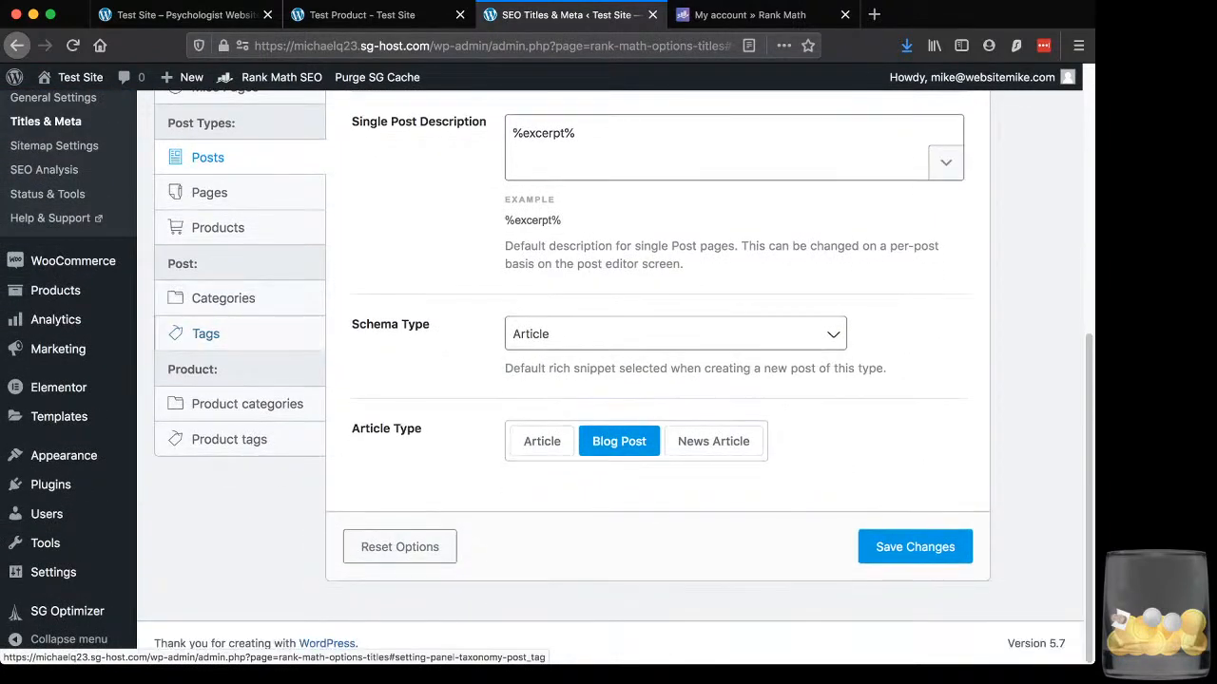
pyautogui.scroll(4, 608, 380)
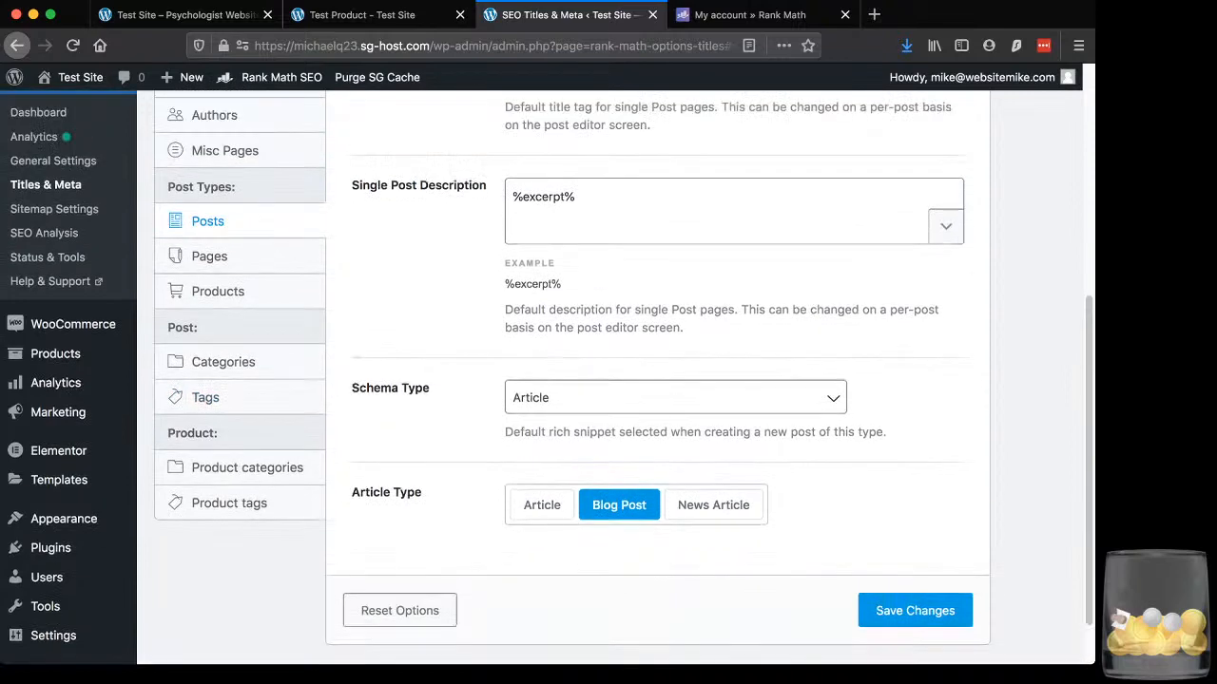
pyautogui.scroll(7, 608, 380)
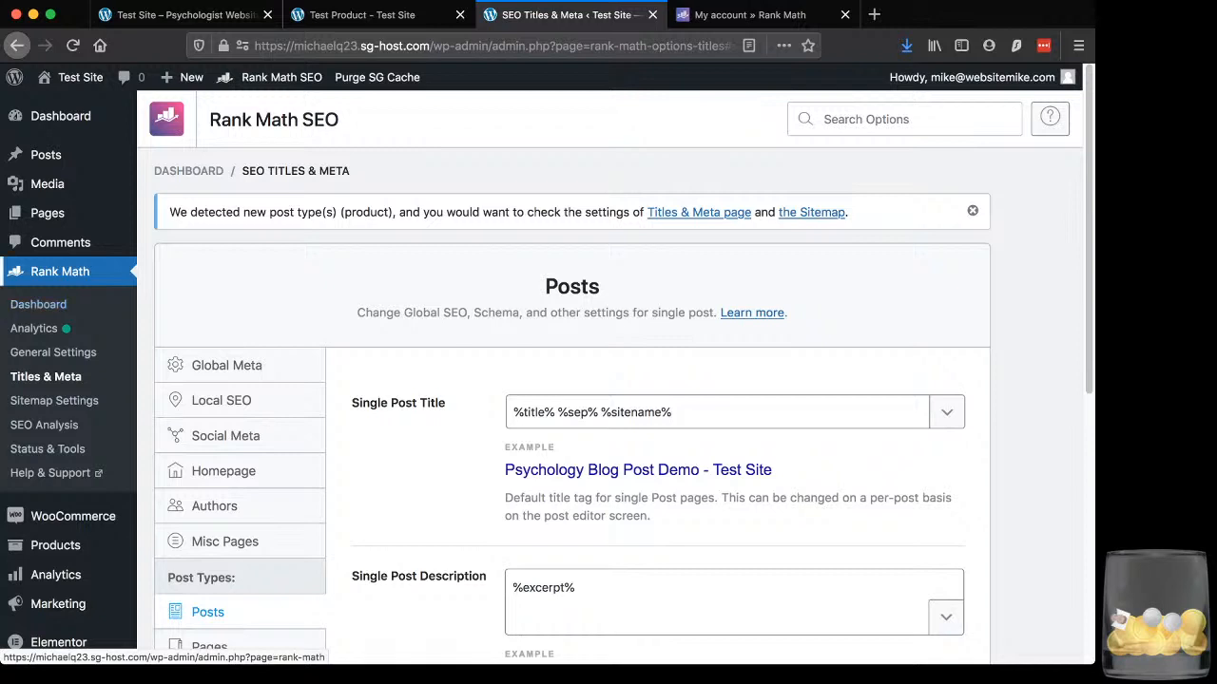
# - Create a new blog post and wait for its editor to load
pyautogui.moveTo(46, 154)
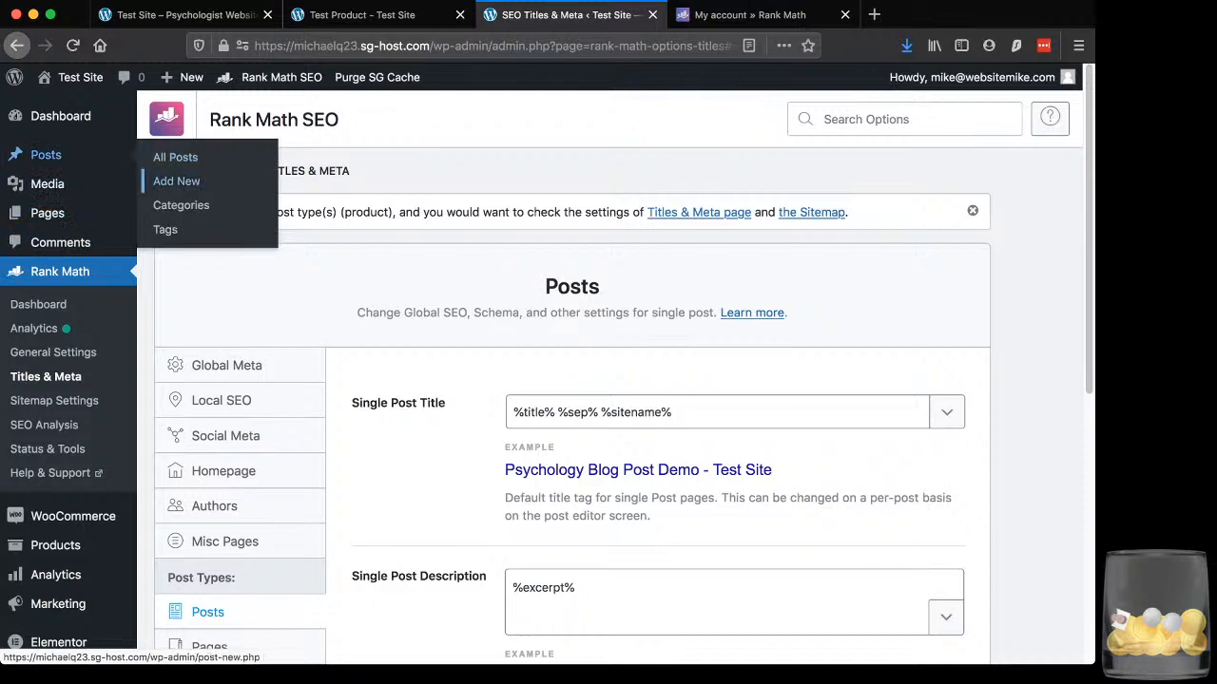
pyautogui.click(176, 180)
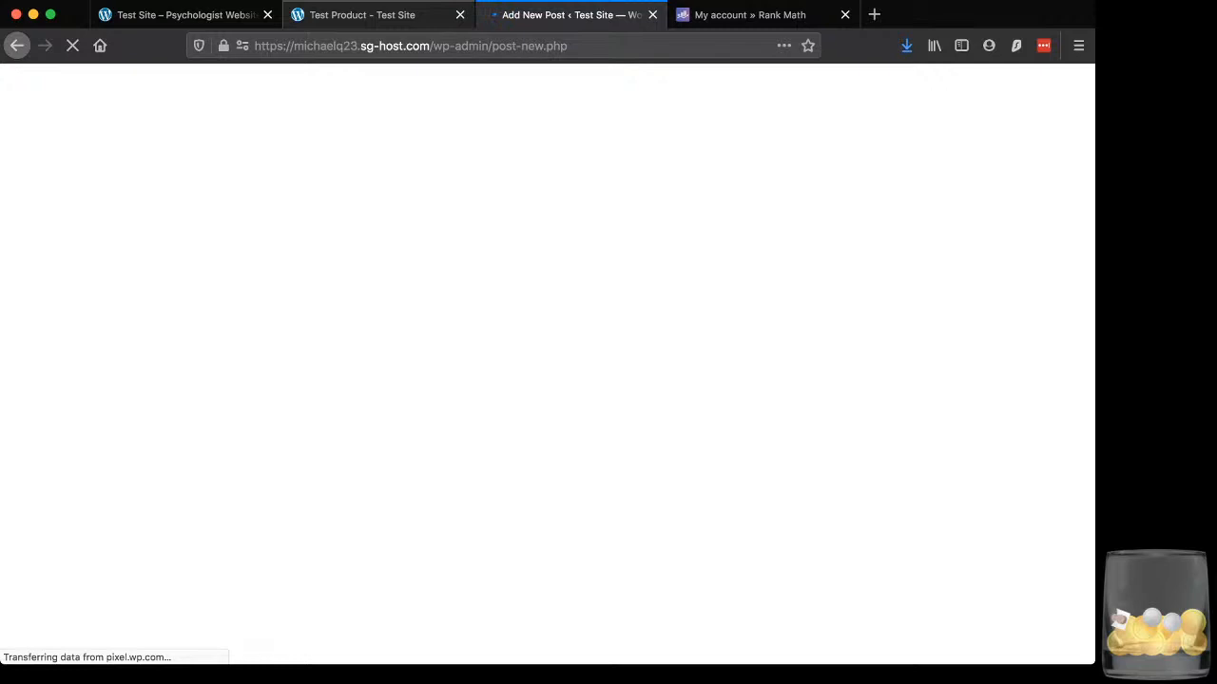
pyautogui.click(363, 15)
pyautogui.click(187, 16)
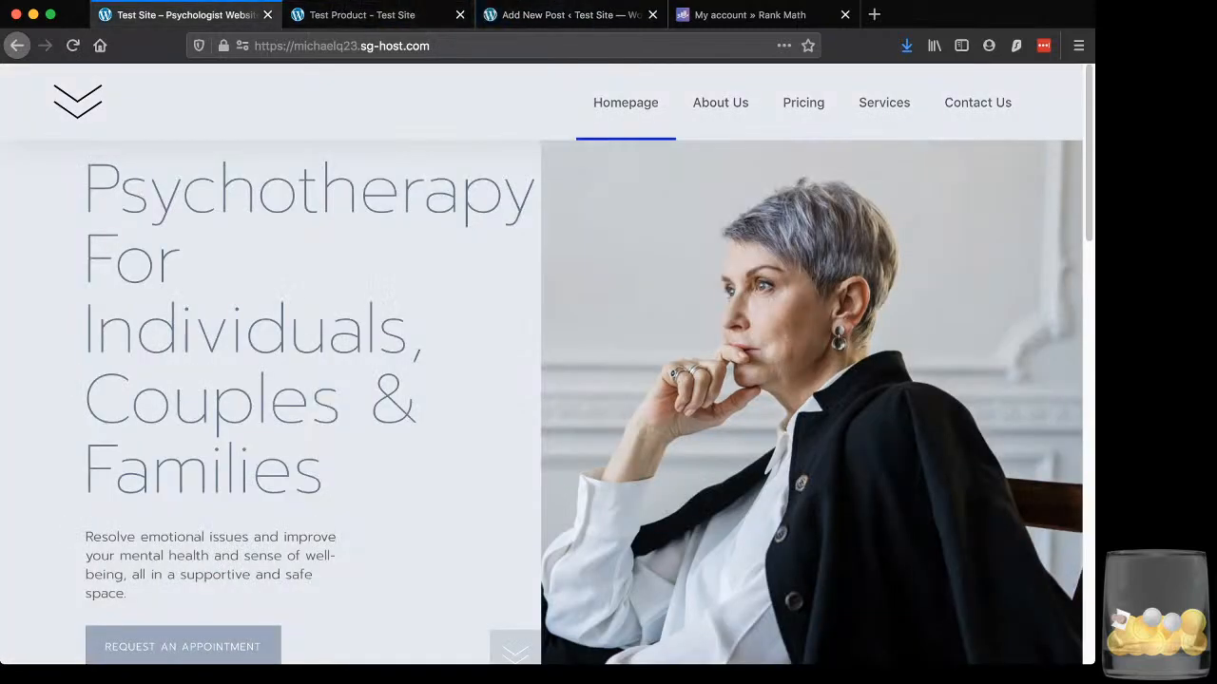
pyautogui.click(568, 15)
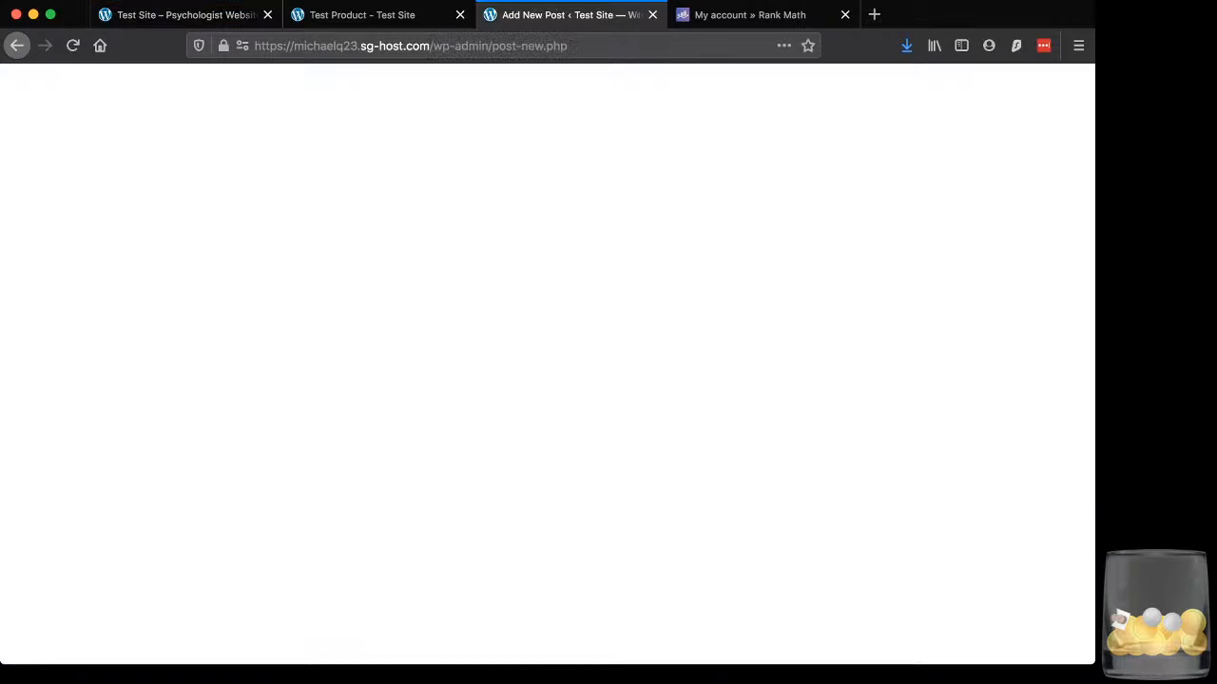
pyautogui.click(494, 46)
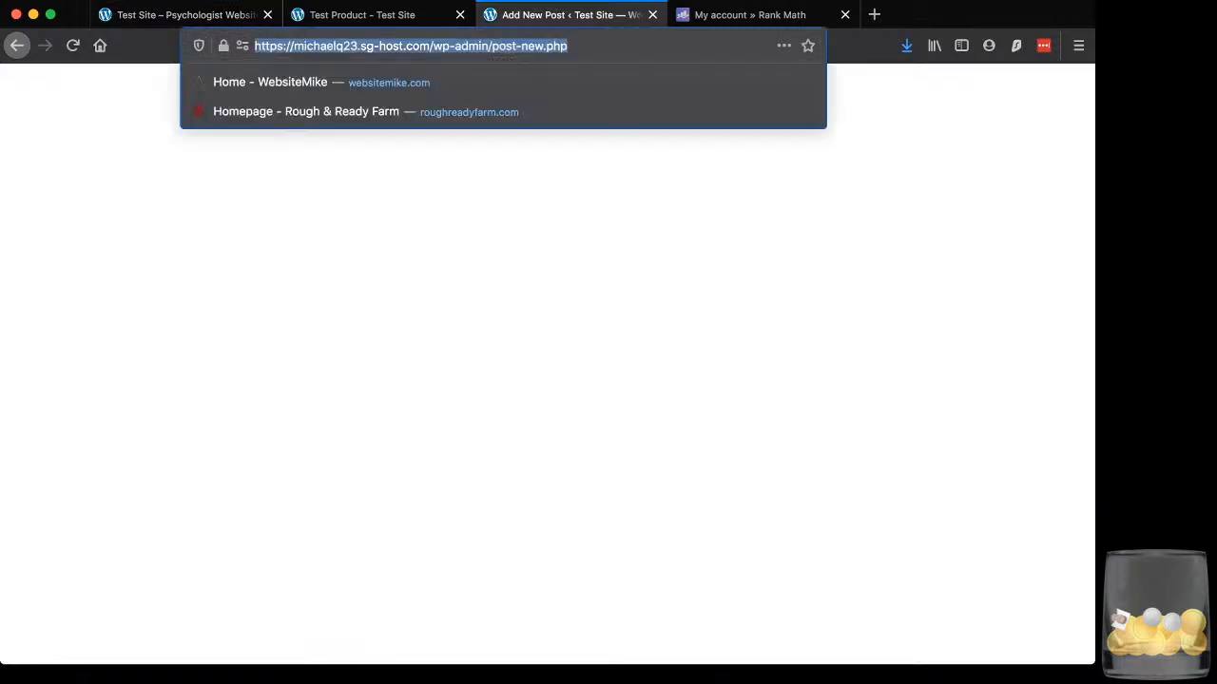
pyautogui.click(494, 46)
pyautogui.click(494, 380)
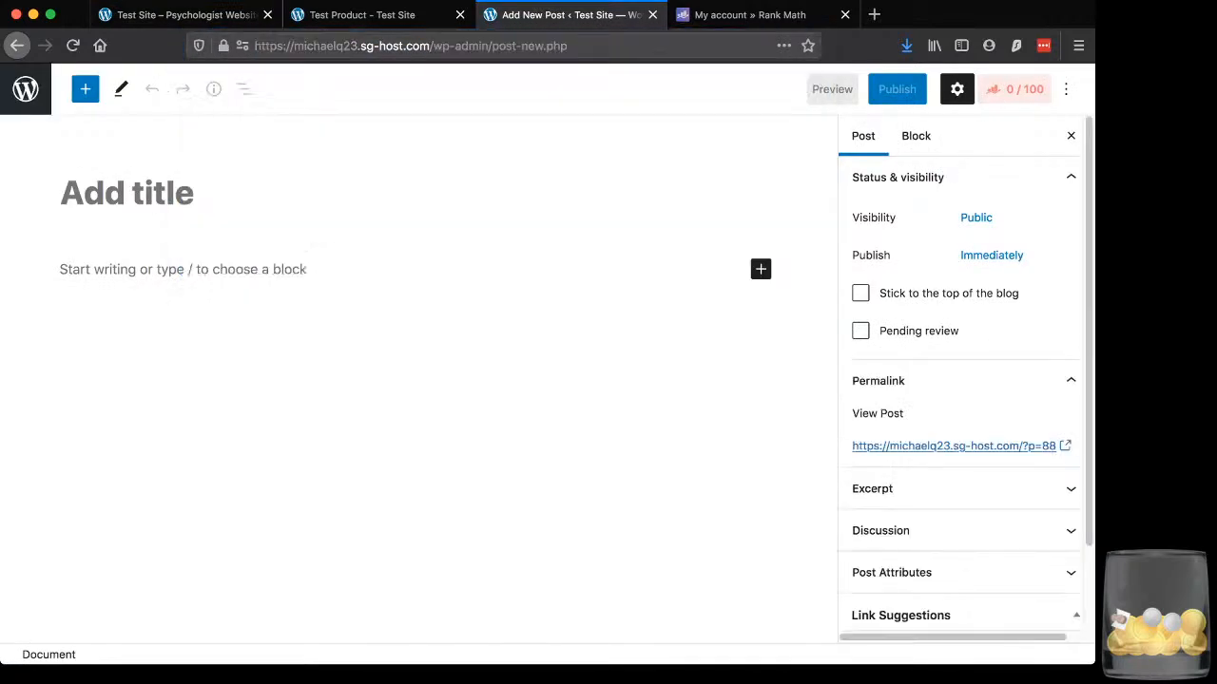
# - Title the new post "Test Post 2", look through its post settings and start an empty paragraph below the title
pyautogui.click(183, 269)
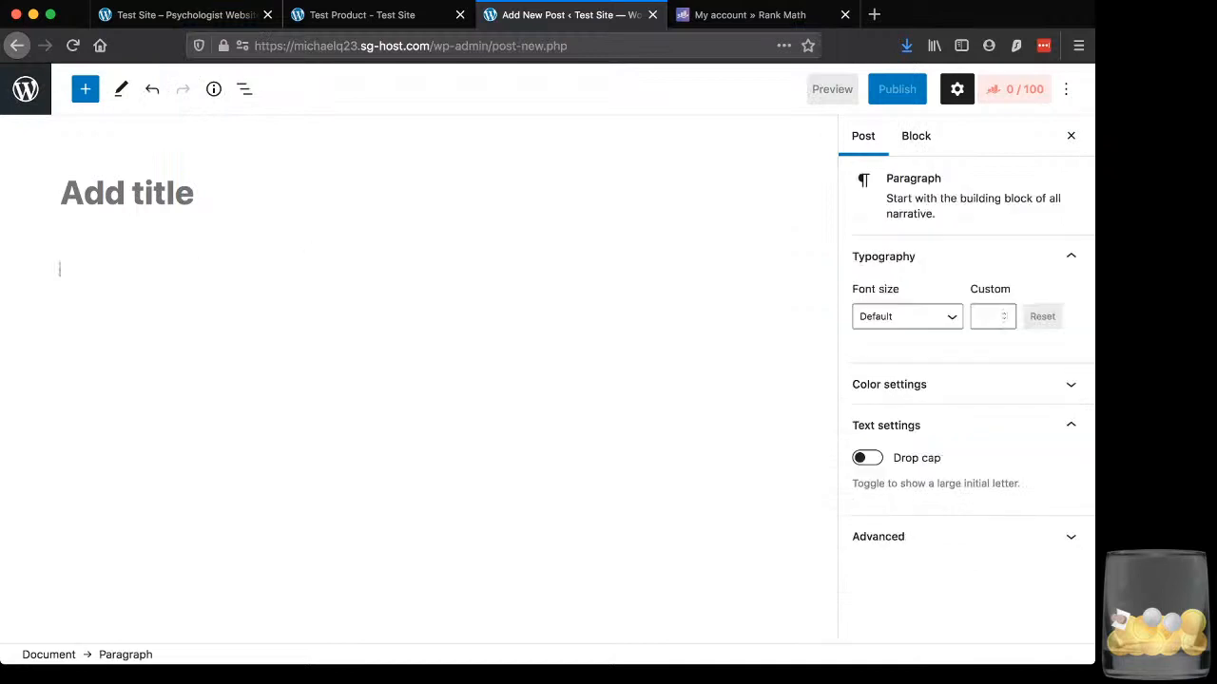
pyautogui.click(128, 193)
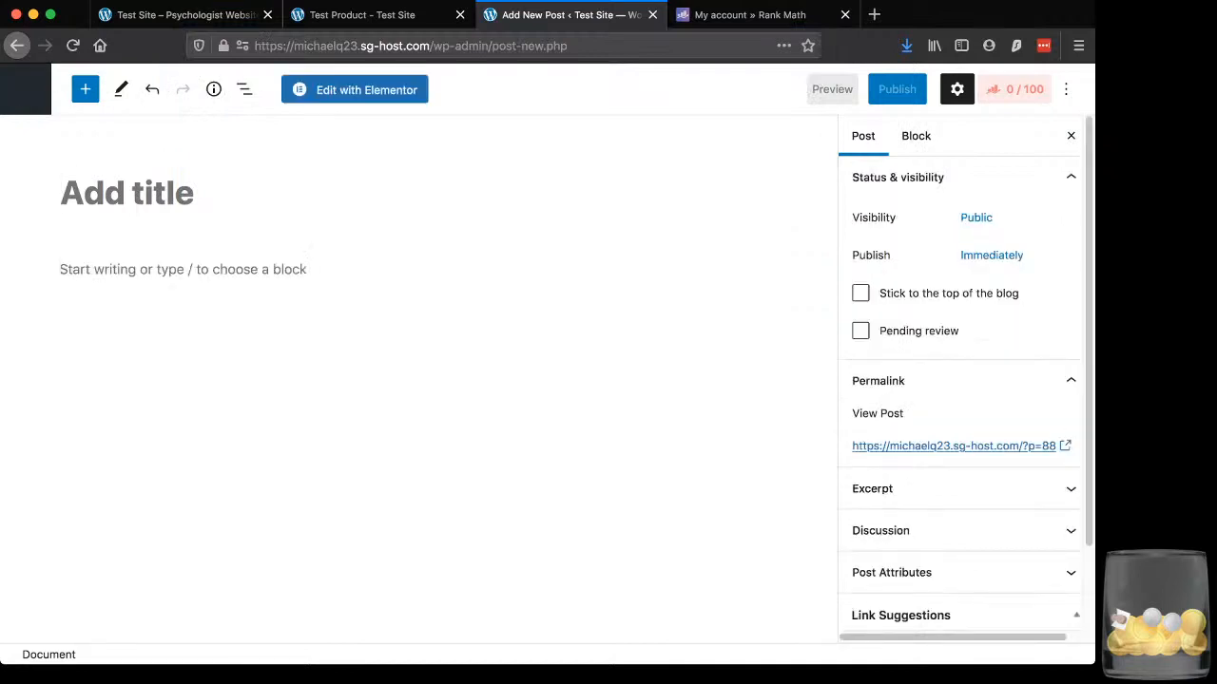
pyautogui.write('Tes')
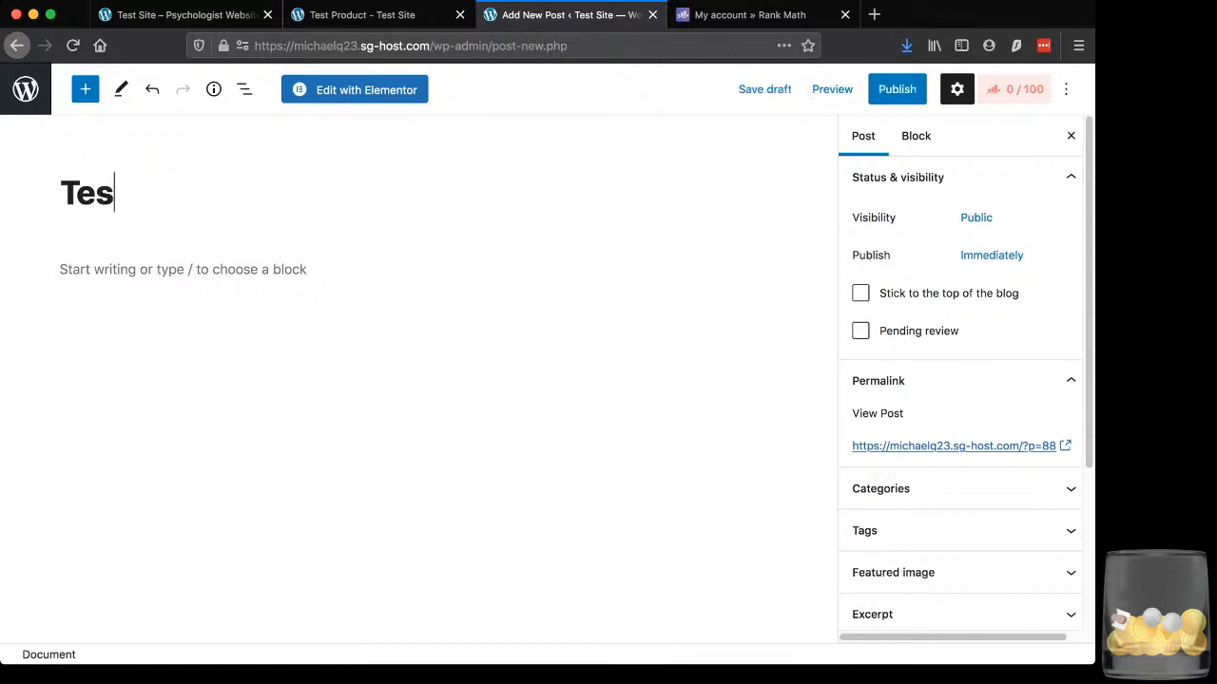
pyautogui.write('t Post 2')
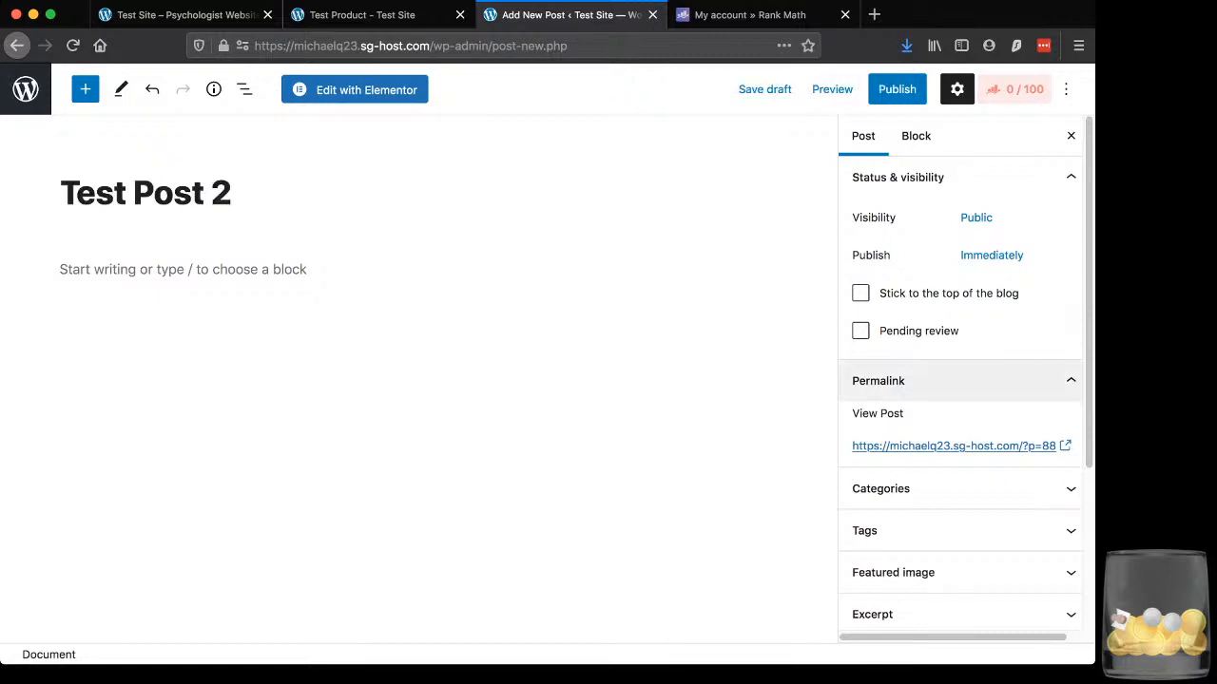
pyautogui.scroll(-5, 950, 398)
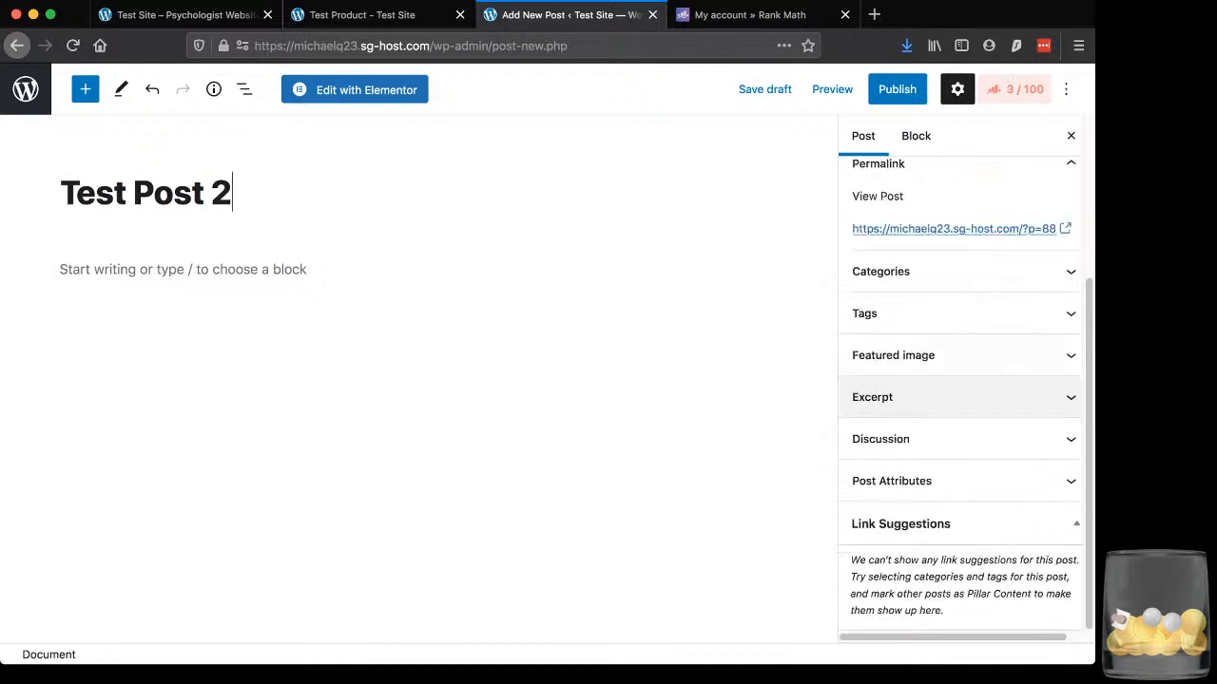
pyautogui.scroll(5, 960, 398)
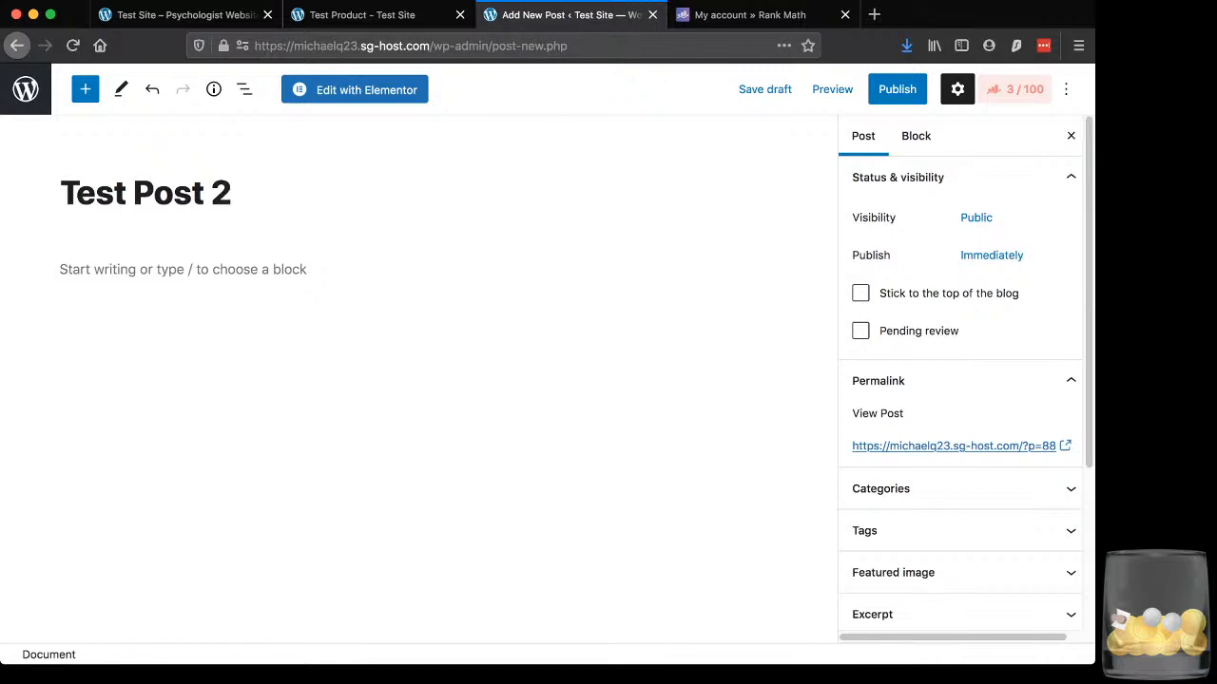
pyautogui.press('Return')
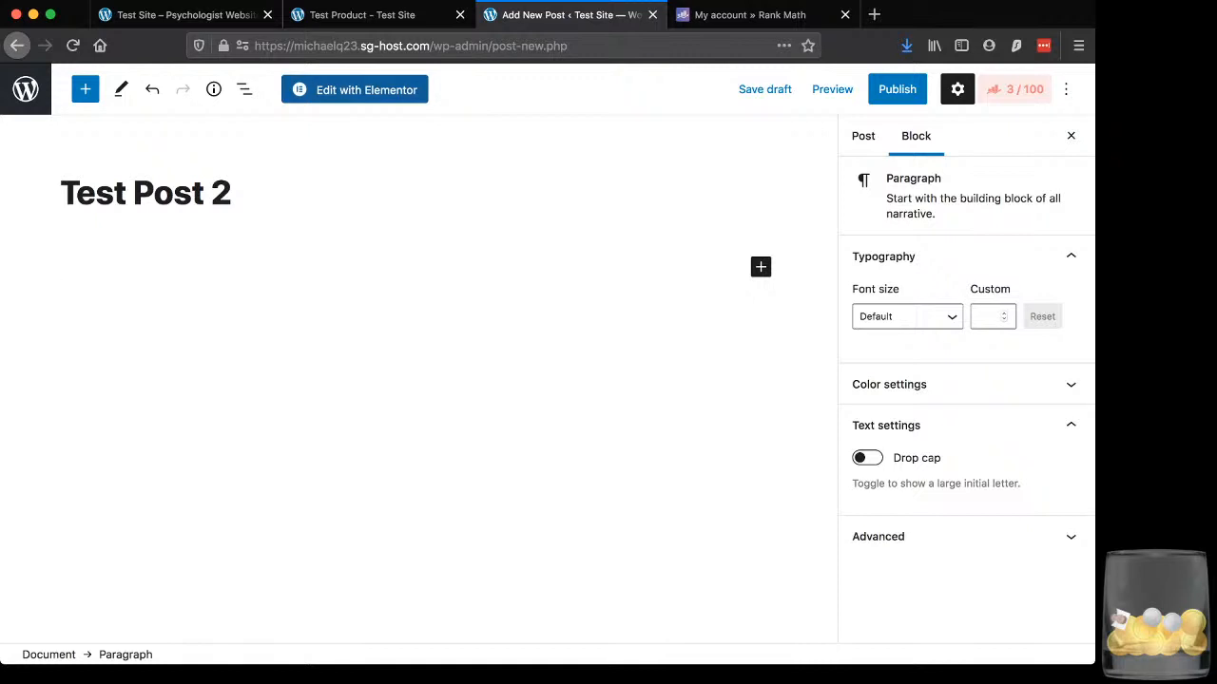
# - Open Test Post 2 for editing with Elementor
pyautogui.click(355, 89)
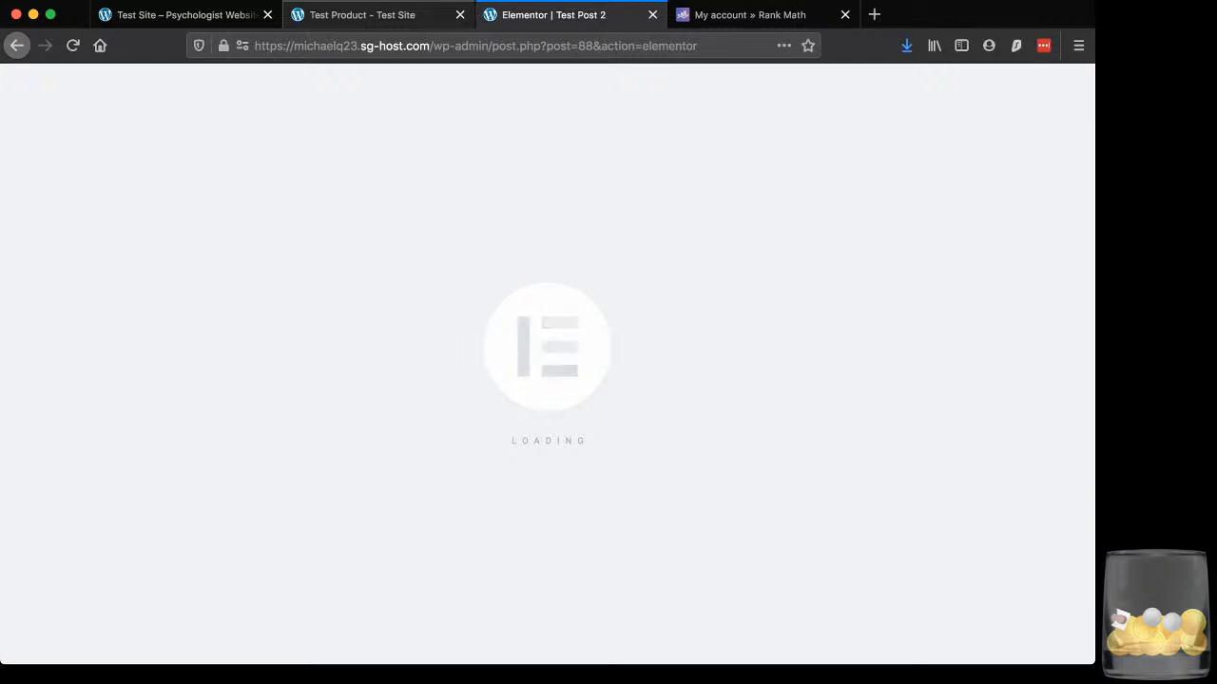
pyautogui.click(362, 15)
pyautogui.click(180, 15)
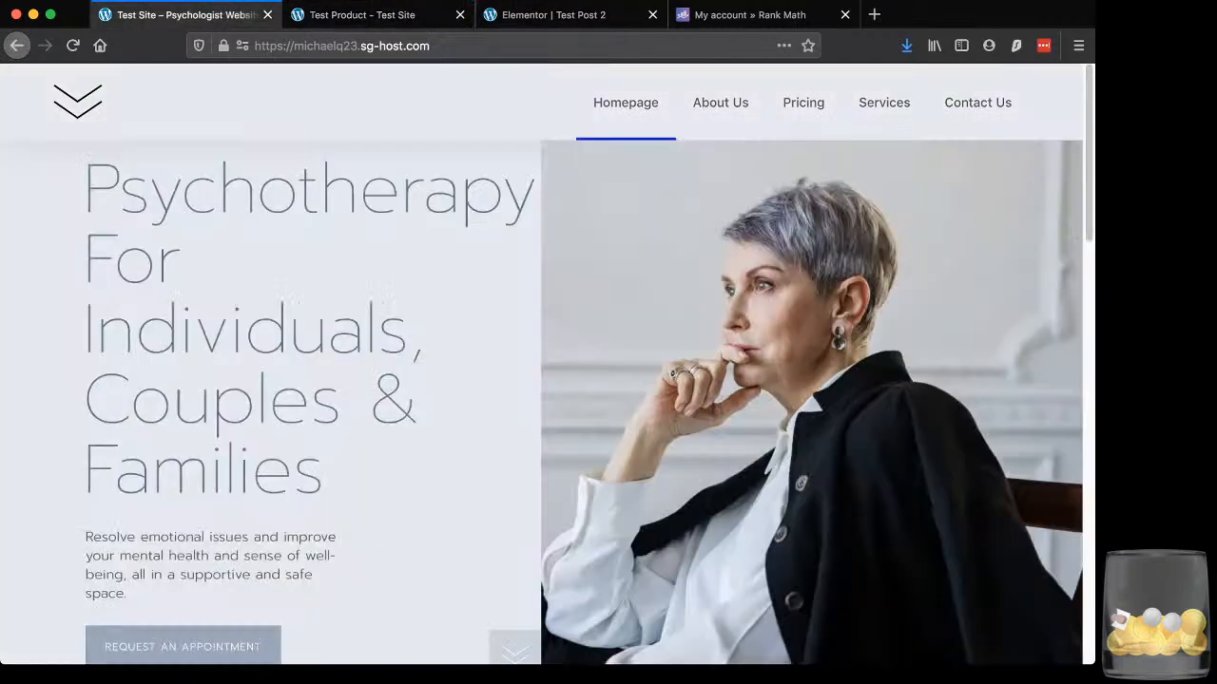
pyautogui.click(553, 16)
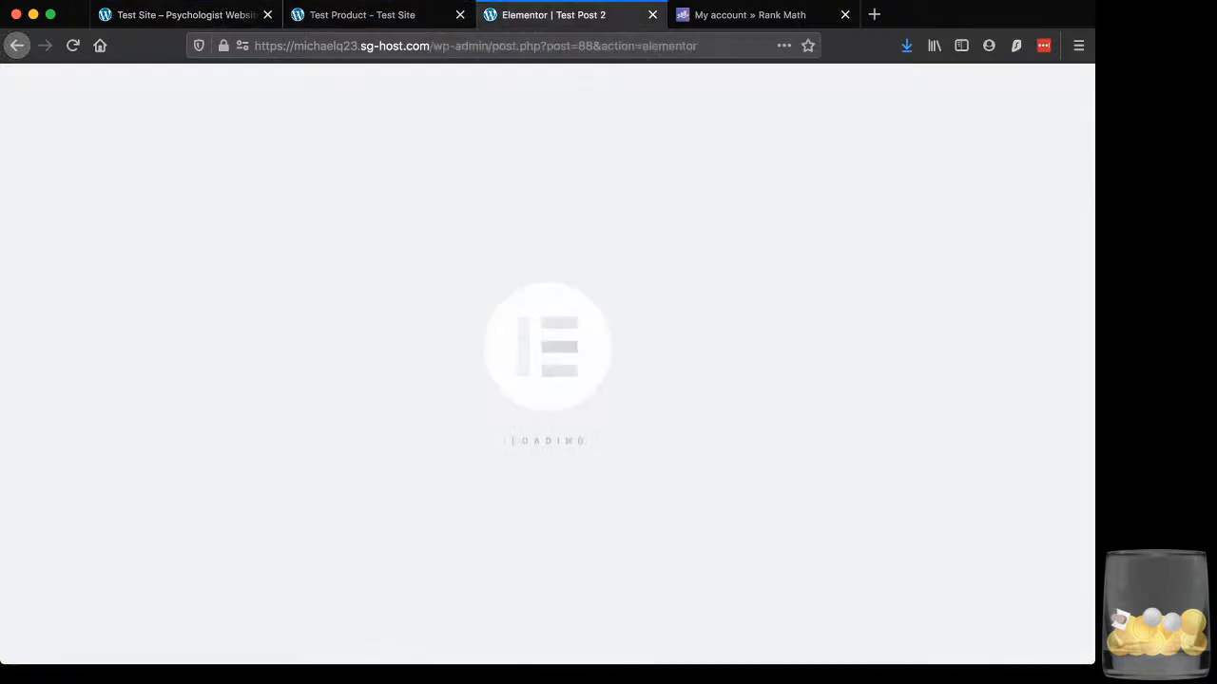
# - Leave the Elementor editor for the site's wp-admin dashboard and open the list of all posts
pyautogui.click(491, 46)
pyautogui.click(491, 46)
pyautogui.hotkey('shift', 'End')
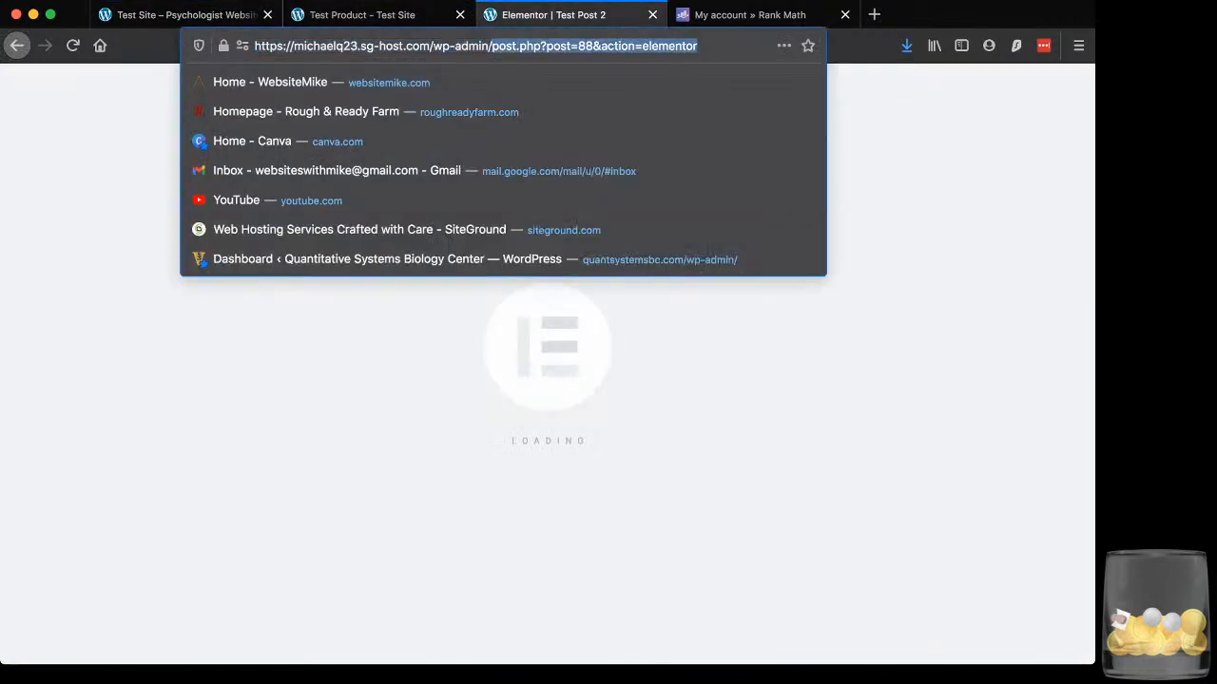
pyautogui.press('BackSpace')
pyautogui.press('Return')
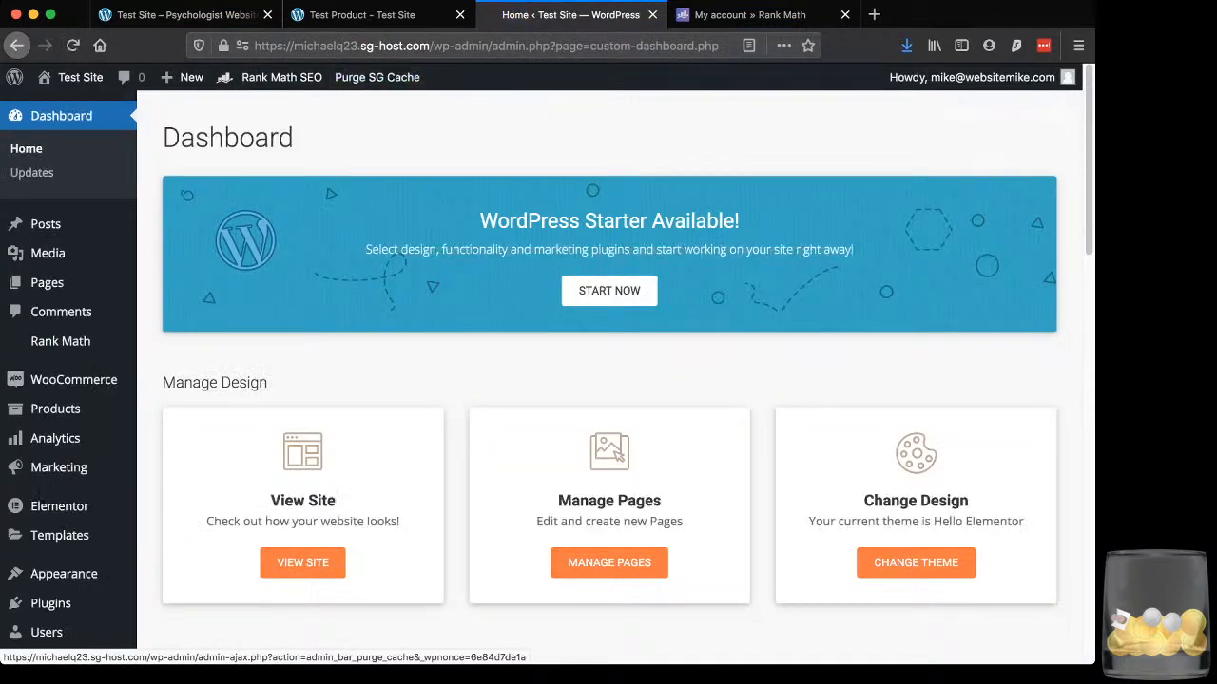
pyautogui.moveTo(46, 225)
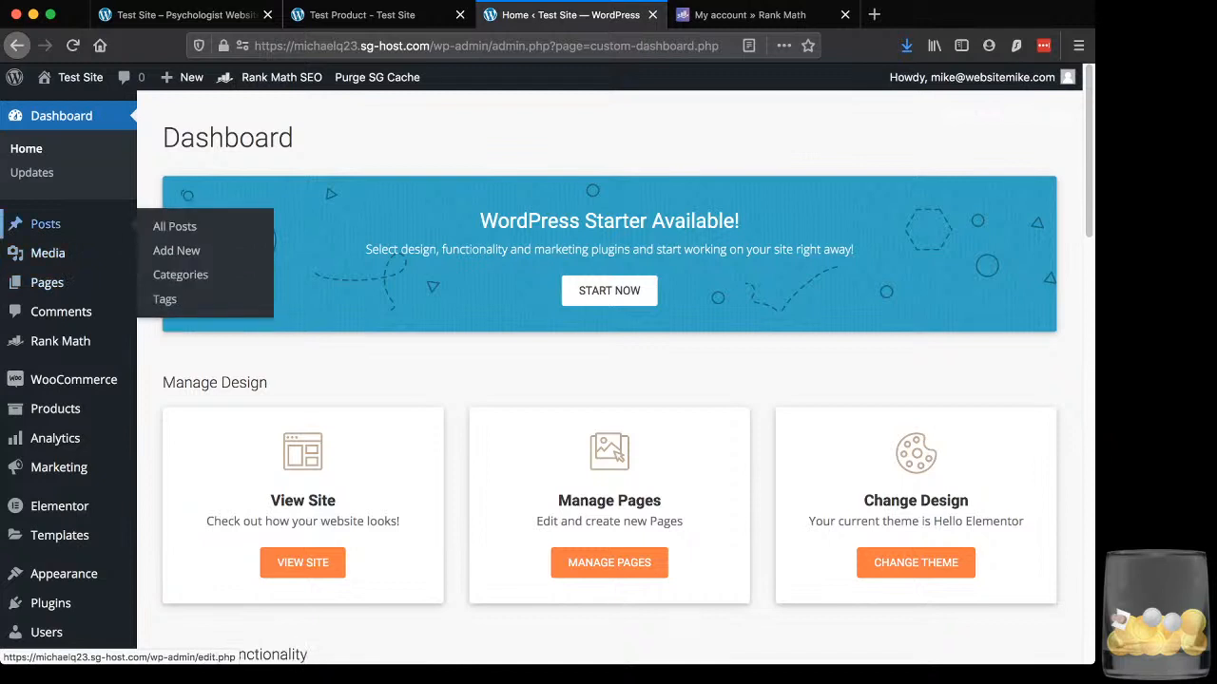
pyautogui.click(45, 225)
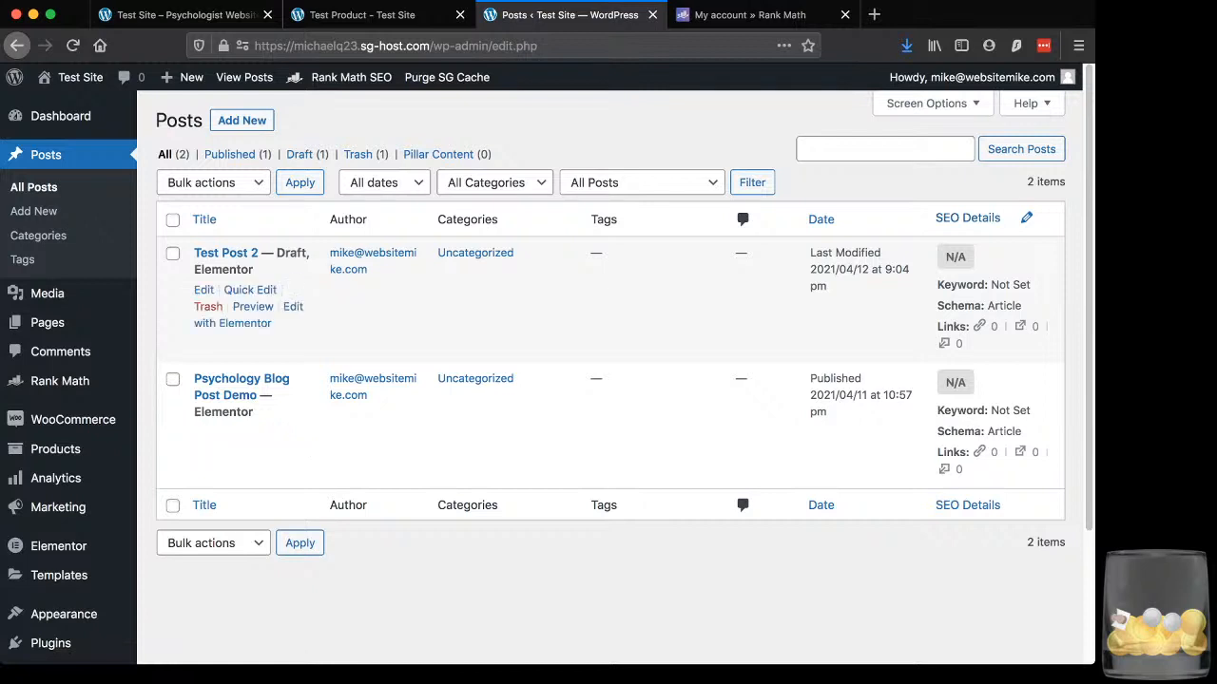
# - Find the Single Post templates in the Theme Builder and trash the Blog Post Template draft
pyautogui.scroll(-2, 57, 313)
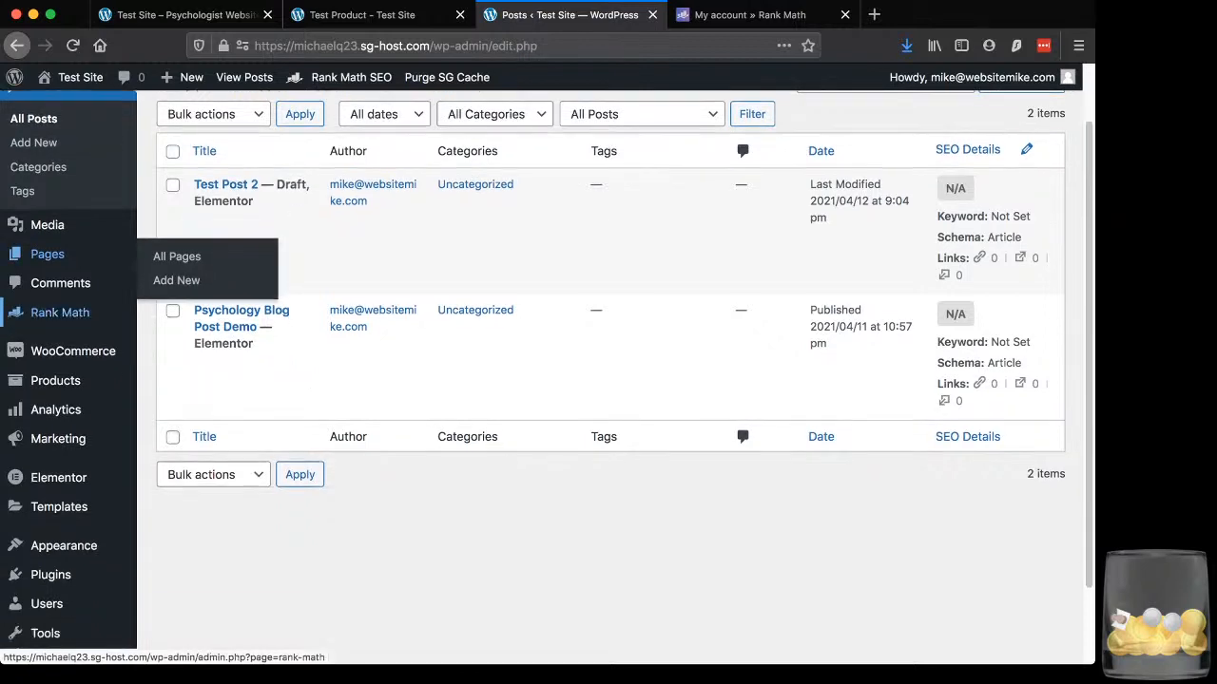
pyautogui.scroll(-1, 57, 314)
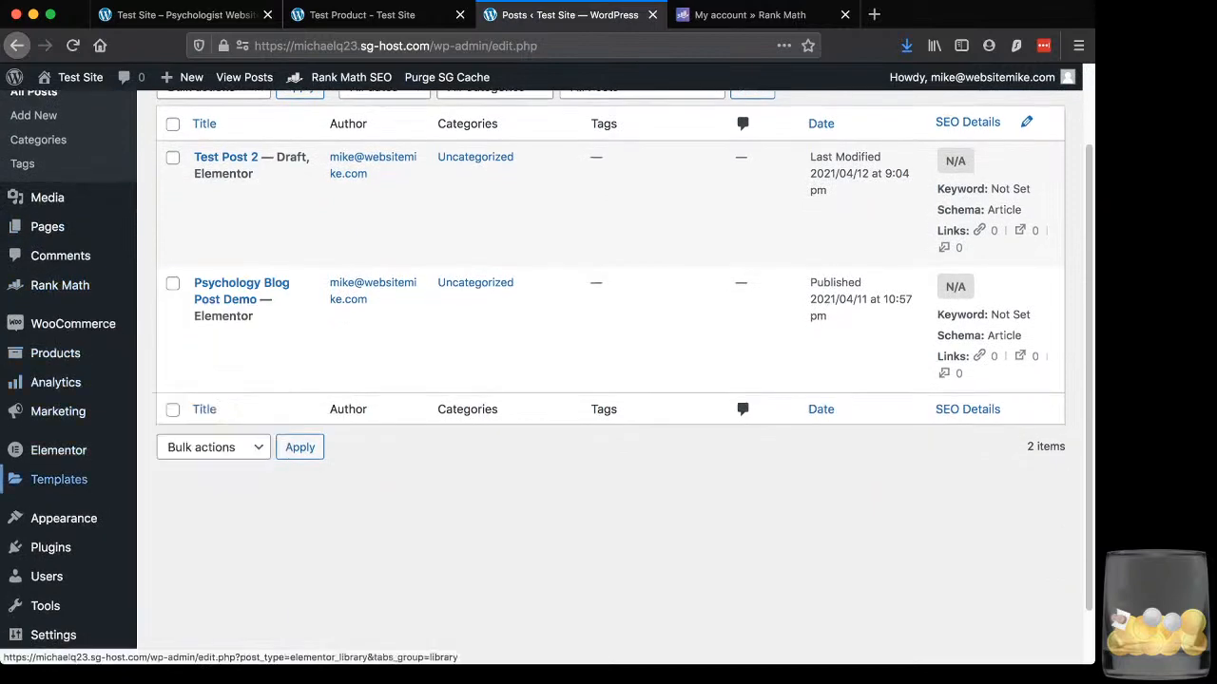
pyautogui.moveTo(59, 479)
pyautogui.click(191, 530)
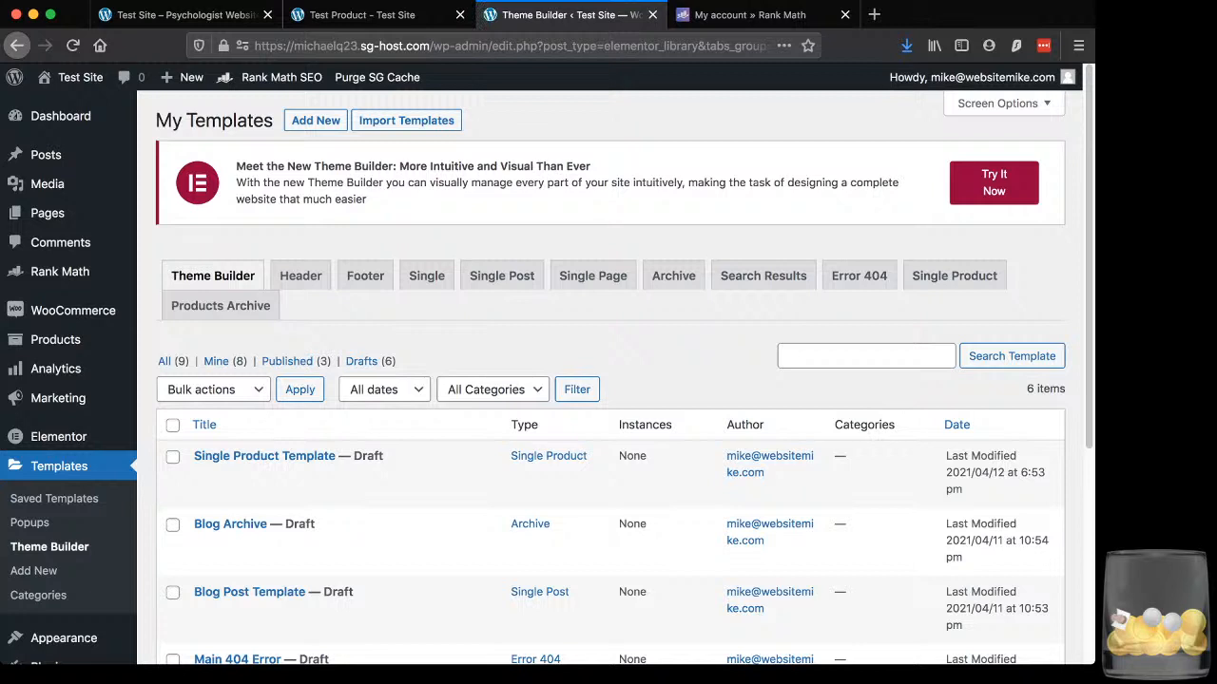
pyautogui.click(502, 276)
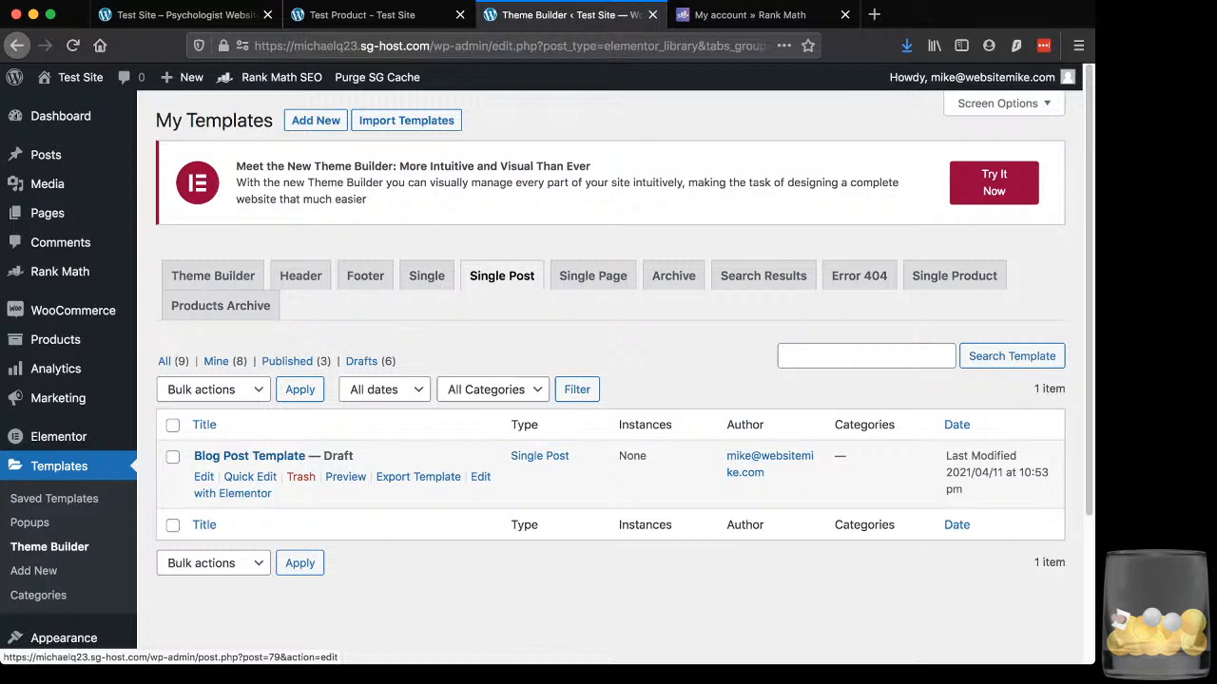
pyautogui.click(301, 476)
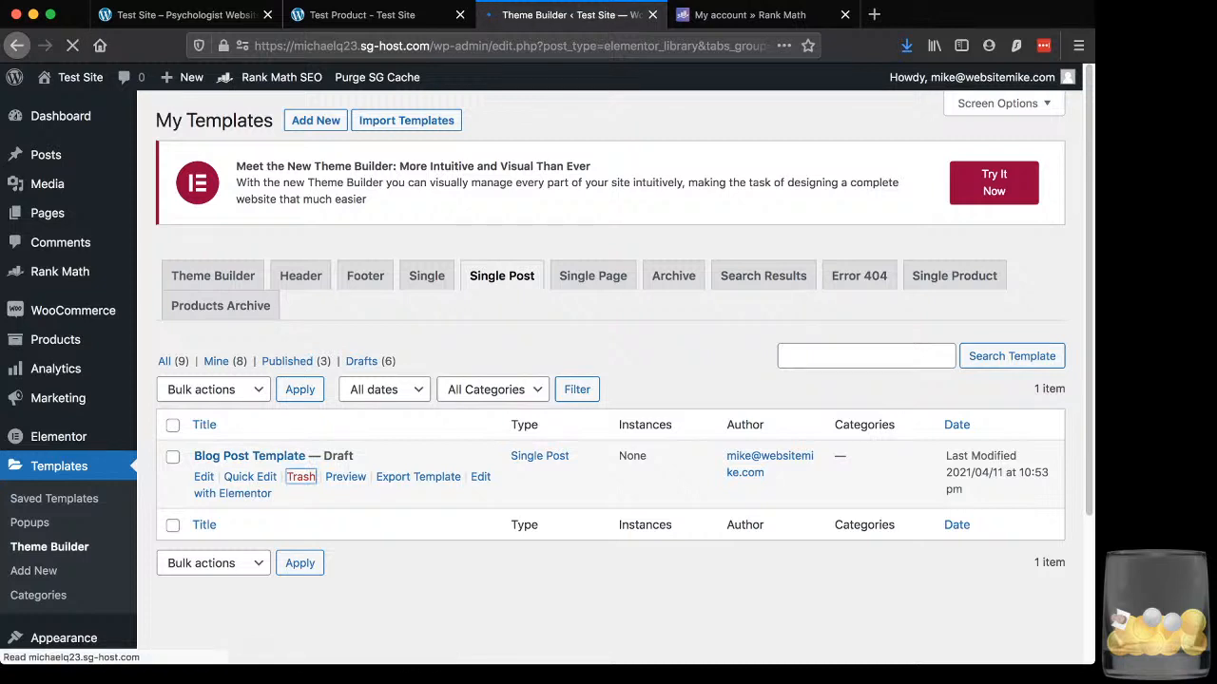
# - Create a Single Post template named "Blog Post Template 2" and close the browser tab with its editor
pyautogui.scroll(-4, 608, 380)
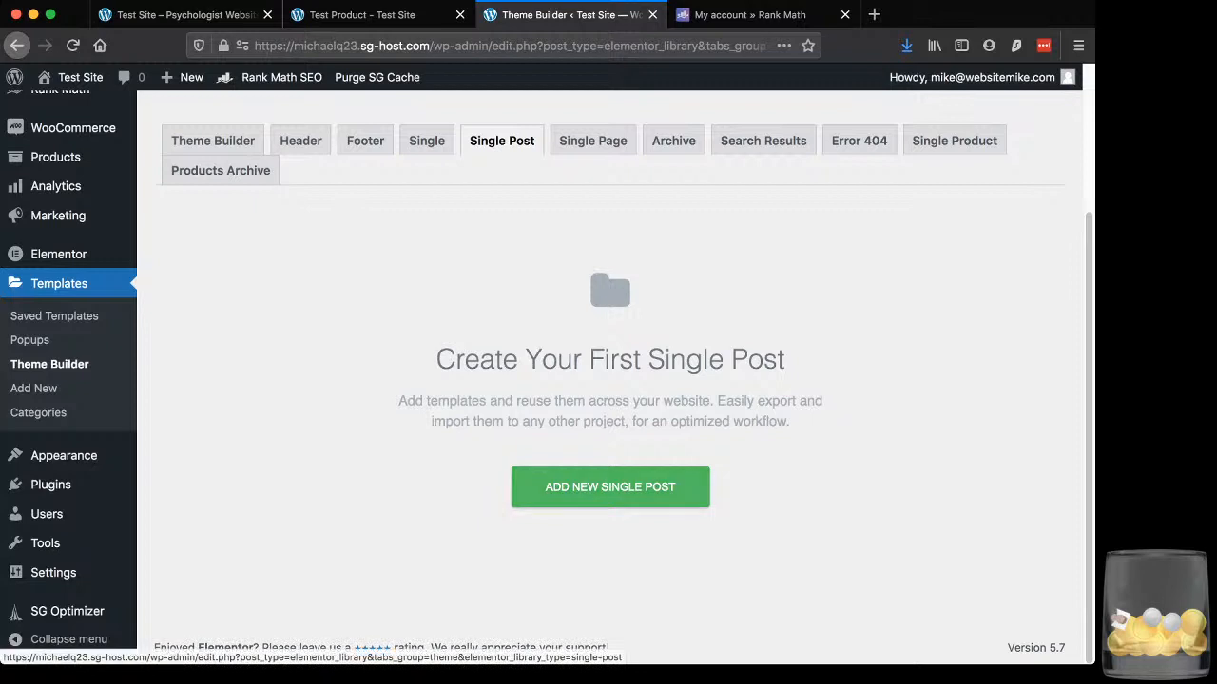
pyautogui.click(610, 486)
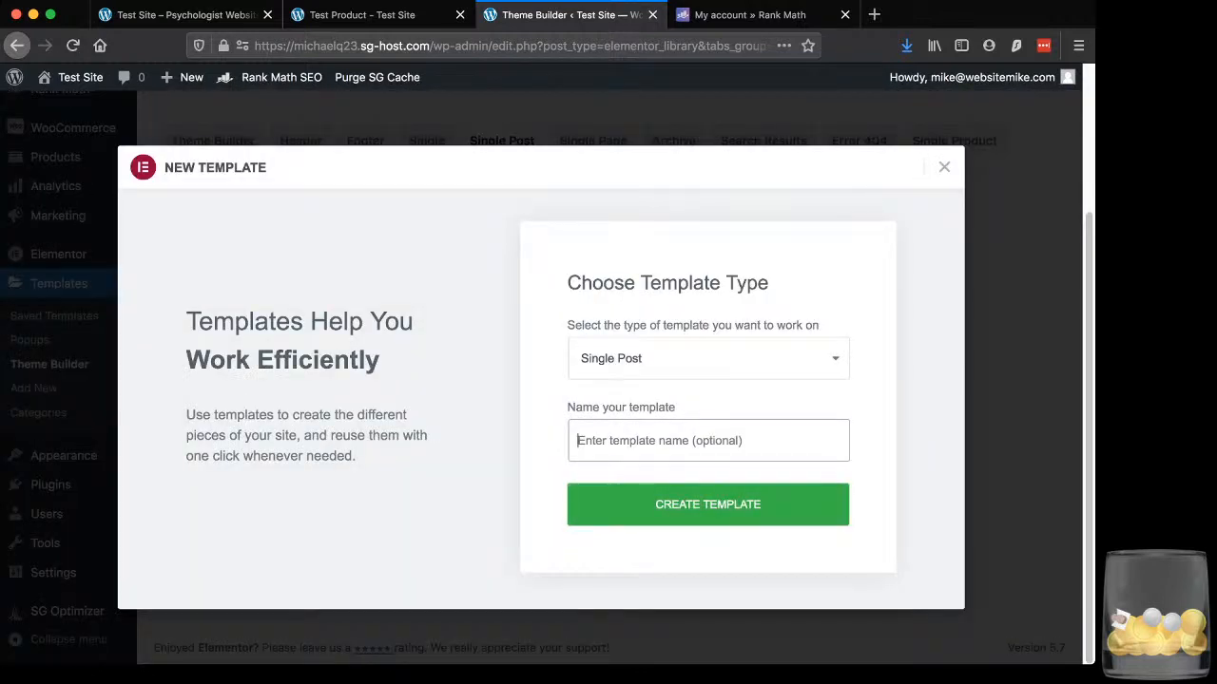
pyautogui.write('Blog Post Templa')
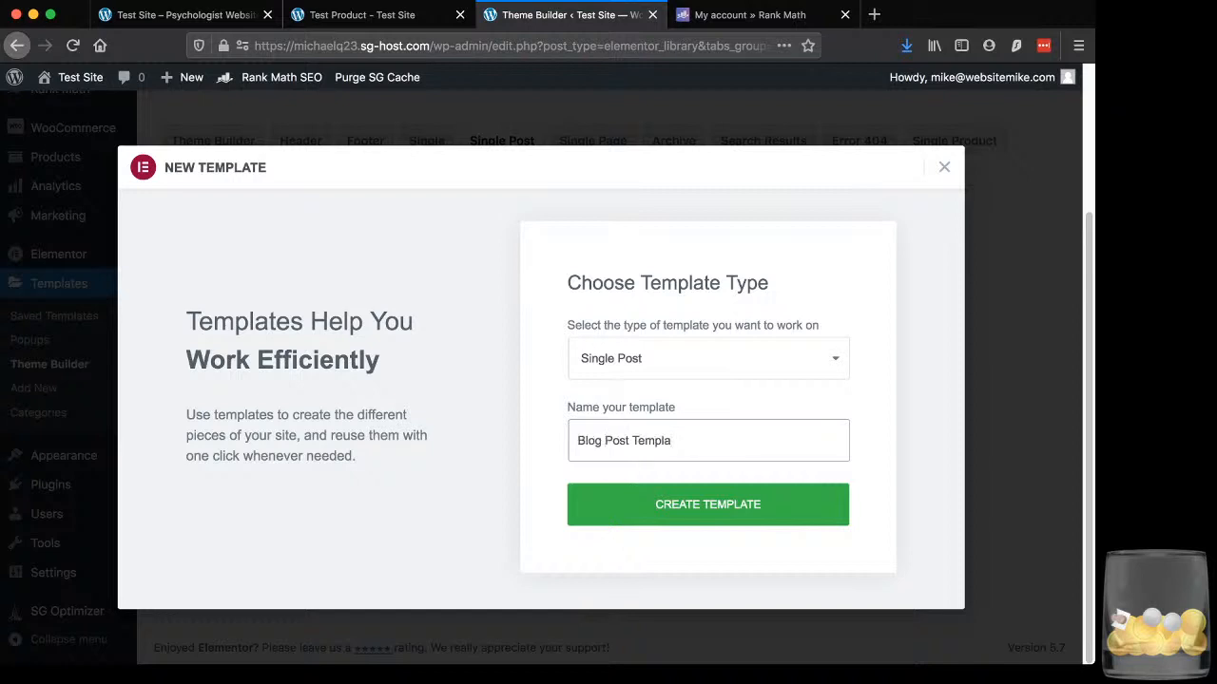
pyautogui.write('te 2')
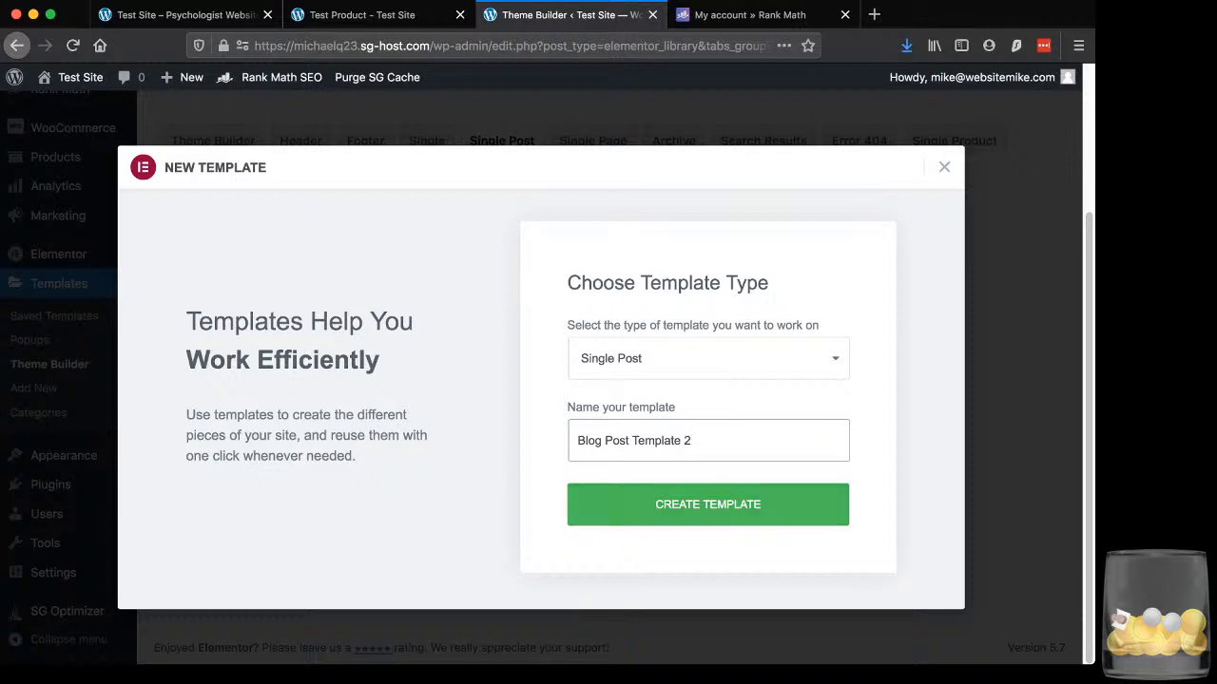
pyautogui.click(707, 504)
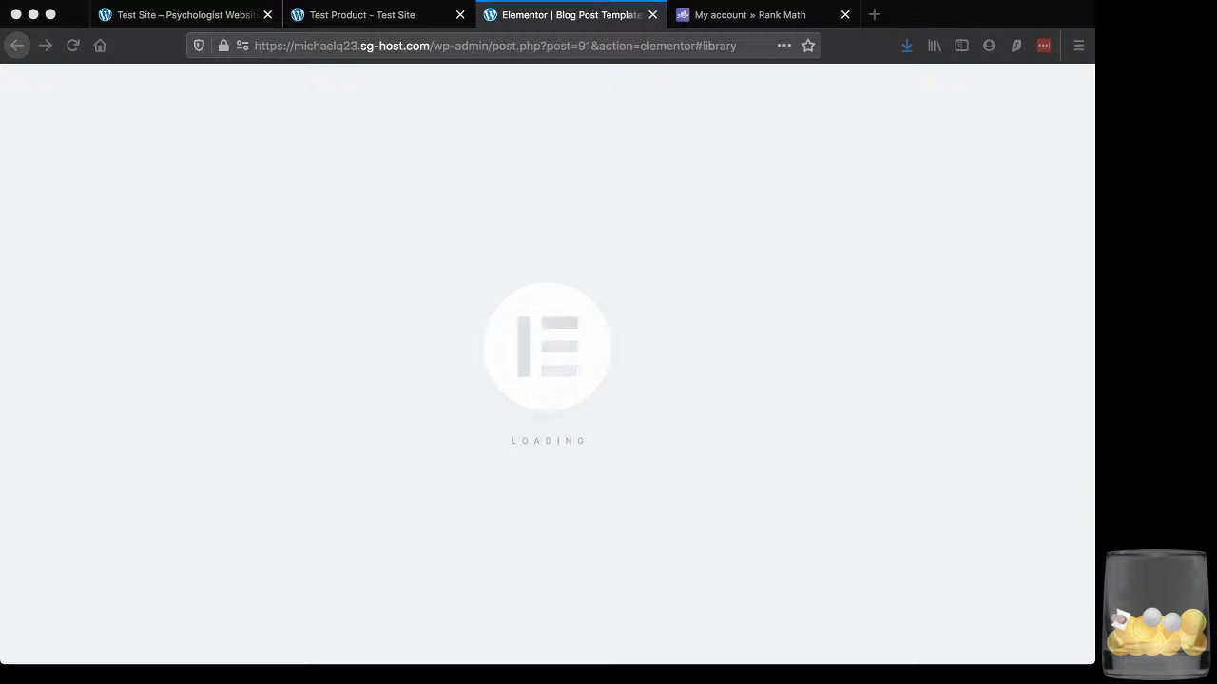
pyautogui.click(552, 15)
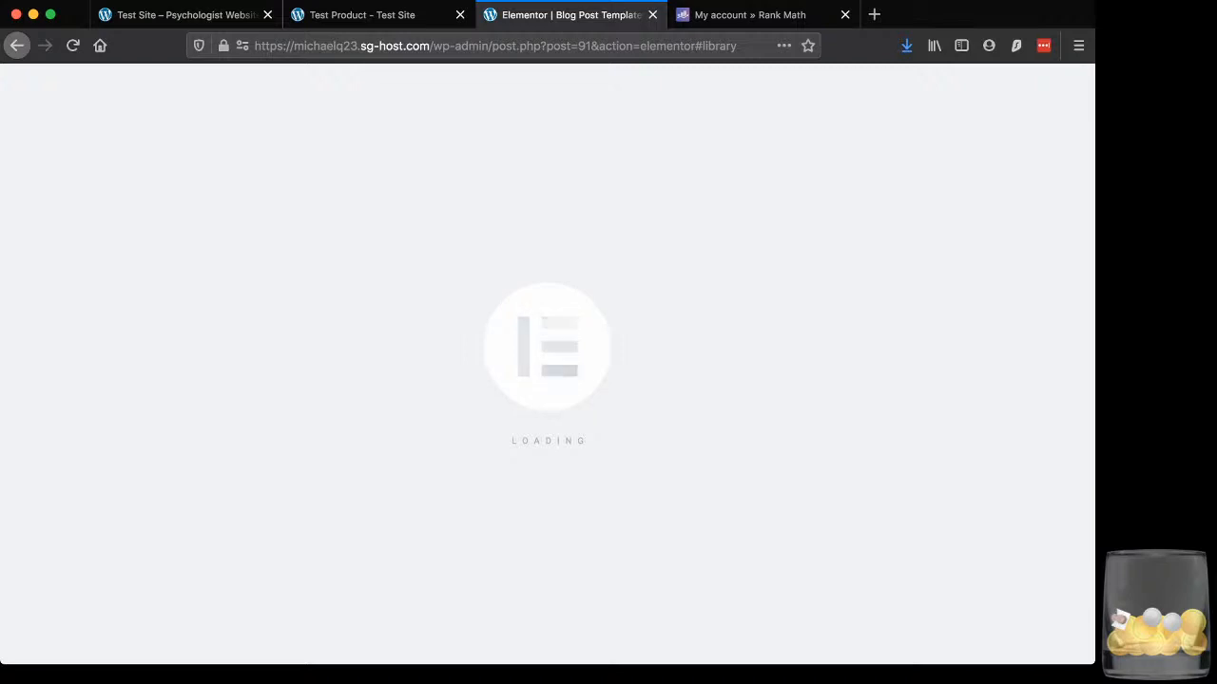
pyautogui.press('super+w')
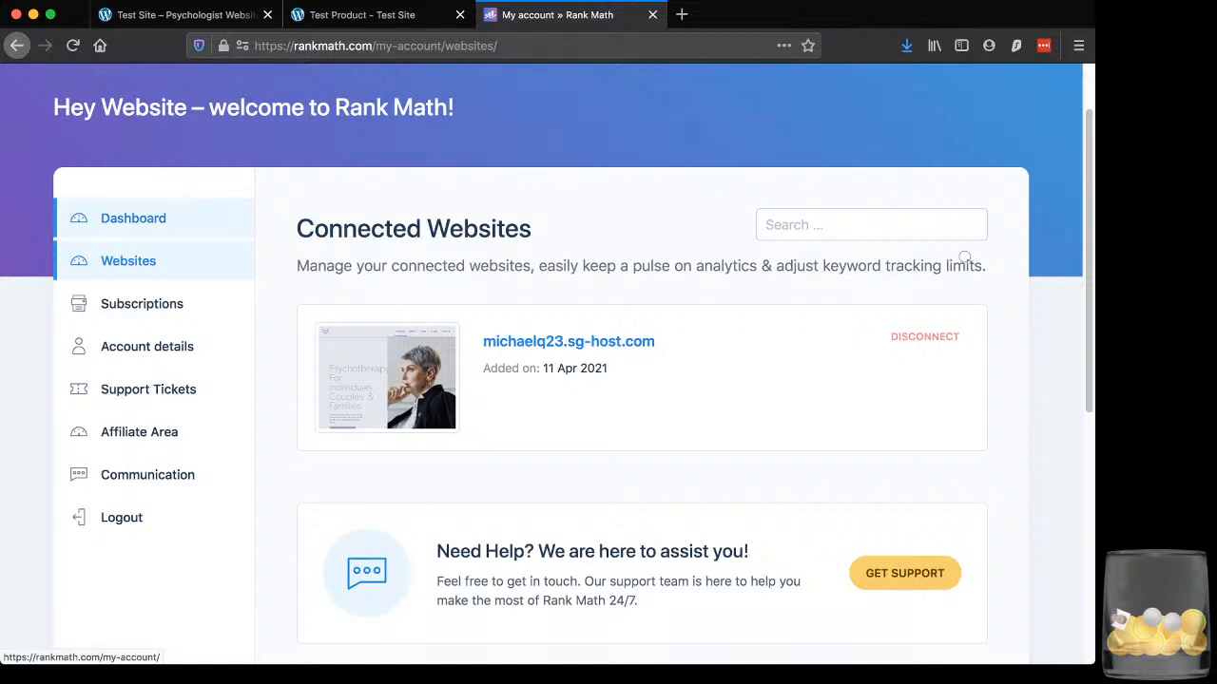
# - Examine the product downloads on the Rank Math account dashboard
pyautogui.click(133, 218)
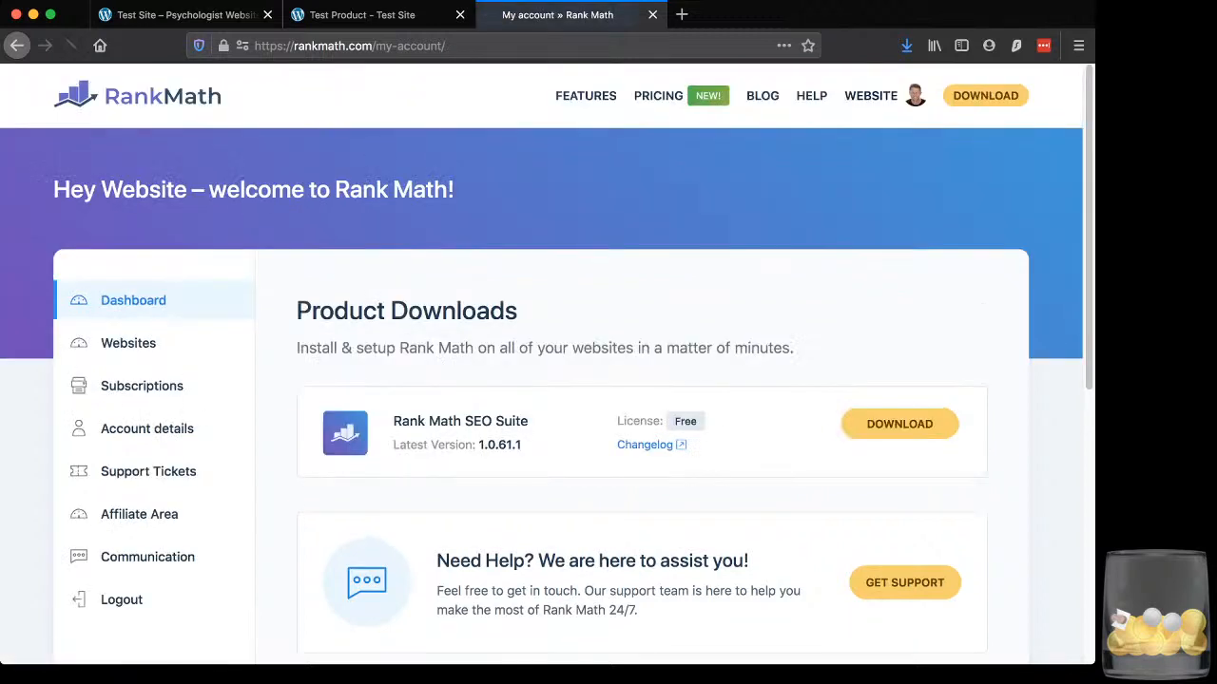
pyautogui.scroll(-3, 542, 380)
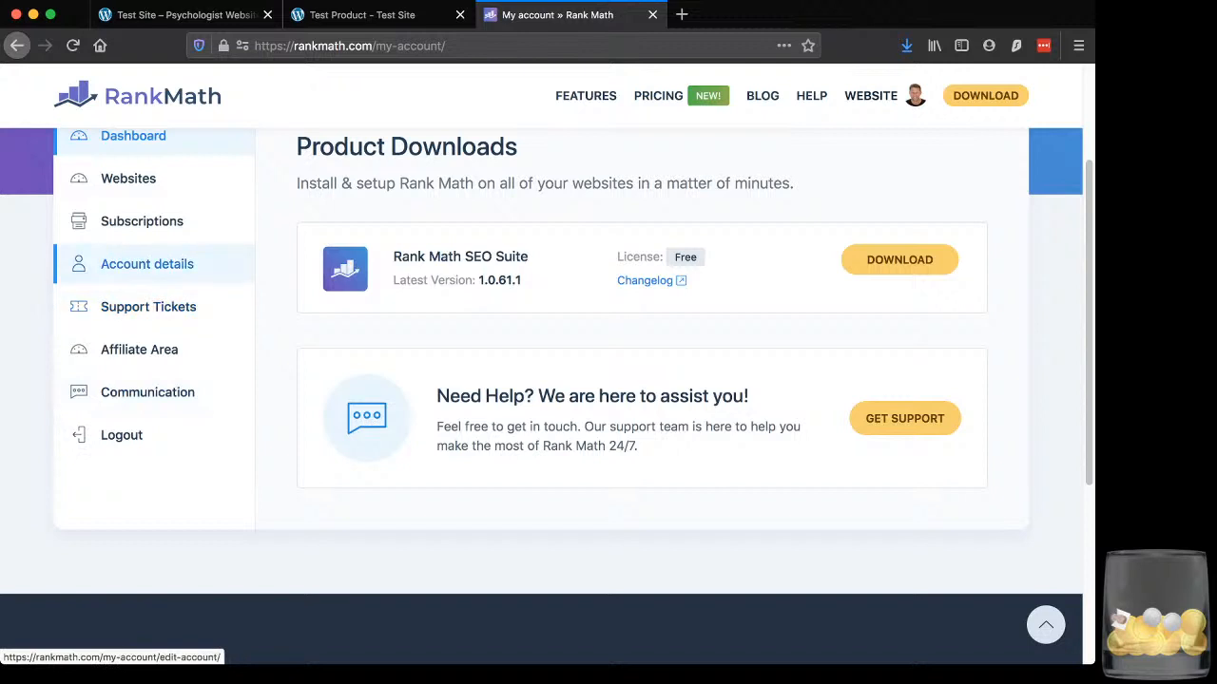
pyautogui.scroll(3, 129, 178)
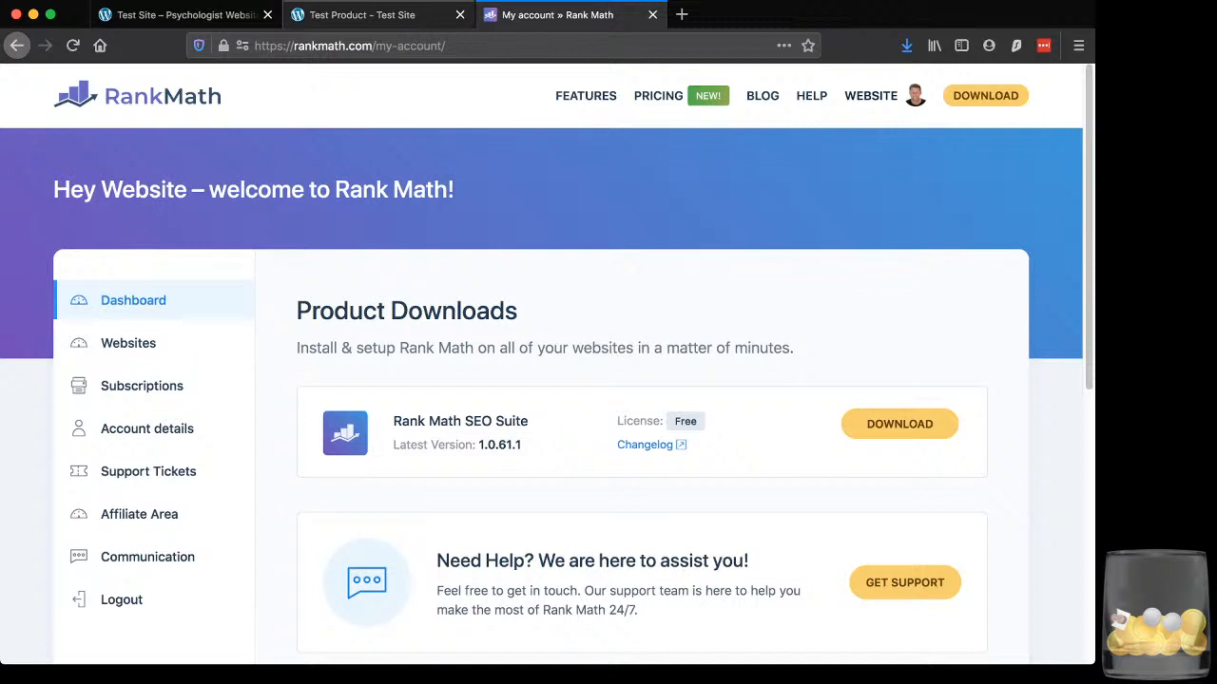
# - Load the site's wp-admin/ dashboard in the browser tab that shows the Test Product page
pyautogui.click(371, 15)
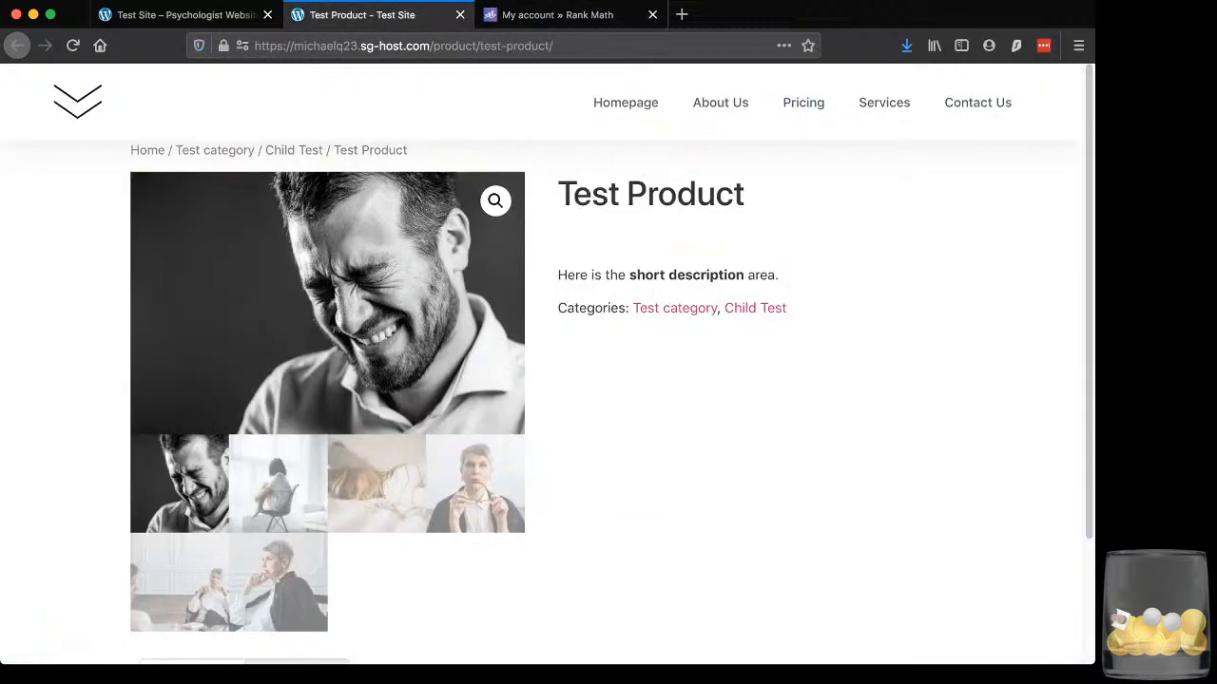
pyautogui.click(180, 15)
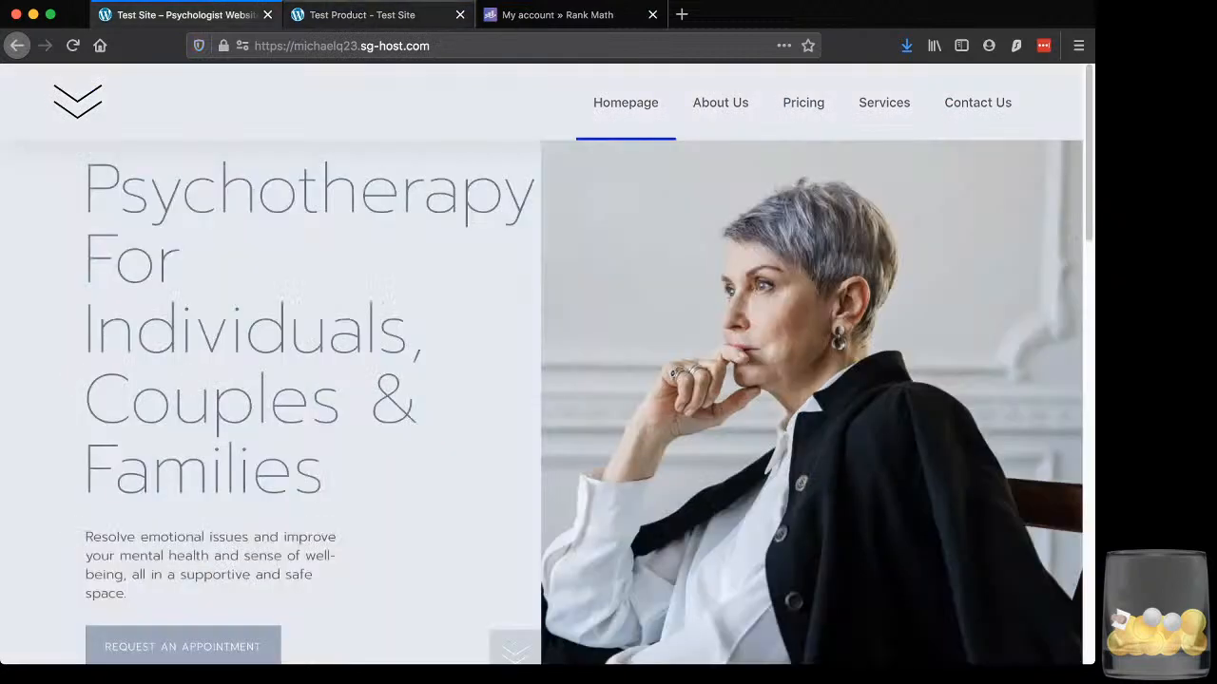
pyautogui.hotkey('ctrl', 'Tab')
pyautogui.click(446, 46)
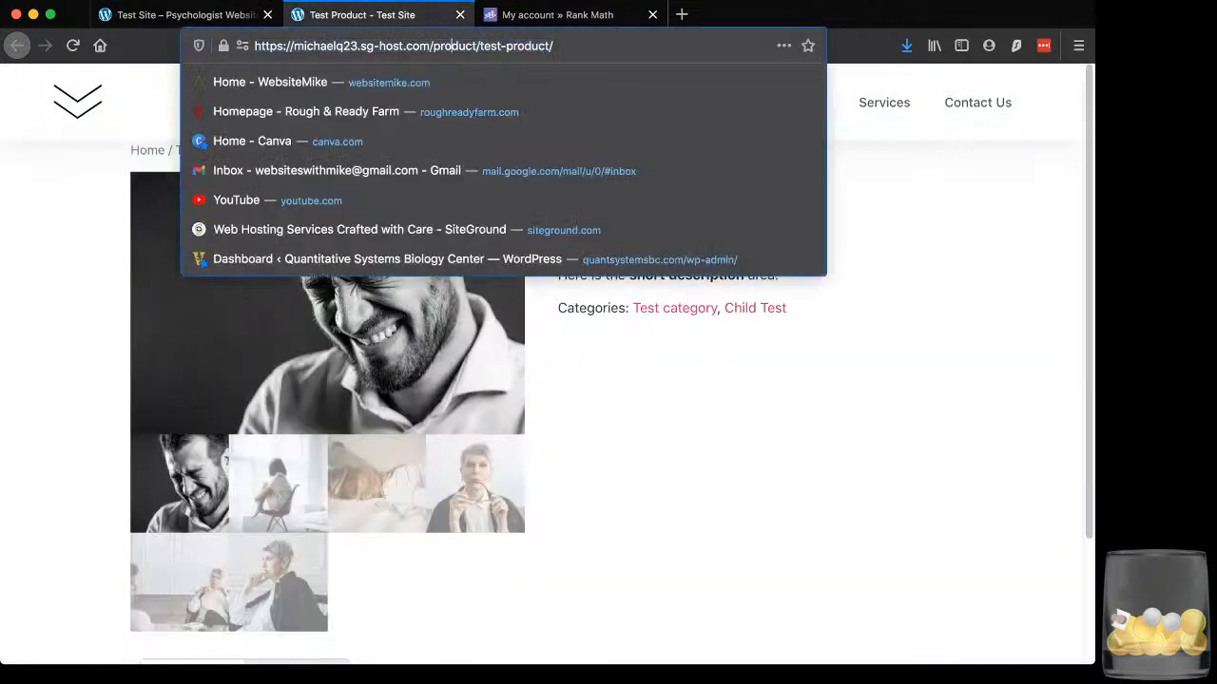
pyautogui.moveTo(434, 45); pyautogui.dragTo(553, 45)
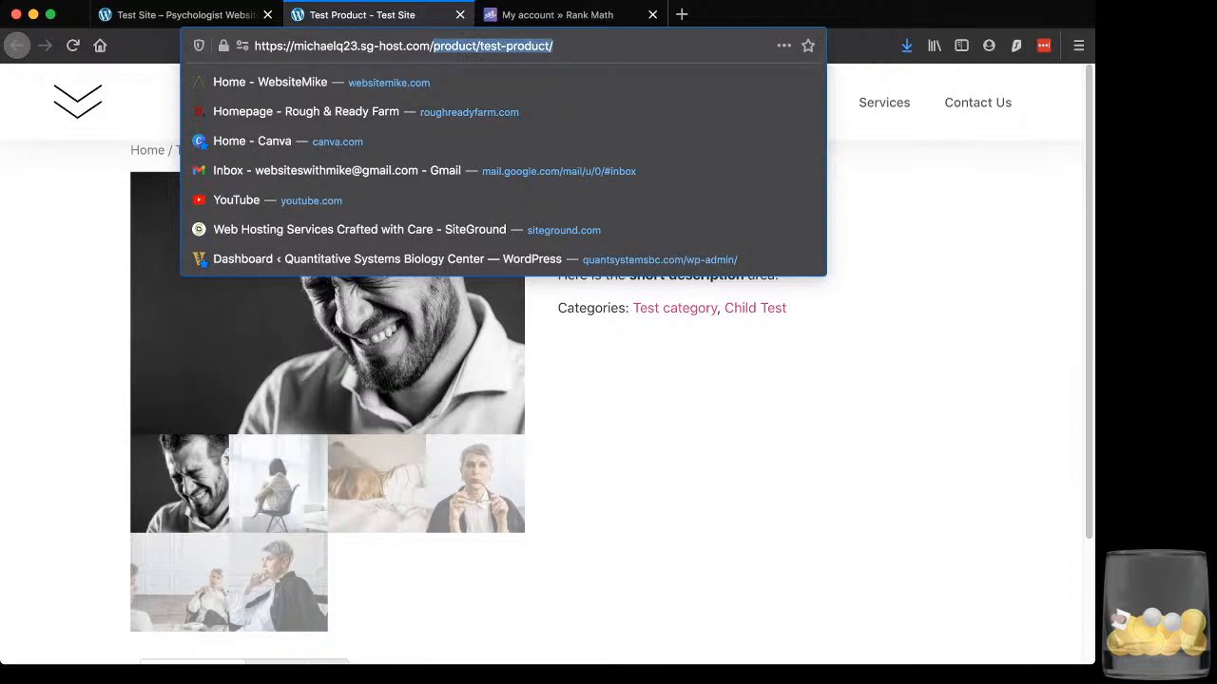
pyautogui.write('wp-admin/')
pyautogui.press('Return')
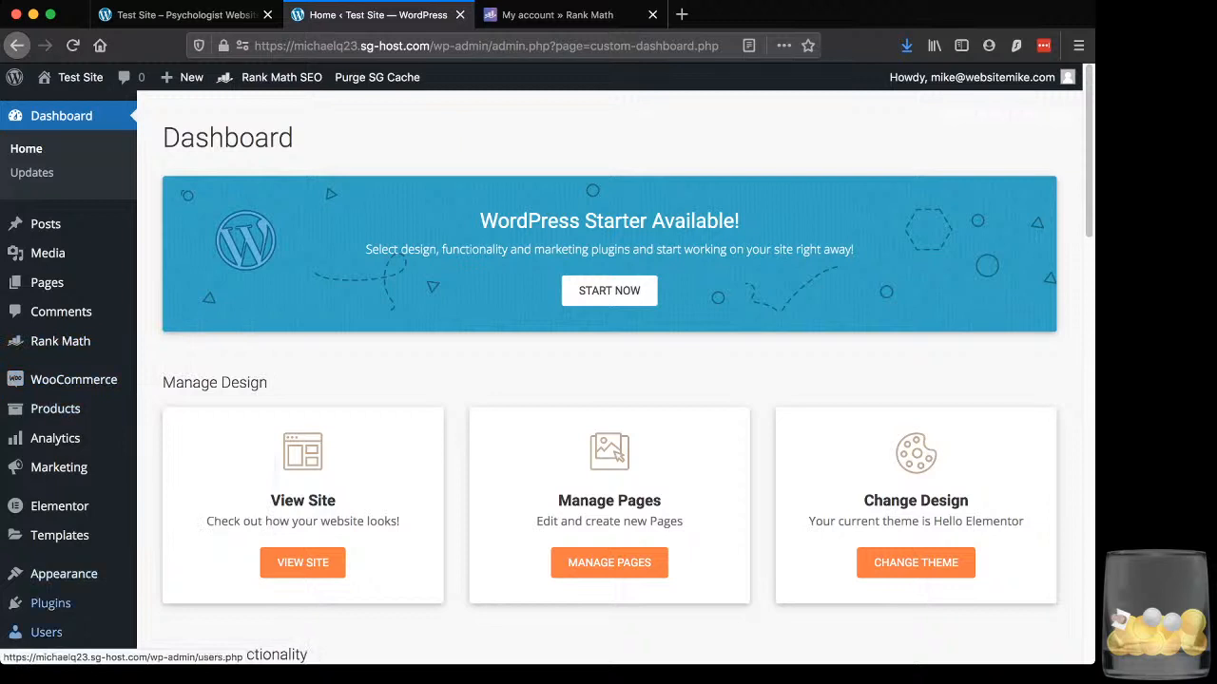
# - Search the installable plugins for "woocommerce" and look through the results
pyautogui.moveTo(50, 603)
pyautogui.click(176, 590)
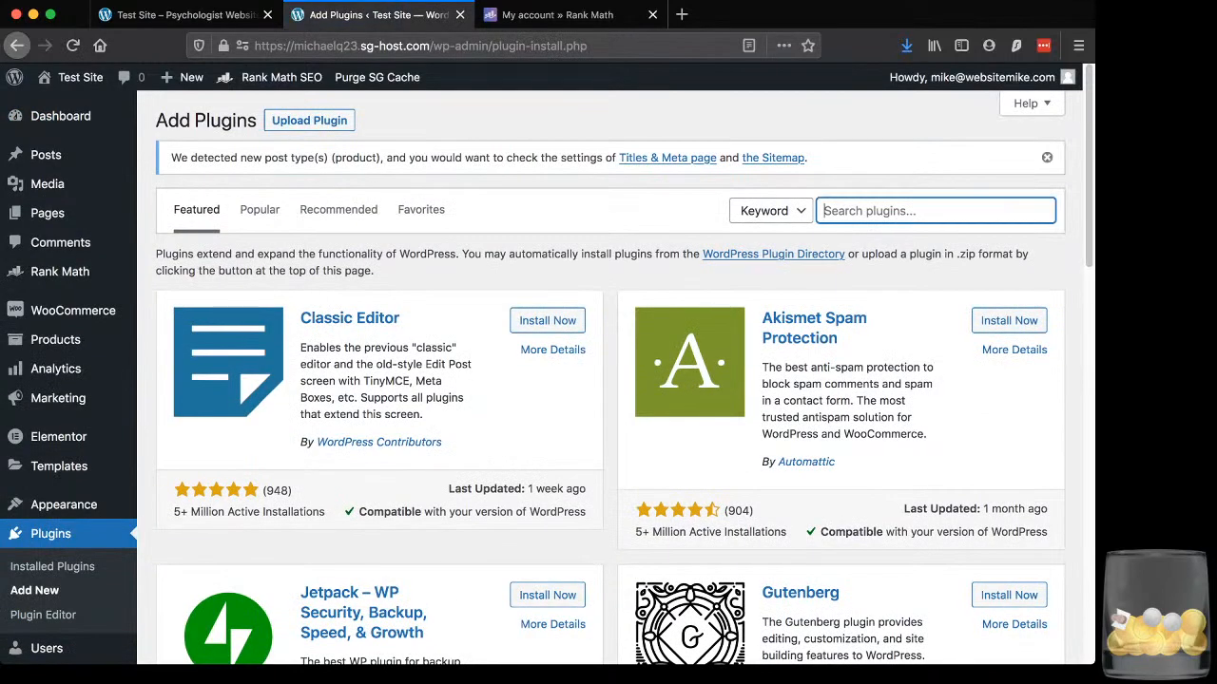
pyautogui.write('woocommerce')
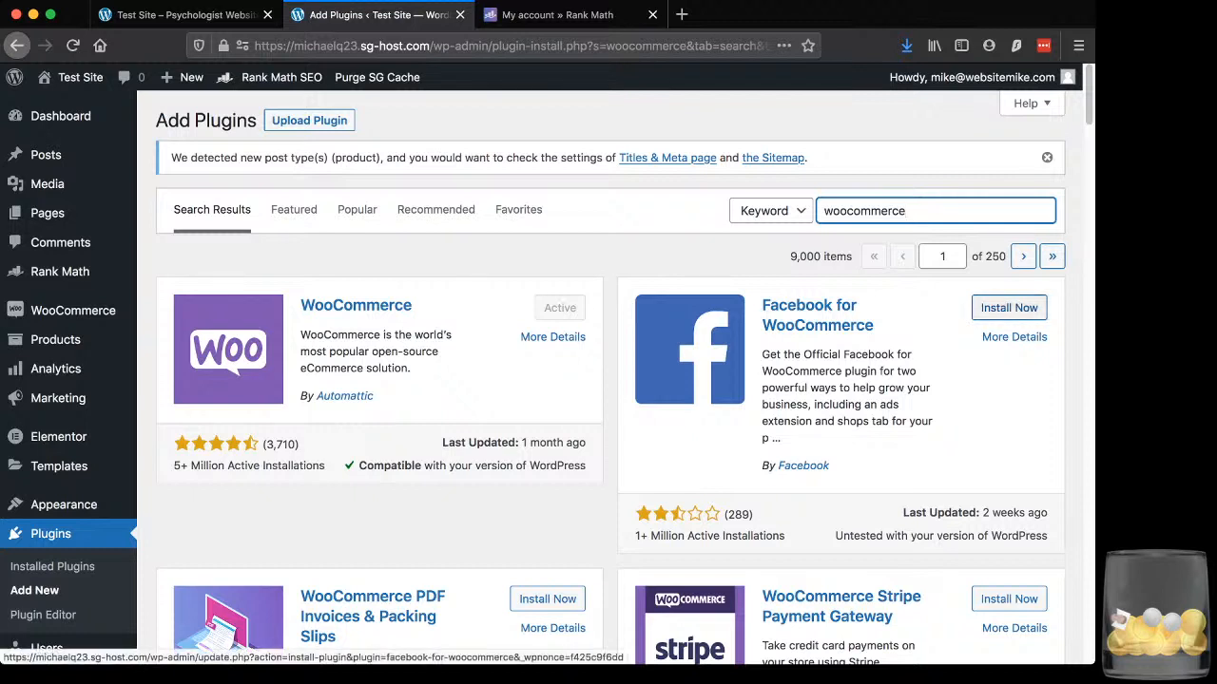
pyautogui.scroll(-3, 608, 380)
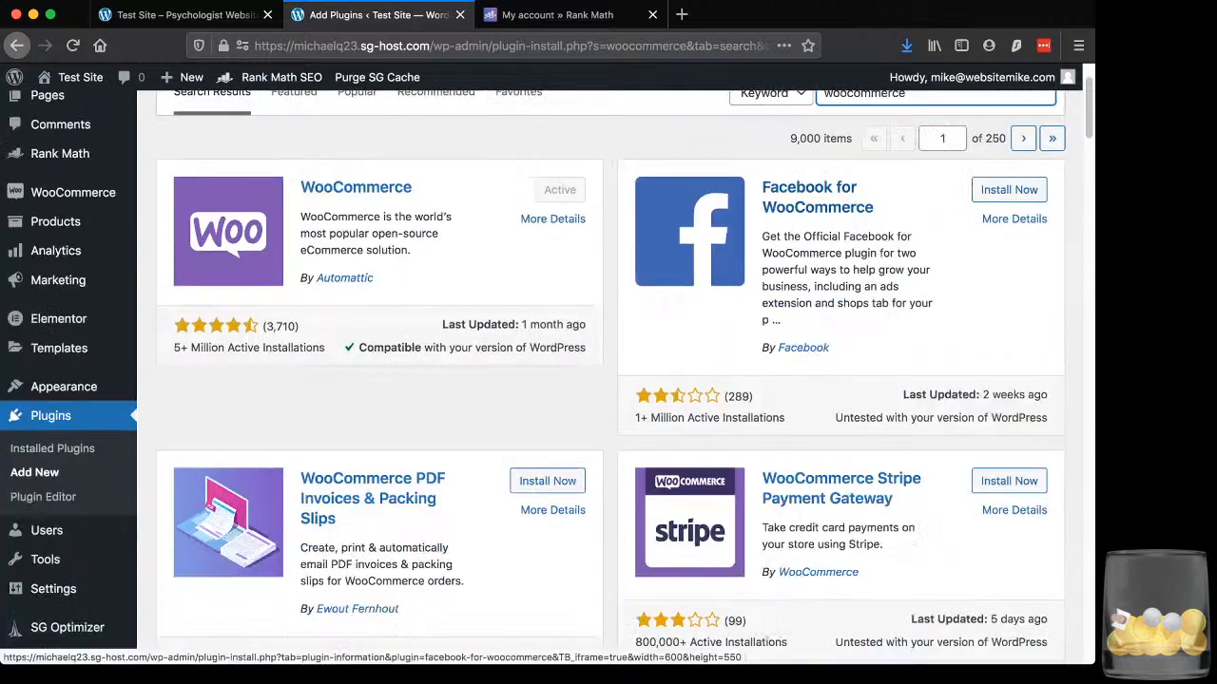
pyautogui.scroll(3, 609, 380)
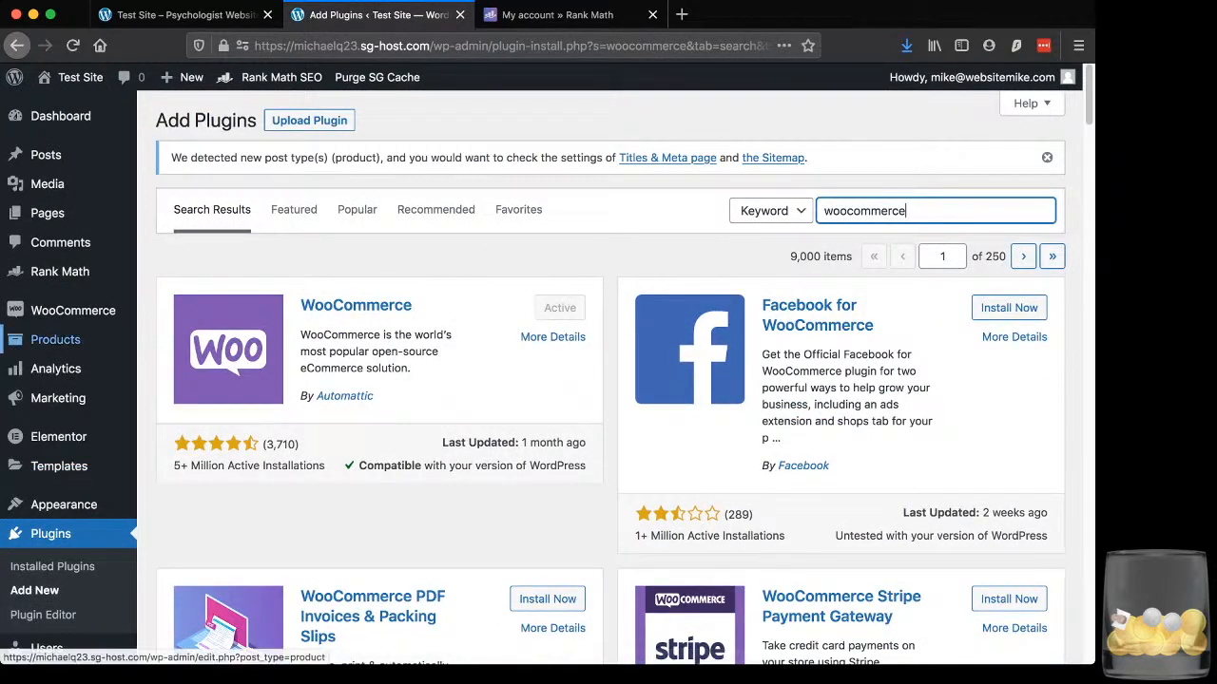
# - Open Test Product from the list of all products for editing in a new browser tab and close the Rank Math account tab
pyautogui.moveTo(73, 309)
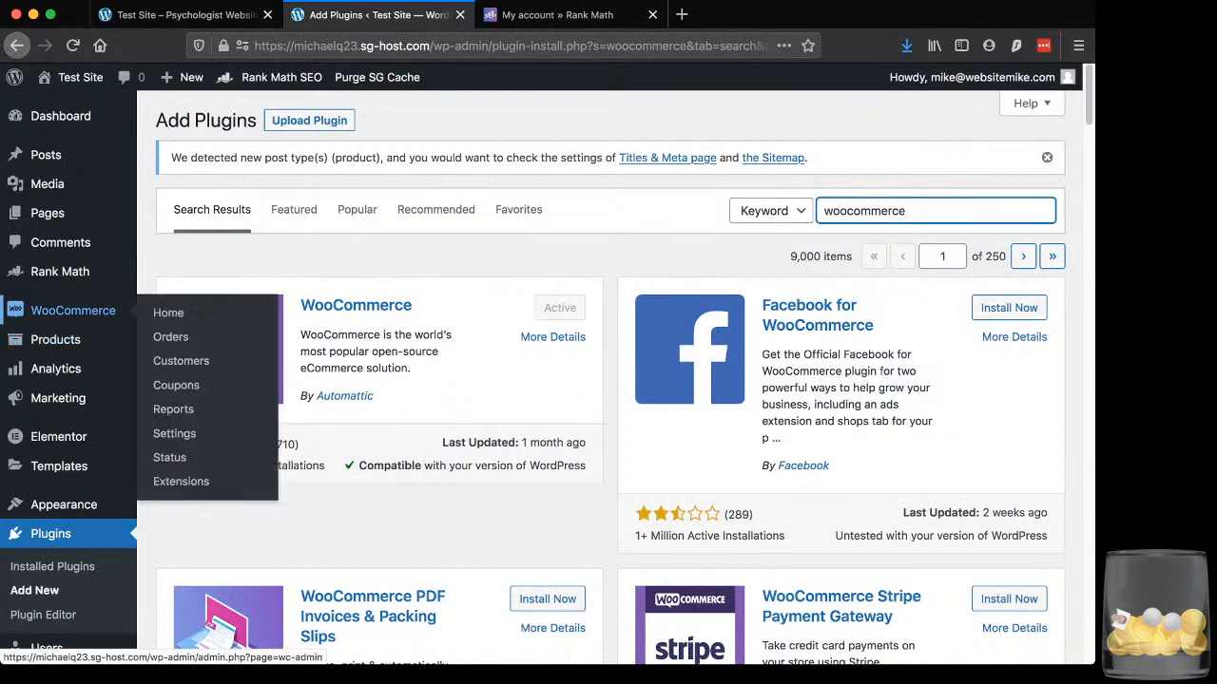
pyautogui.moveTo(55, 339)
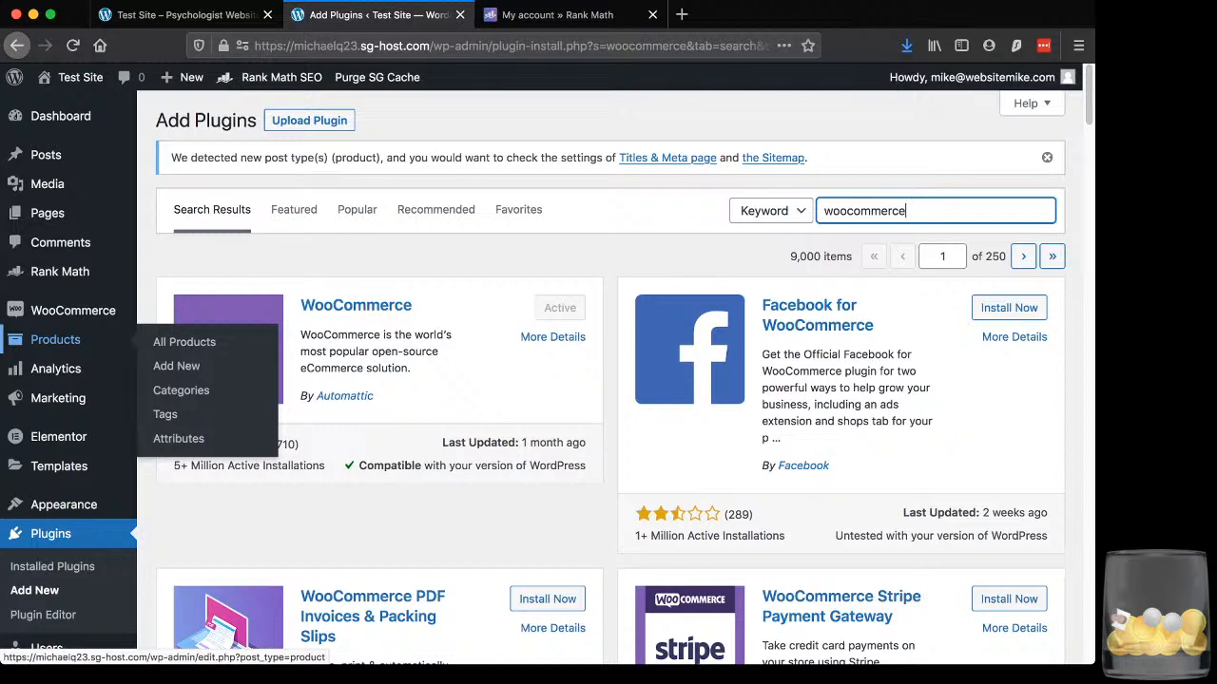
pyautogui.click(184, 342)
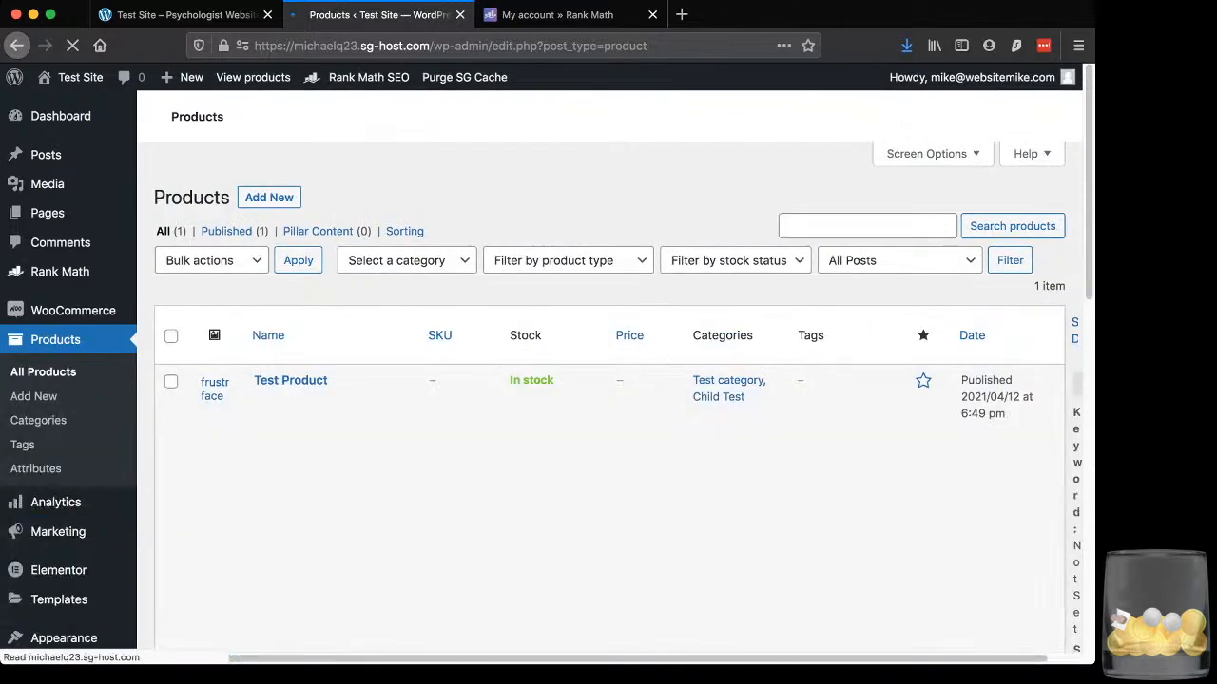
pyautogui.moveTo(291, 382)
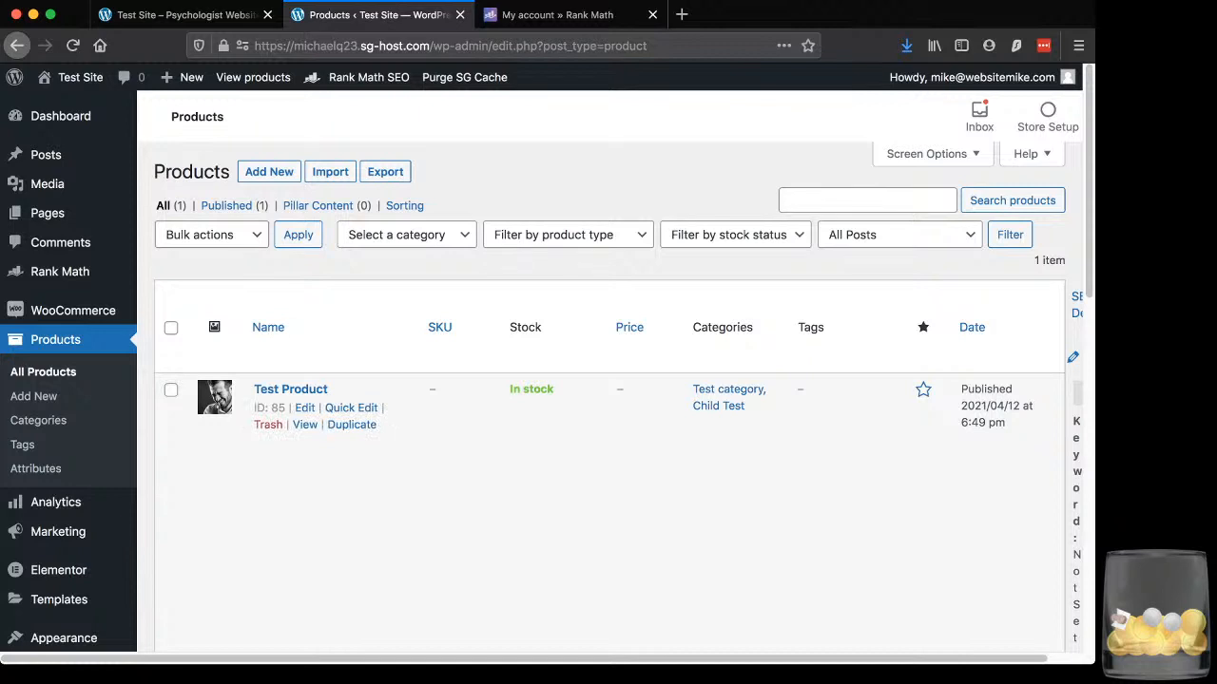
pyautogui.click(291, 390)
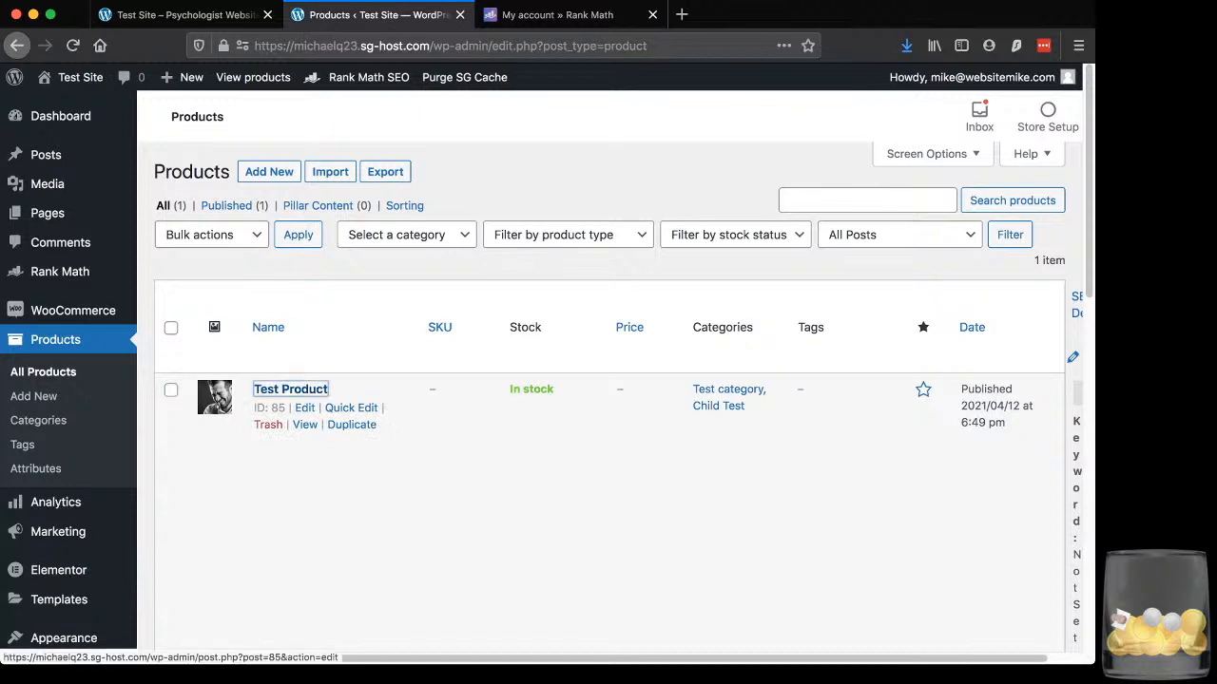
pyautogui.click(318, 400)
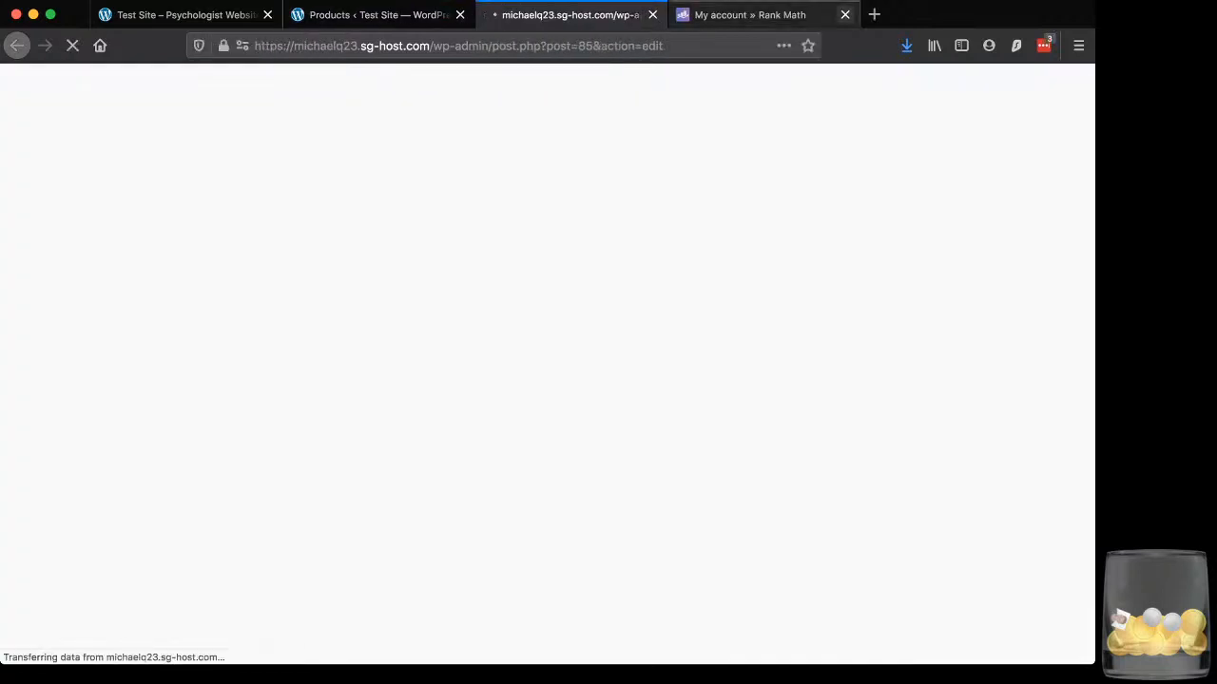
pyautogui.click(845, 15)
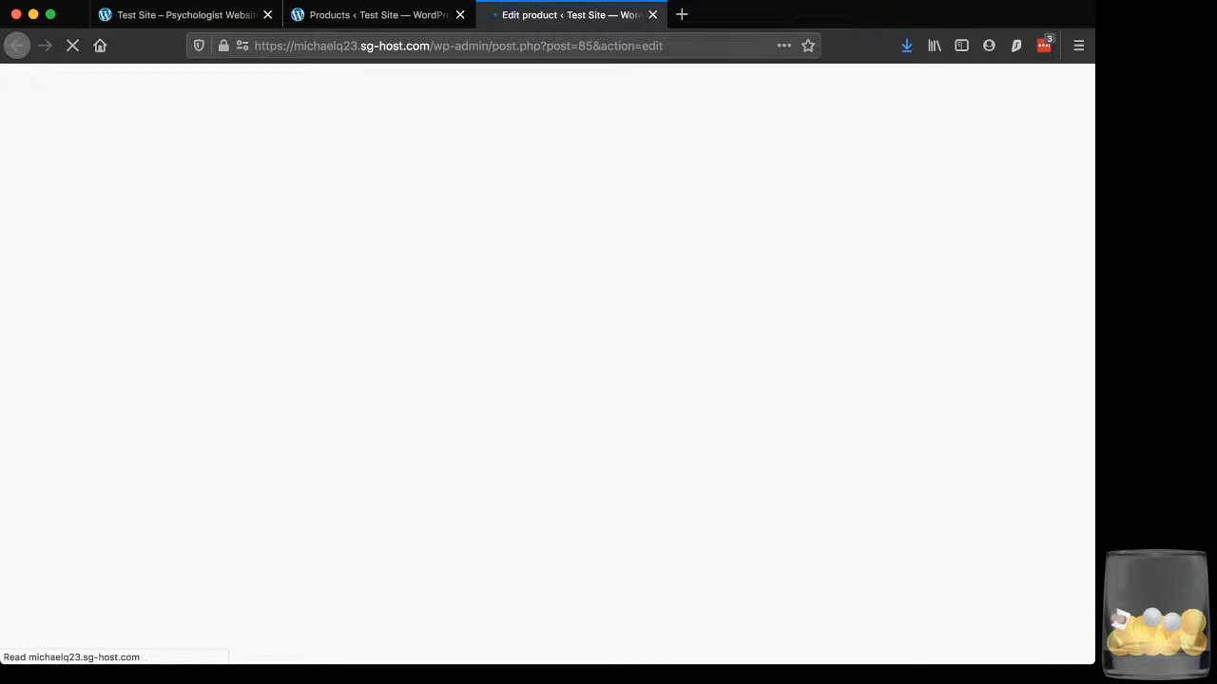
# - Examine the title, permalink, main description and publishing settings of Test Product
pyautogui.scroll(-1, 608, 380)
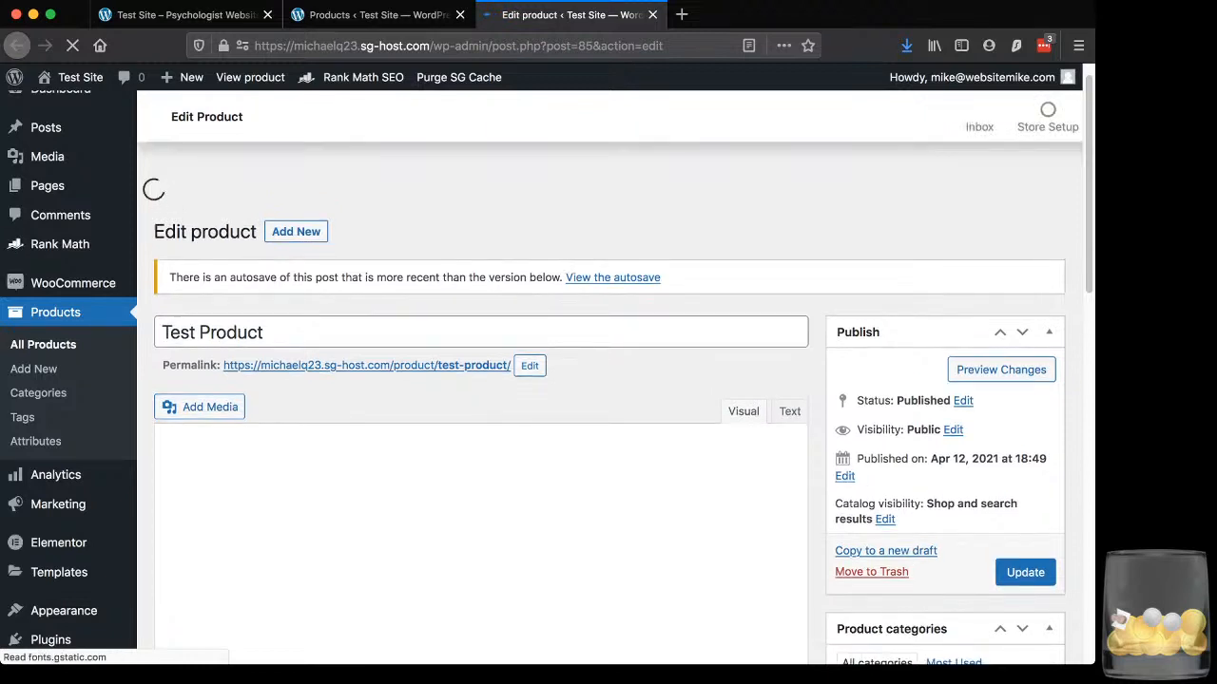
pyautogui.click(199, 332)
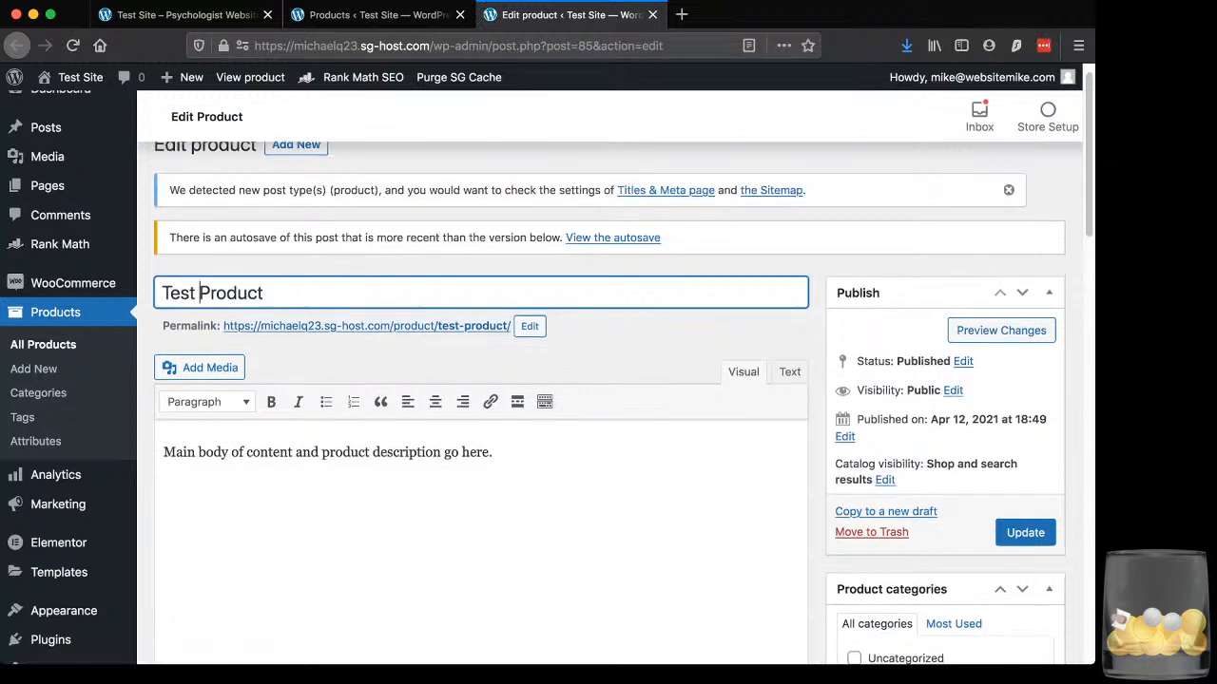
pyautogui.scroll(-1, 608, 400)
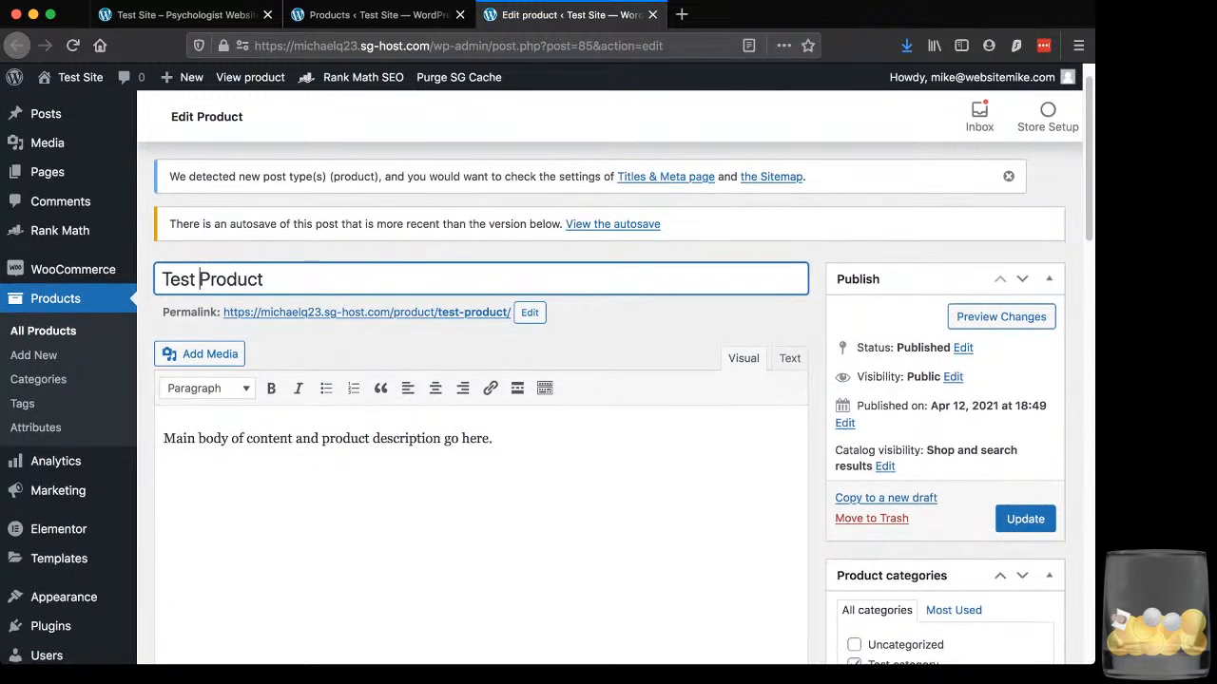
pyautogui.scroll(-1, 609, 400)
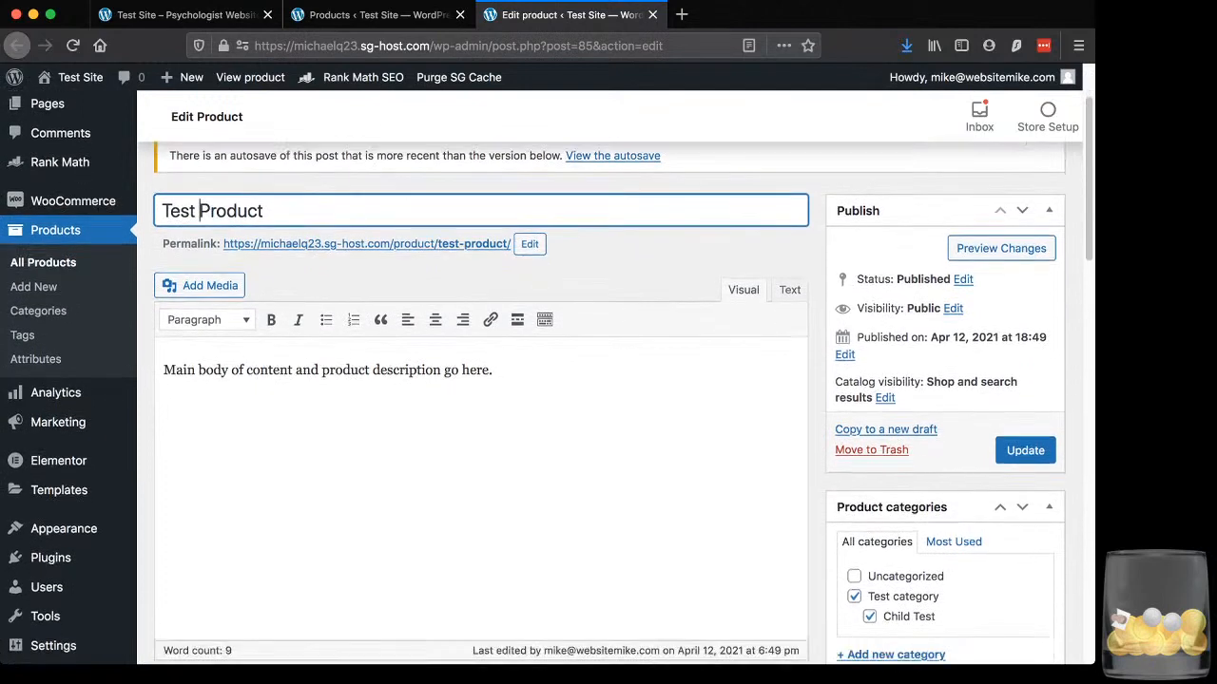
pyautogui.scroll(-1, 609, 399)
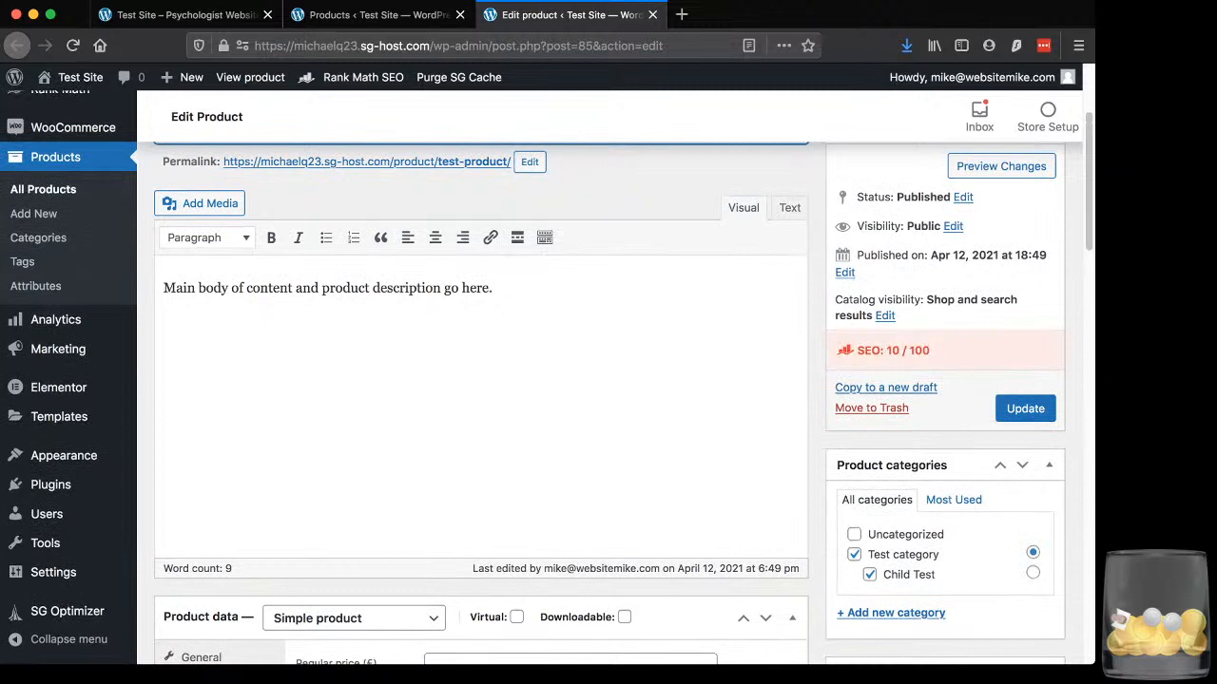
pyautogui.scroll(-1, 609, 399)
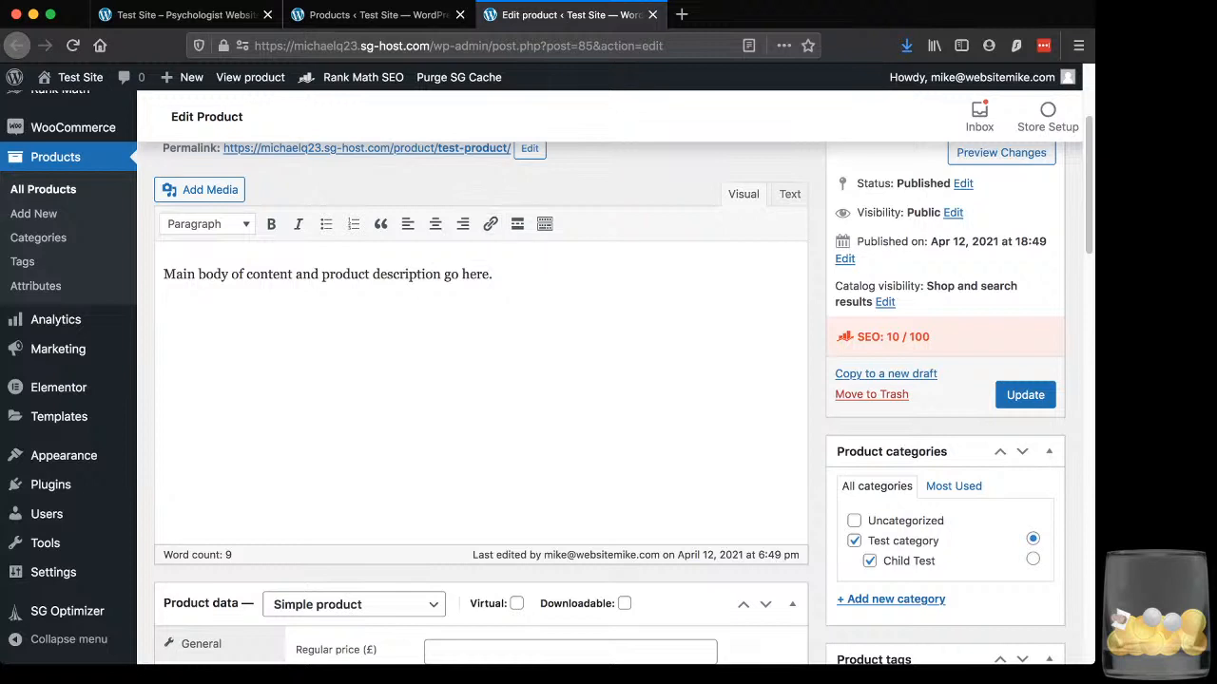
# - Open the new-category form for the product and look at its parent category choices without adding a category
pyautogui.scroll(-5, 608, 403)
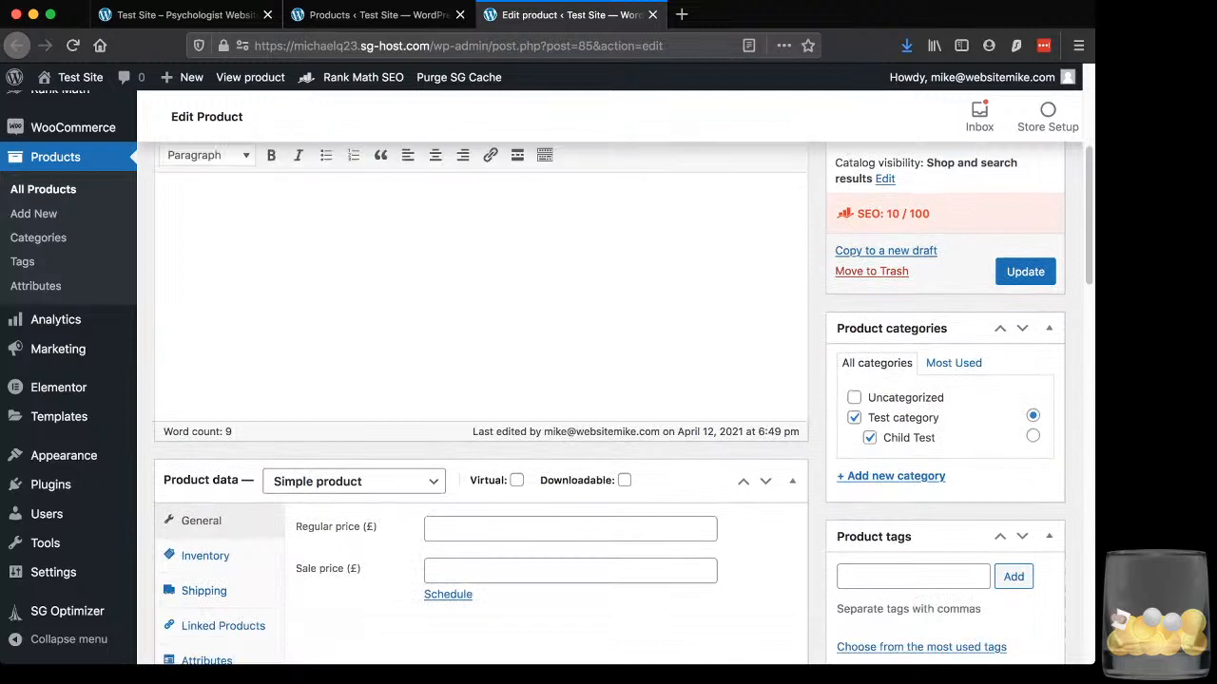
pyautogui.scroll(-2, 609, 400)
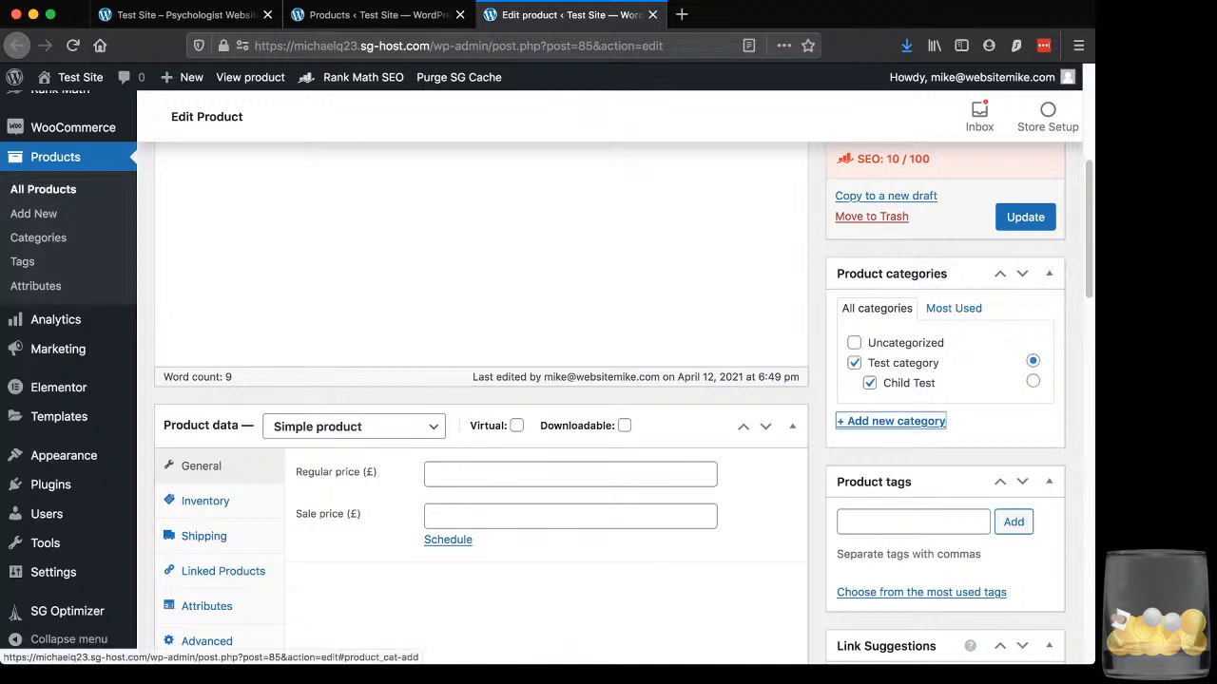
pyautogui.click(891, 421)
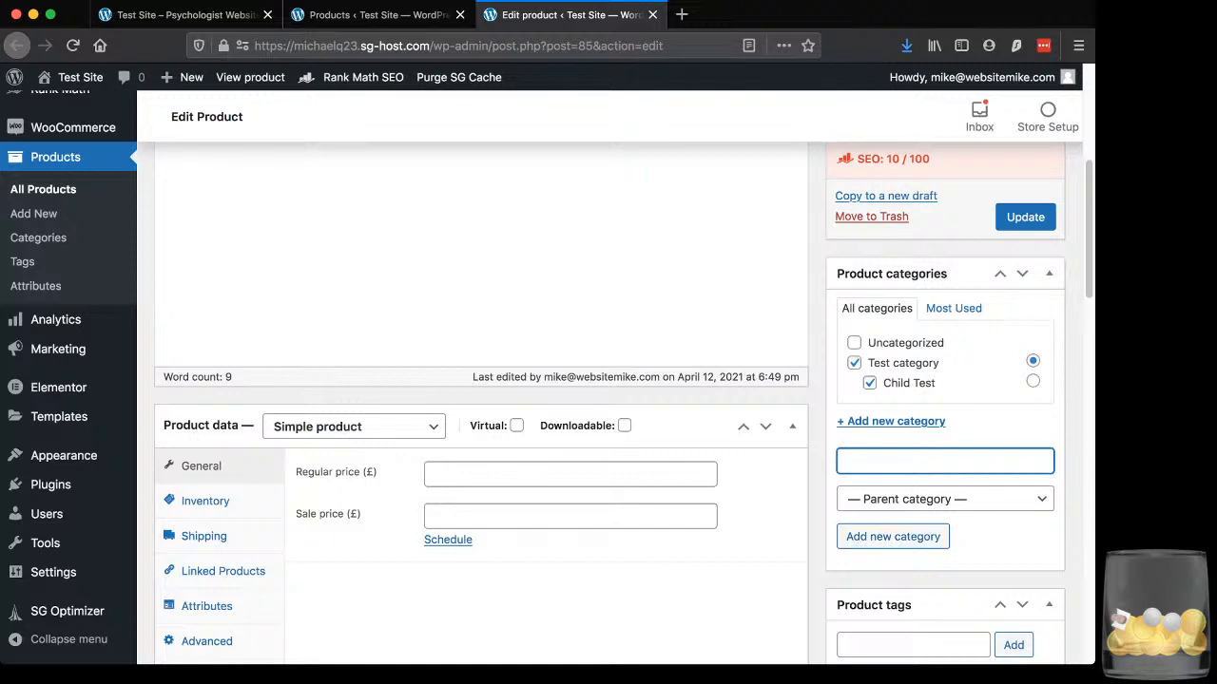
pyautogui.click(945, 499)
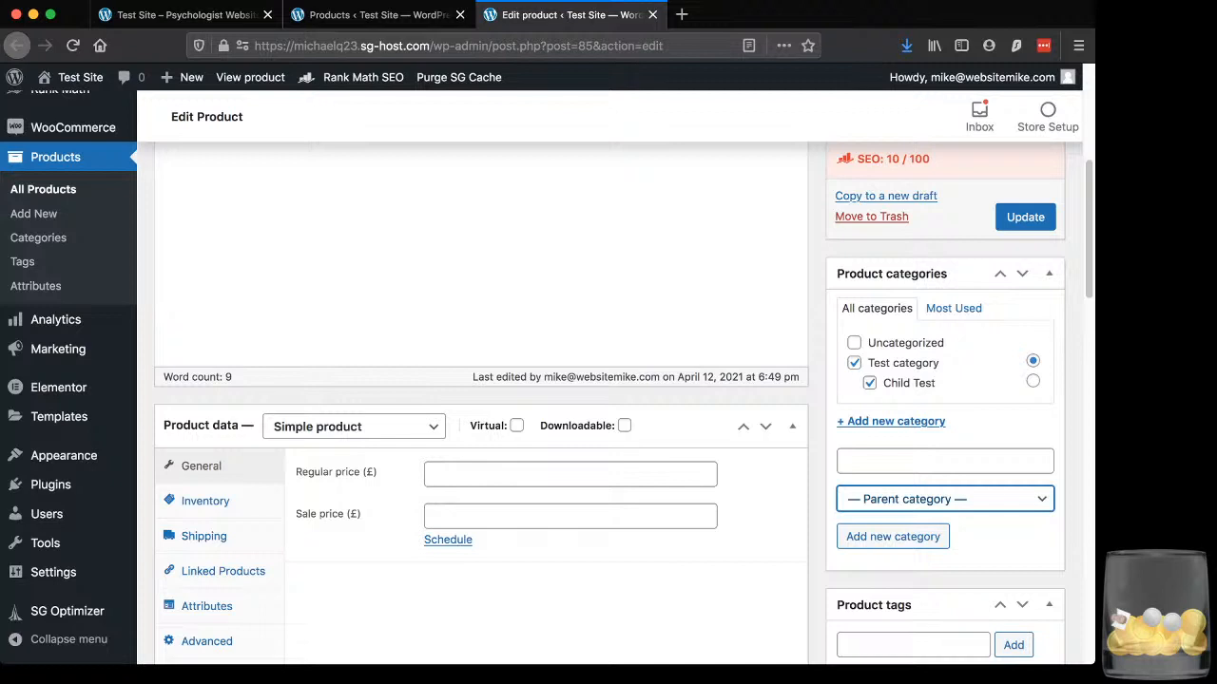
# - Review the product data of Test Product: the product type, the virtual and downloadable options and the inventory settings
pyautogui.scroll(-3, 624, 403)
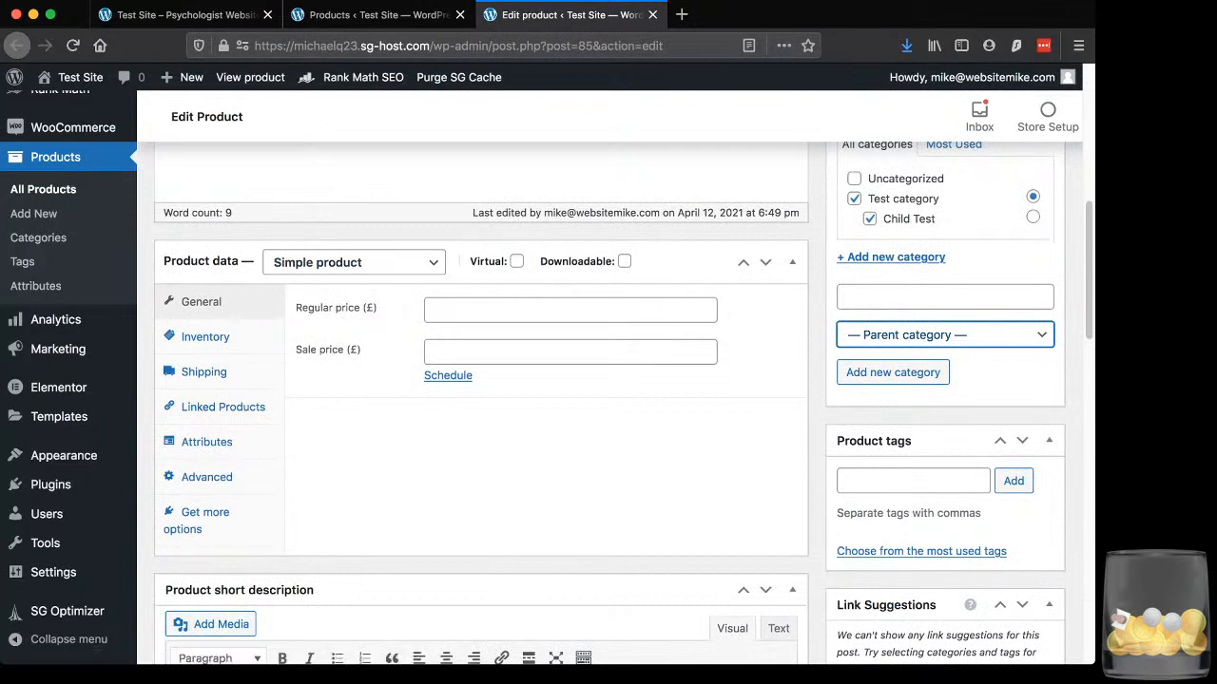
pyautogui.click(354, 262)
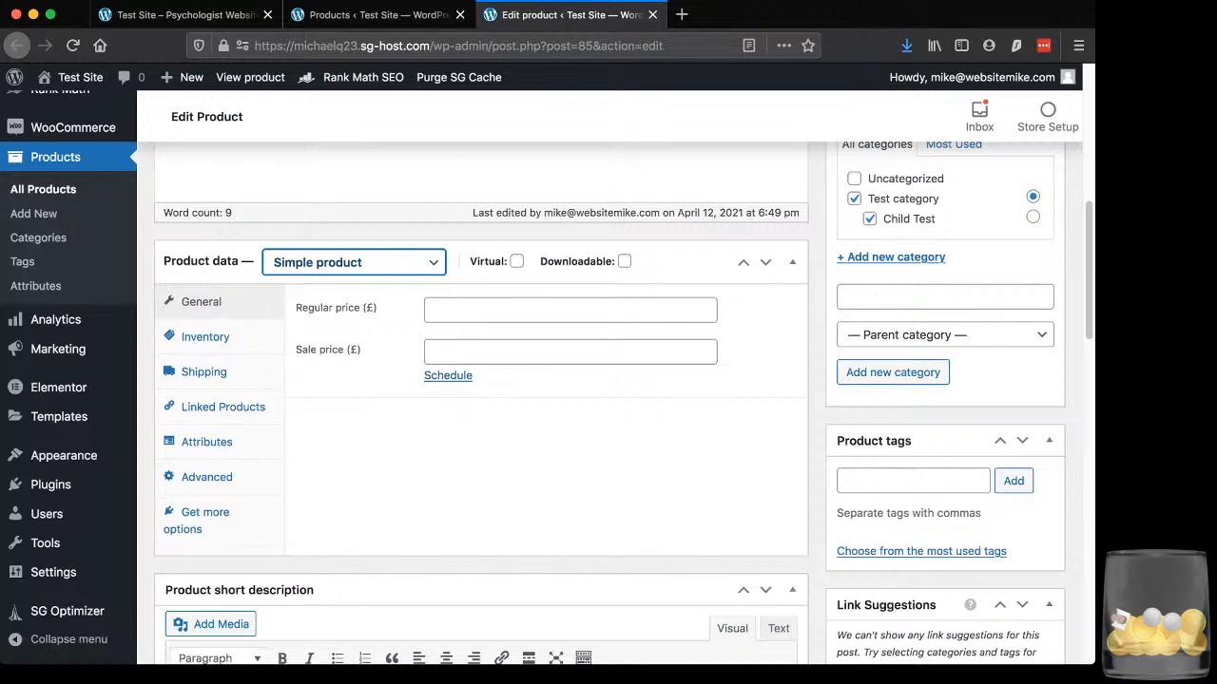
pyautogui.moveTo(506, 261)
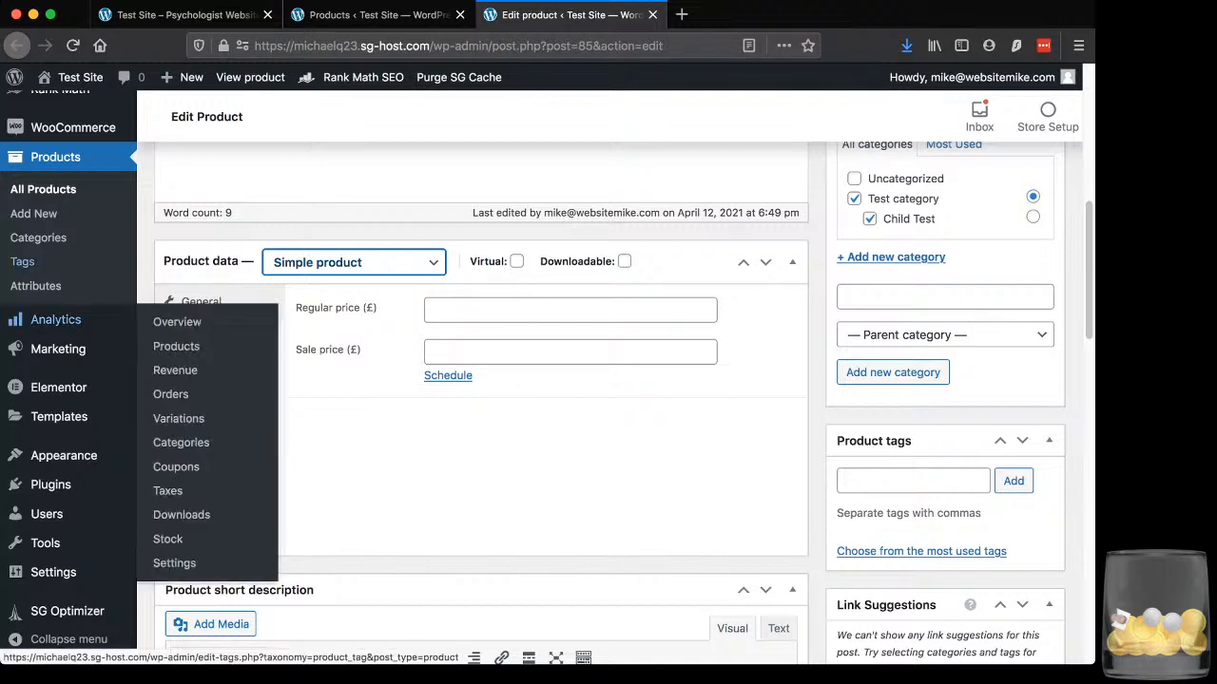
pyautogui.moveTo(74, 128)
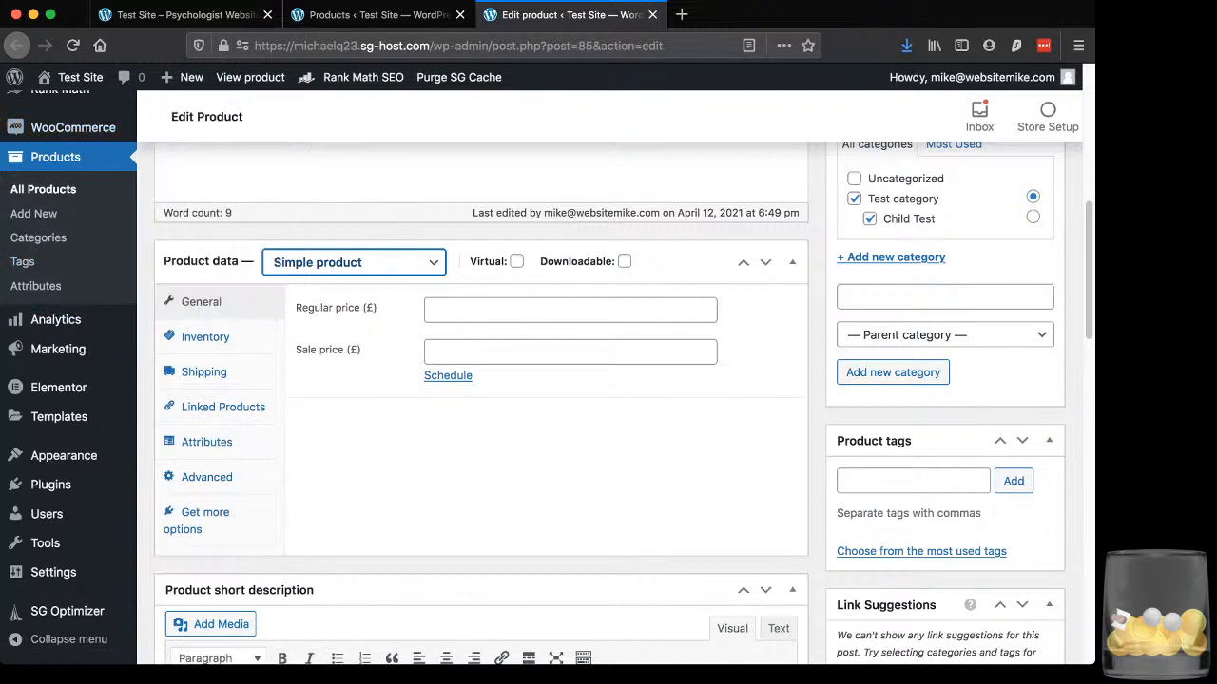
pyautogui.click(516, 262)
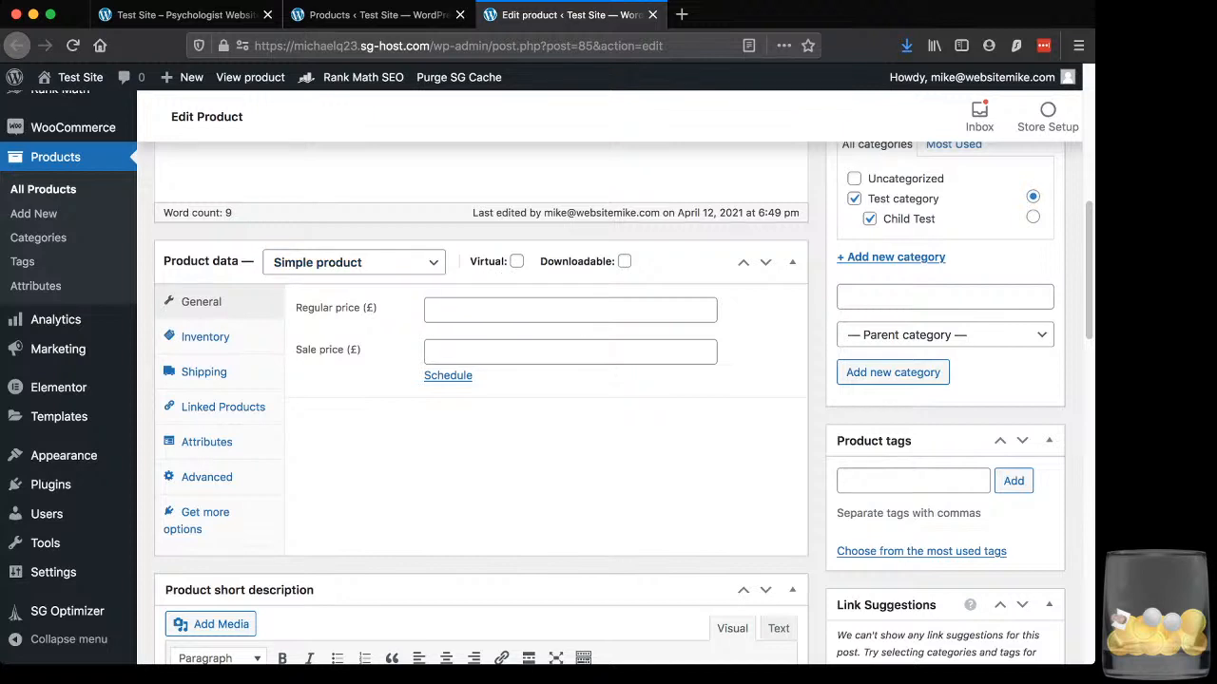
pyautogui.moveTo(591, 261)
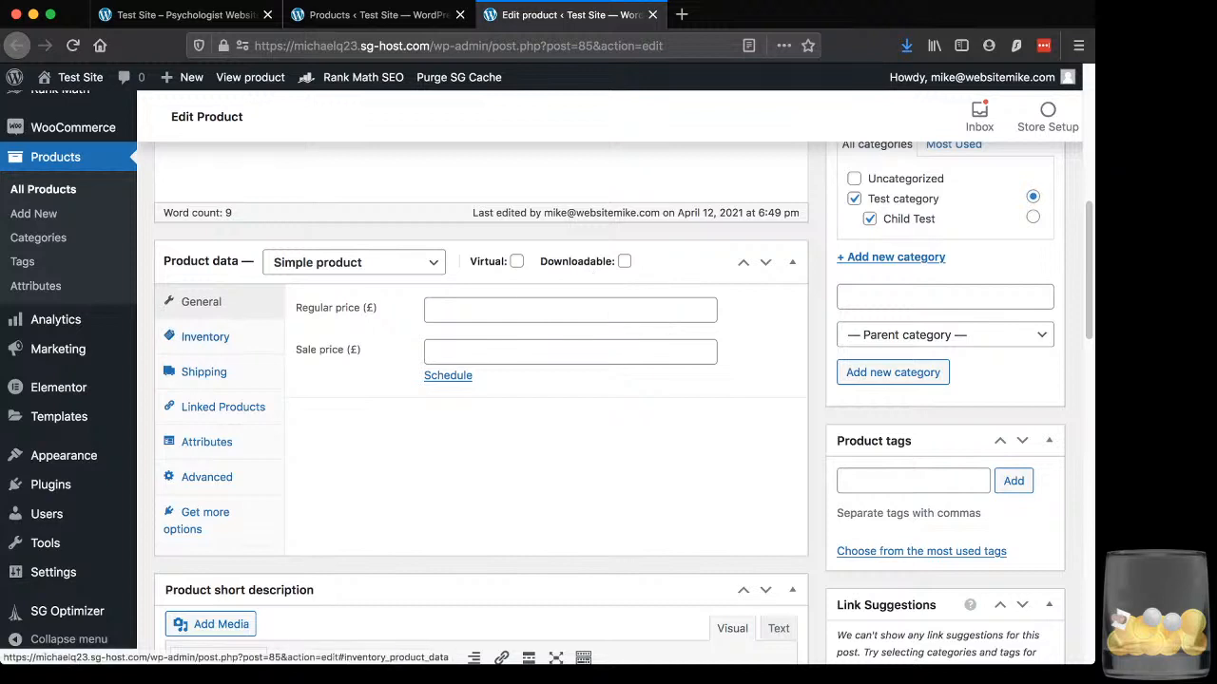
pyautogui.click(206, 337)
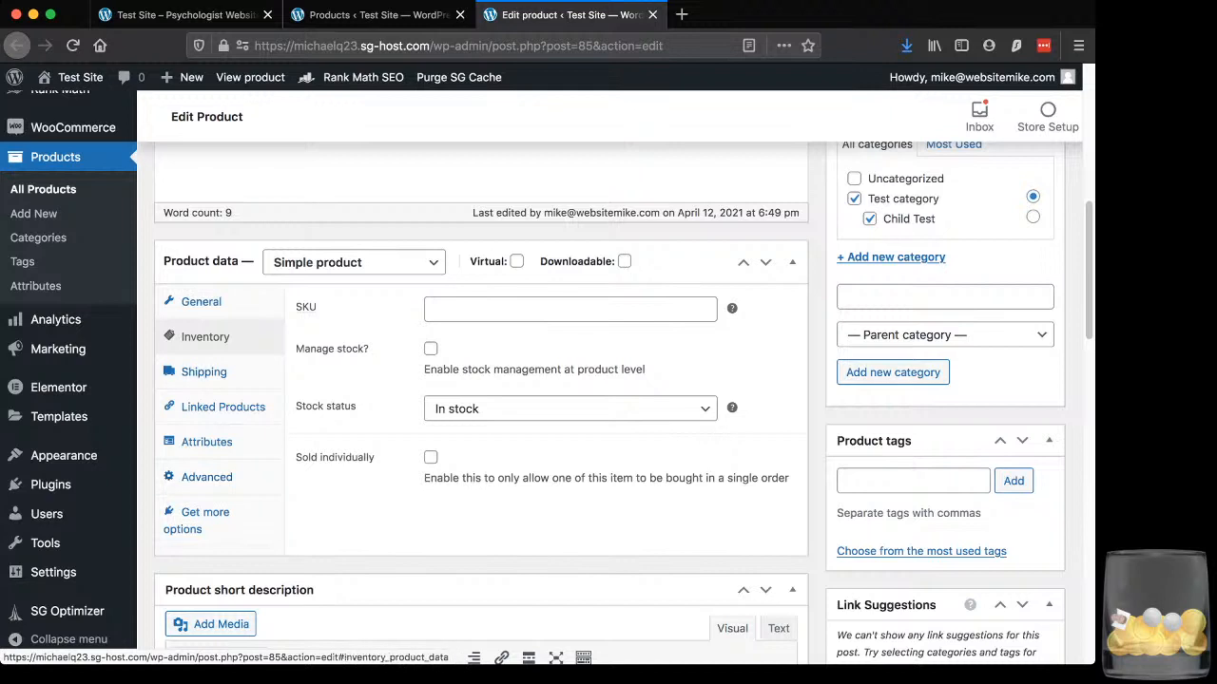
# - Examine the product's short description and its Rank Math SEO section, including the snippet preview, focus keyword, Pillar Content help and Basic SEO checks
pyautogui.scroll(-5, 480, 399)
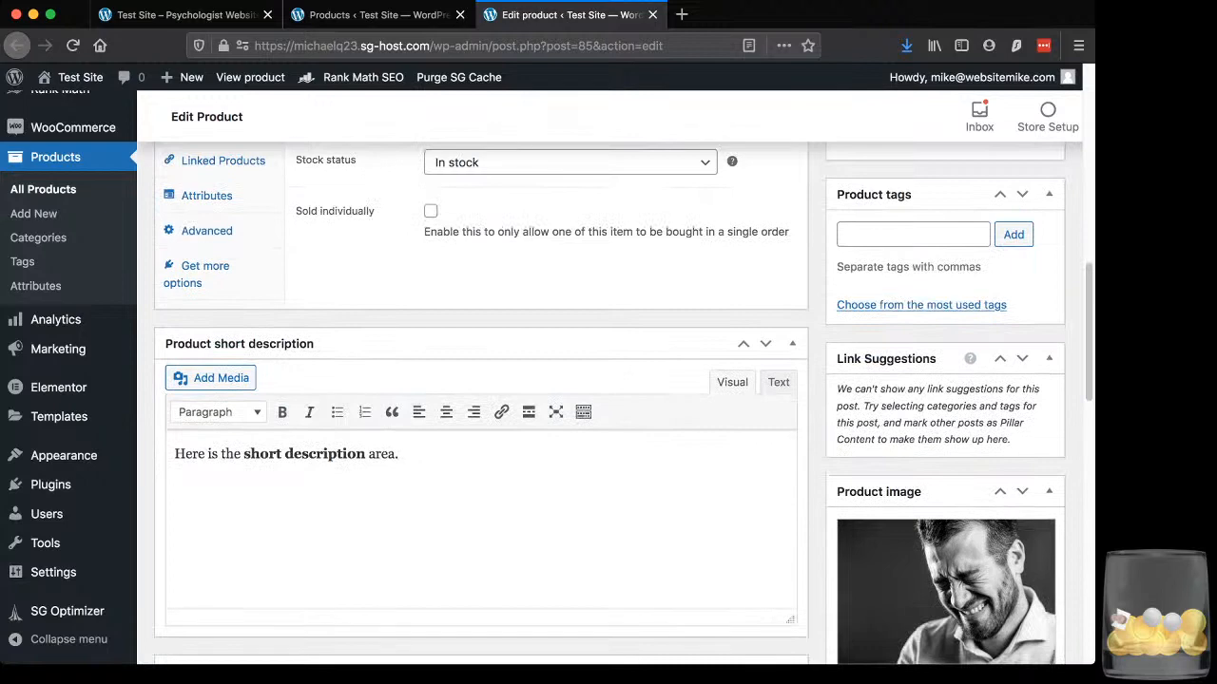
pyautogui.scroll(-4, 480, 400)
pyautogui.scroll(-3, 480, 400)
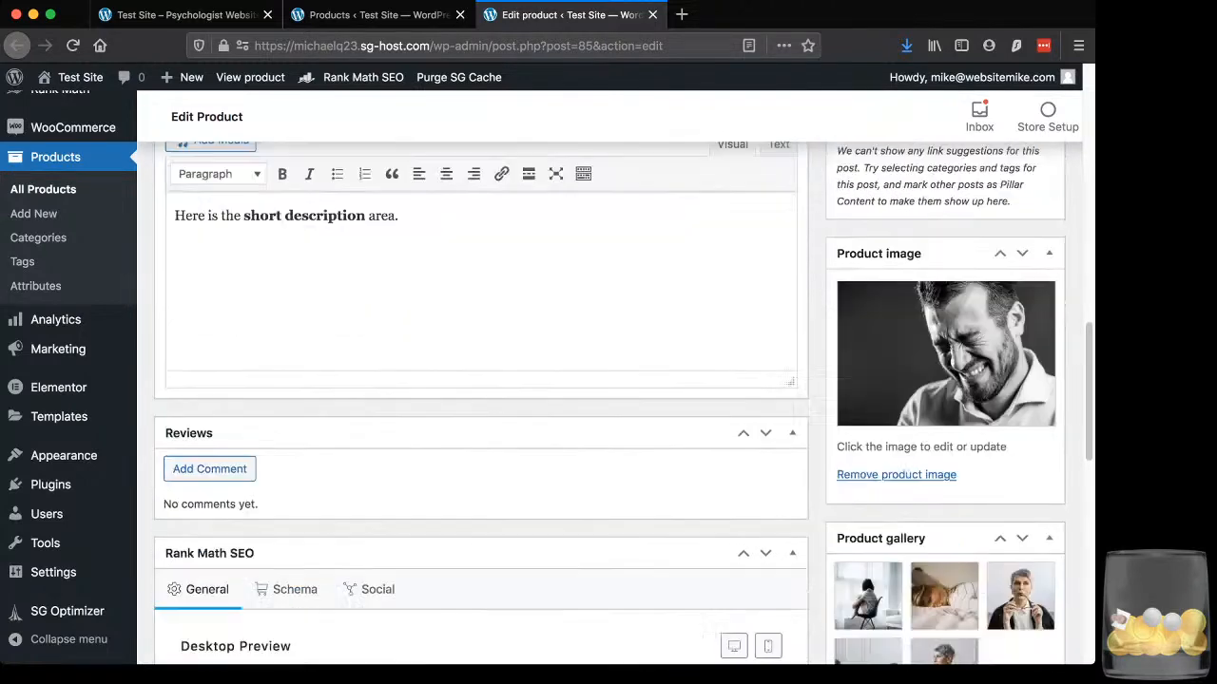
pyautogui.scroll(-7, 480, 400)
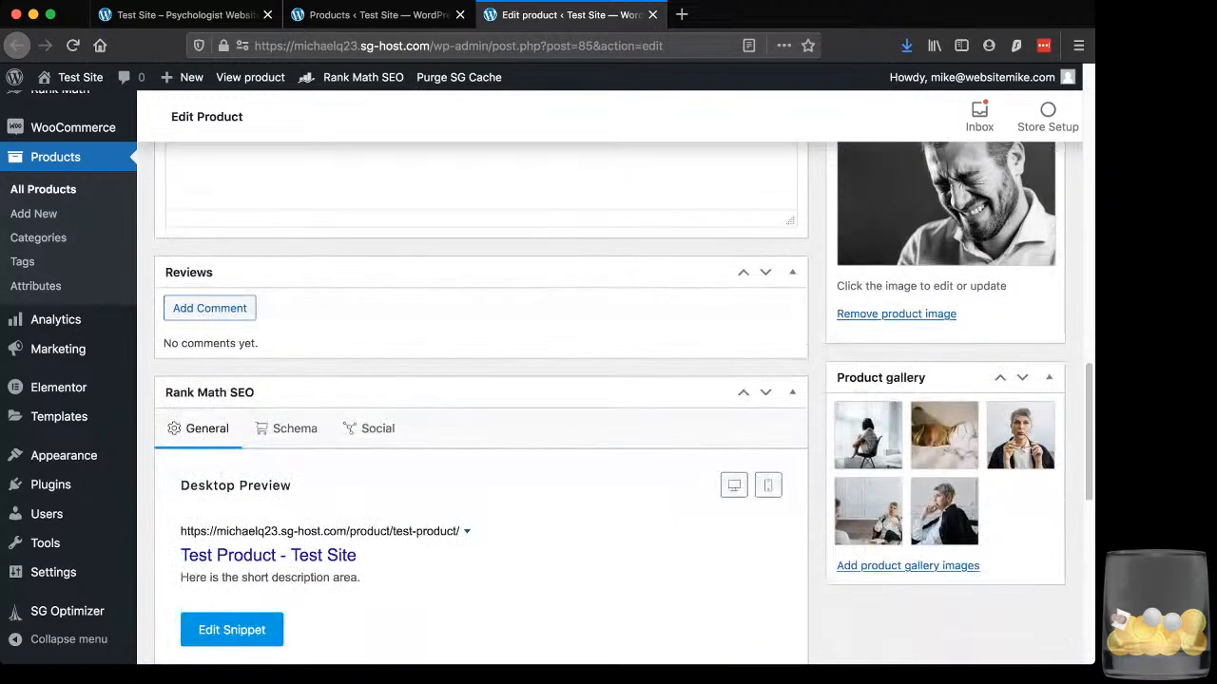
pyautogui.scroll(1, 480, 399)
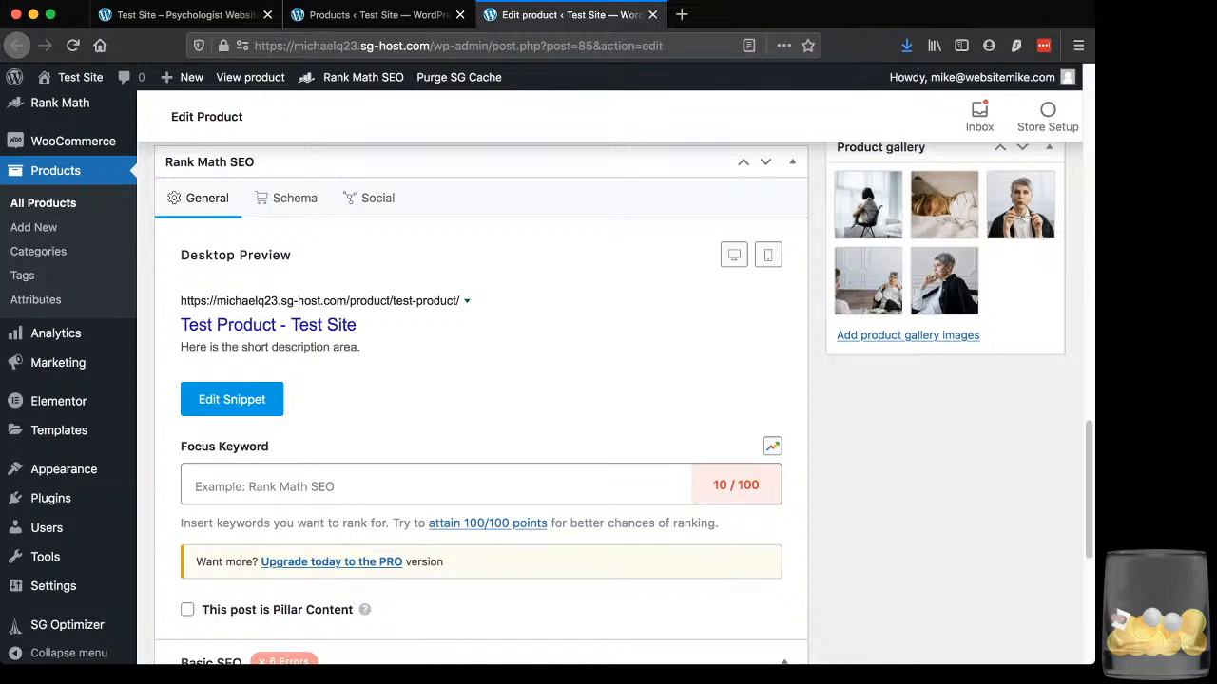
pyautogui.scroll(-2, 547, 381)
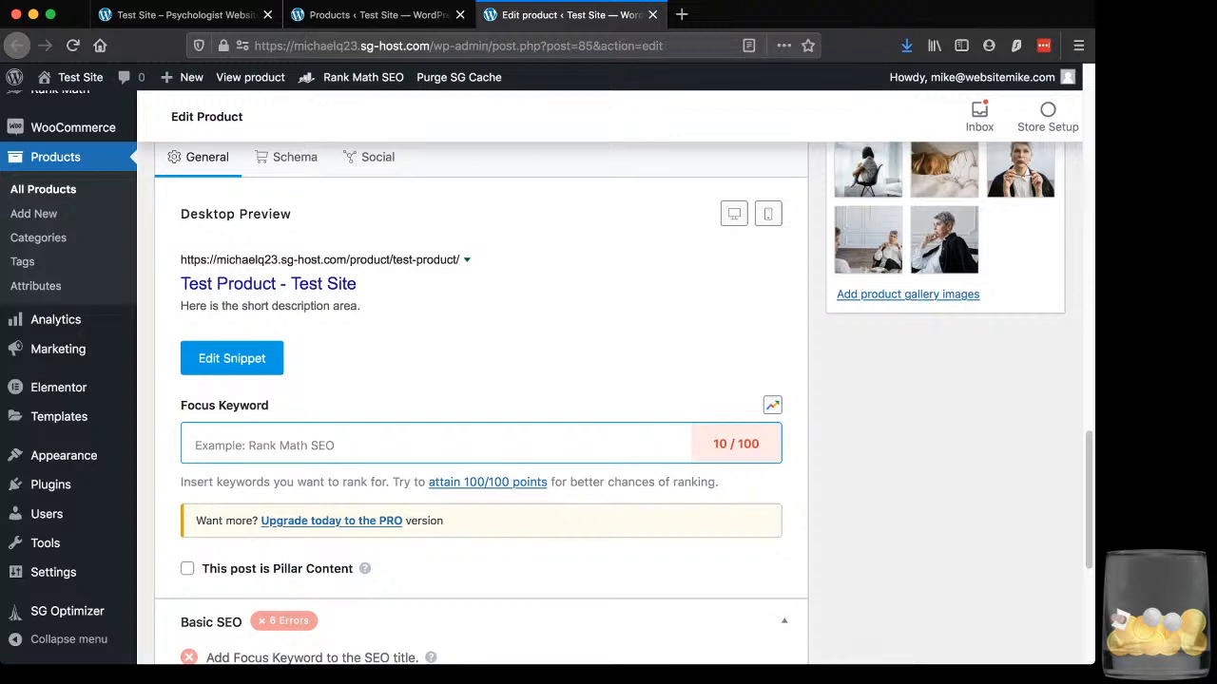
pyautogui.scroll(-3, 331, 424)
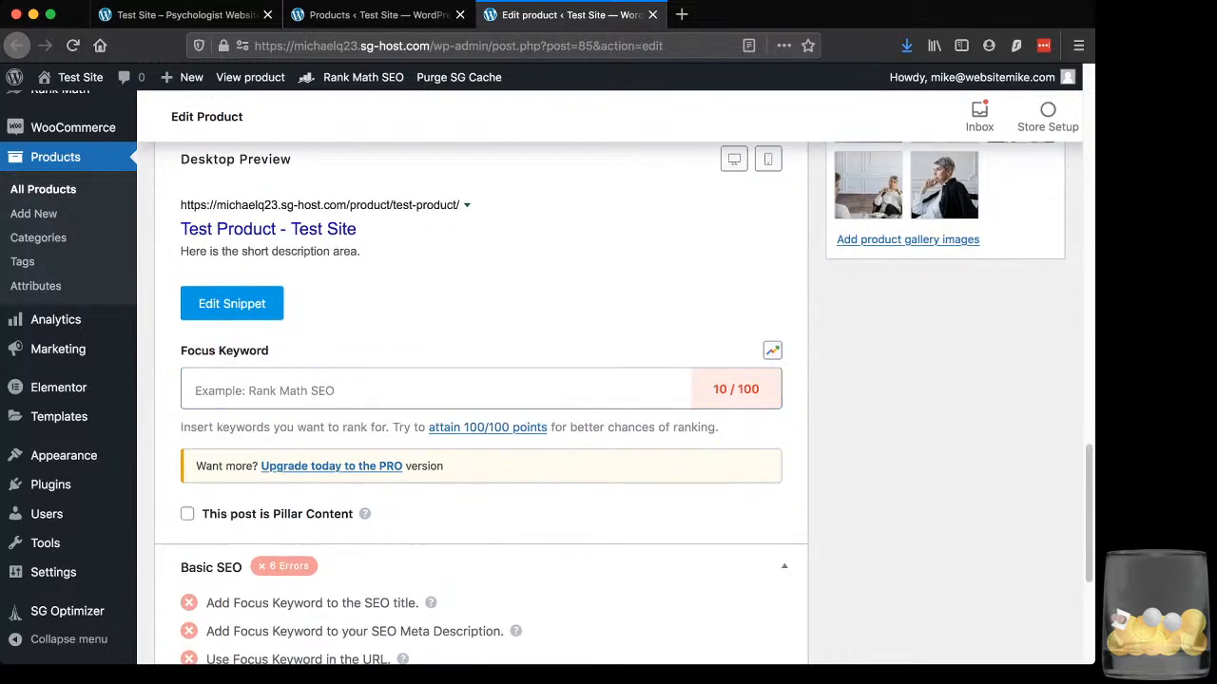
pyautogui.scroll(-1, 332, 424)
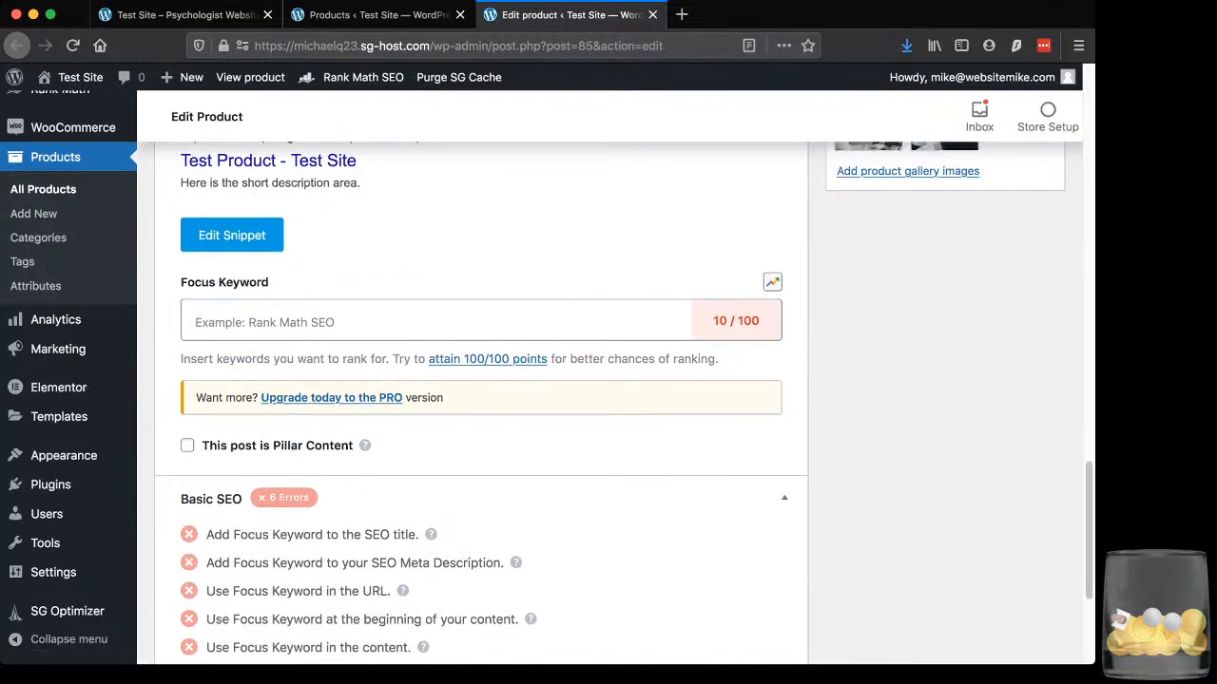
pyautogui.moveTo(364, 445)
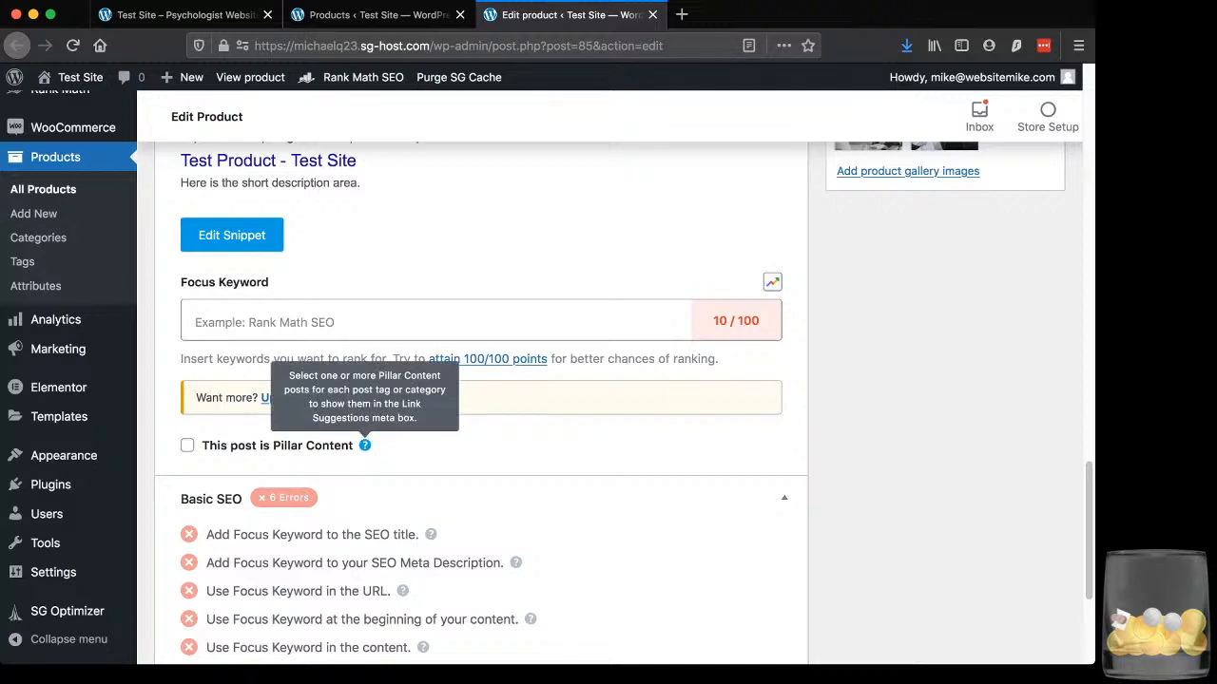
pyautogui.scroll(-5, 364, 445)
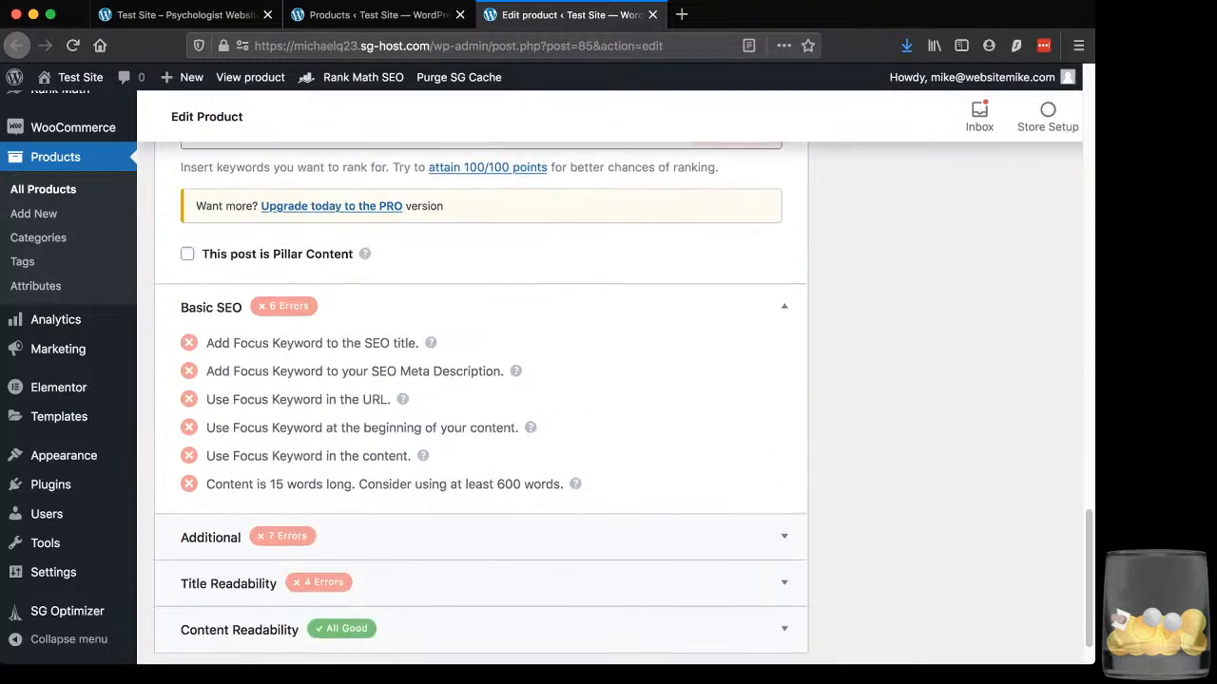
pyautogui.scroll(-2, 480, 399)
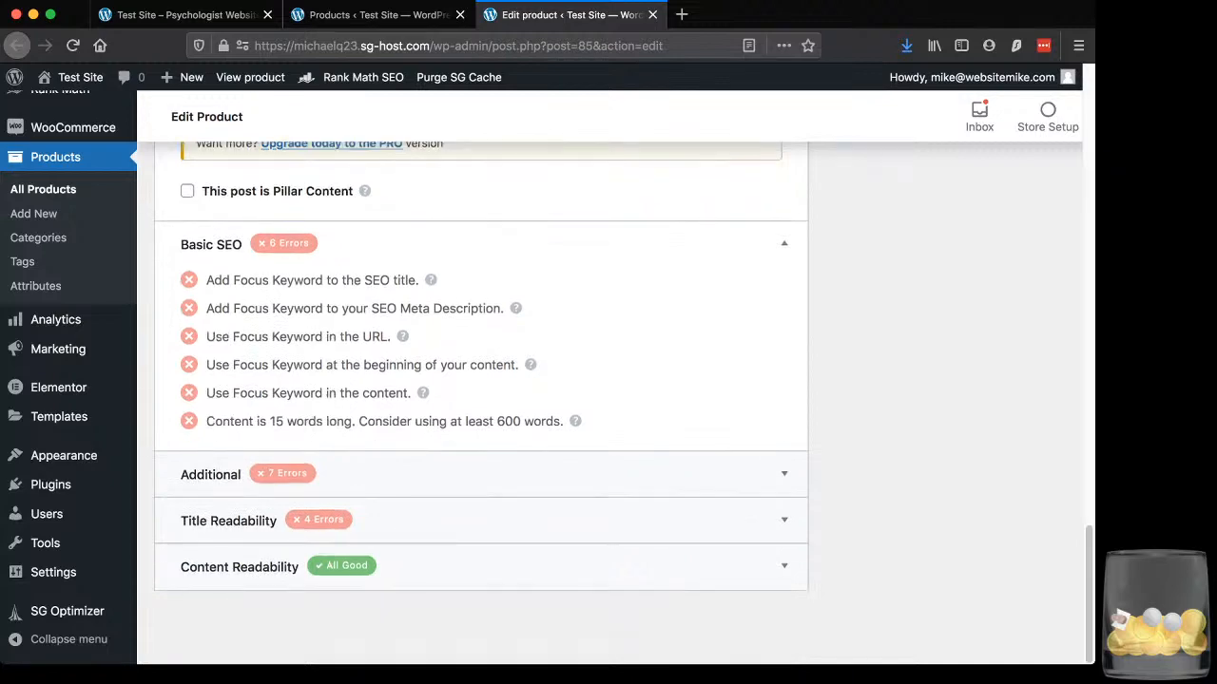
# - Look over the product image and product gallery of Test Product
pyautogui.scroll(10, 480, 380)
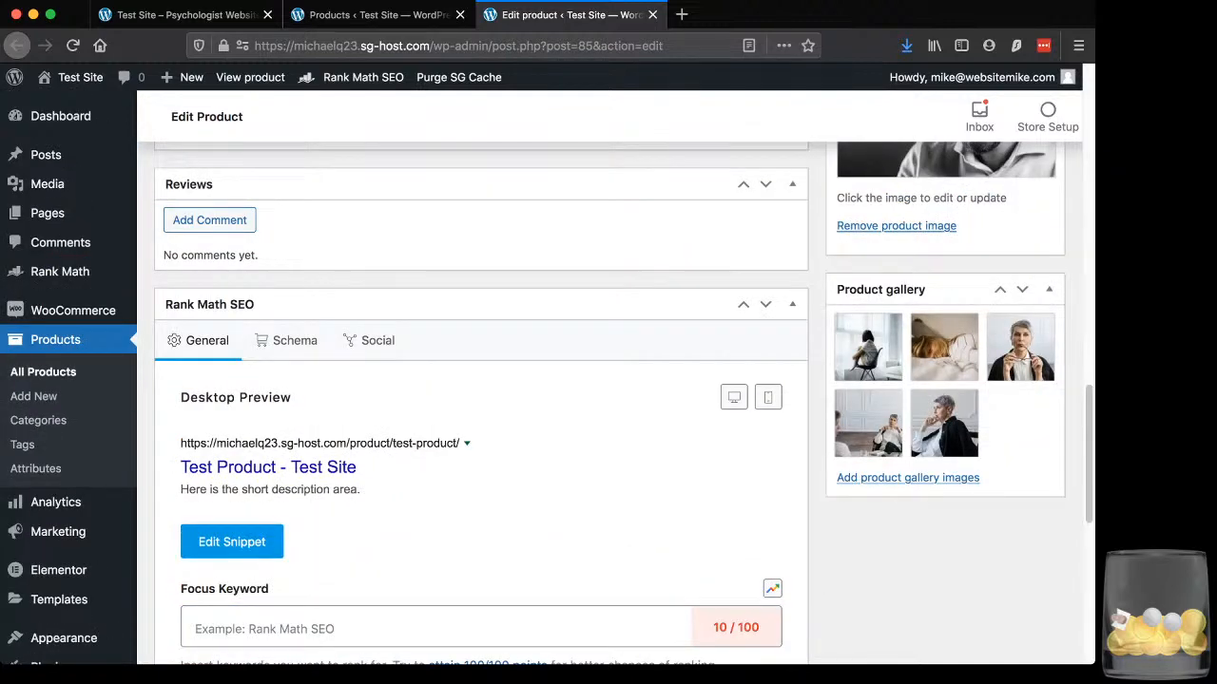
pyautogui.scroll(3, 868, 476)
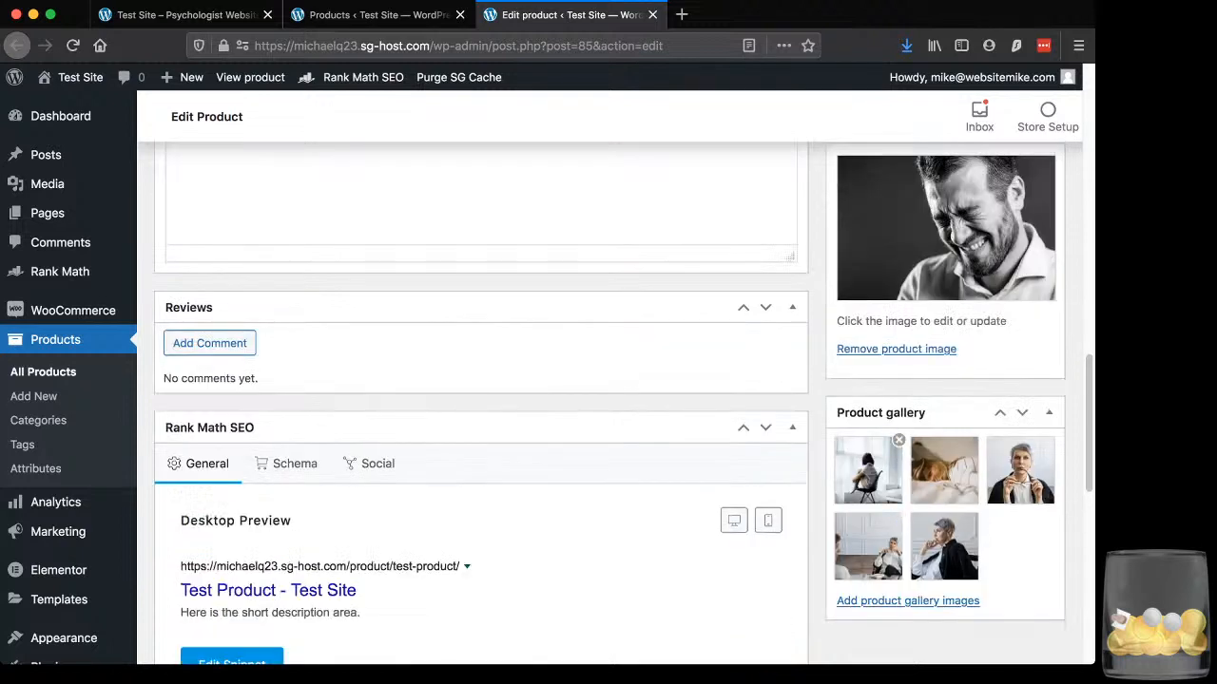
pyautogui.scroll(1, 898, 454)
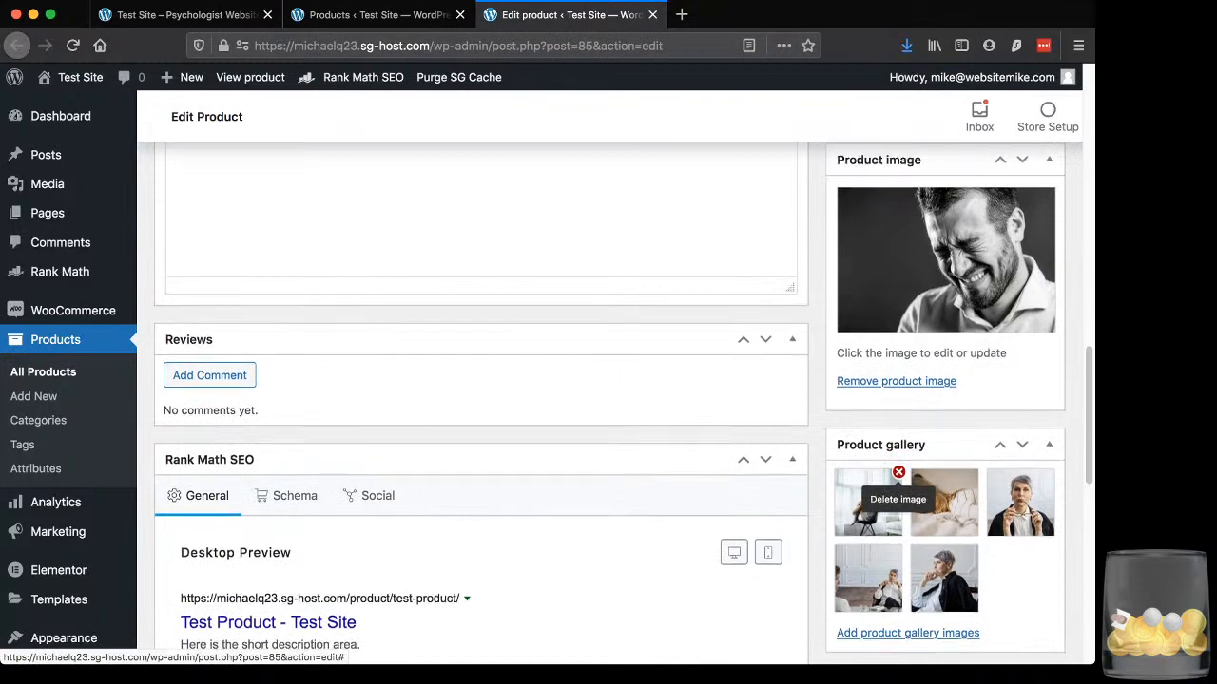
pyautogui.scroll(3, 899, 454)
pyautogui.scroll(-1, 898, 455)
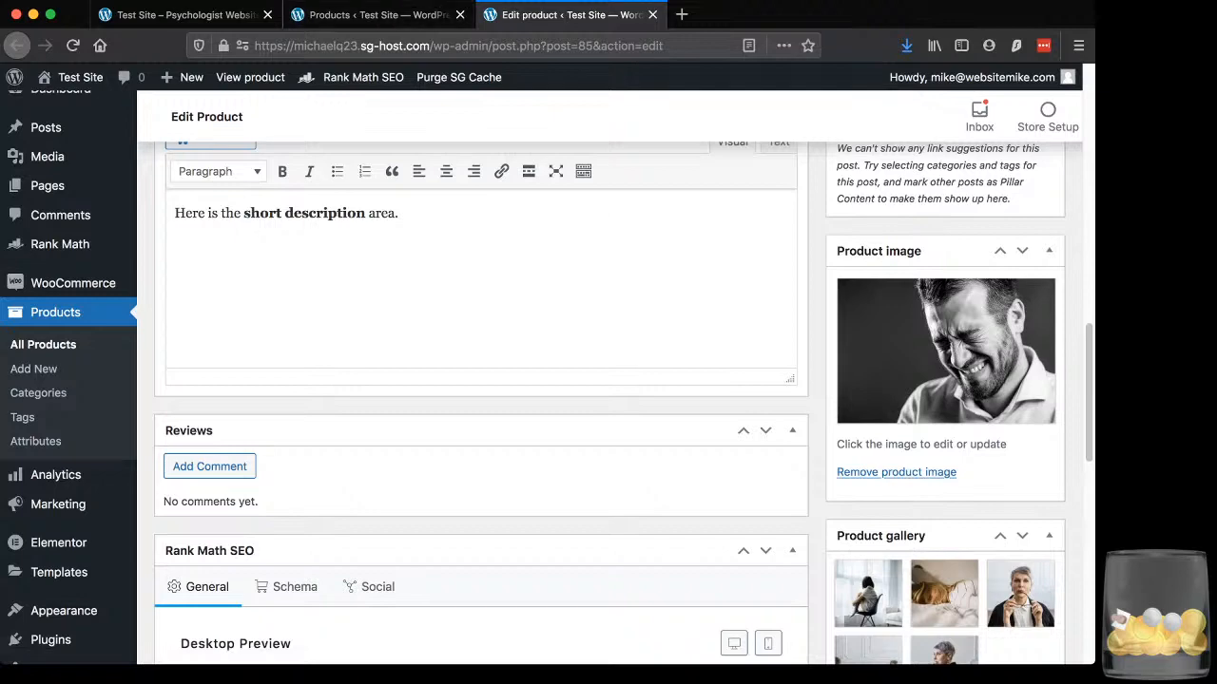
# - Open Test Product's permalink in a new browser tab and show the gallery photo of the person lying on the bed
pyautogui.scroll(5, 609, 380)
pyautogui.scroll(10, 609, 380)
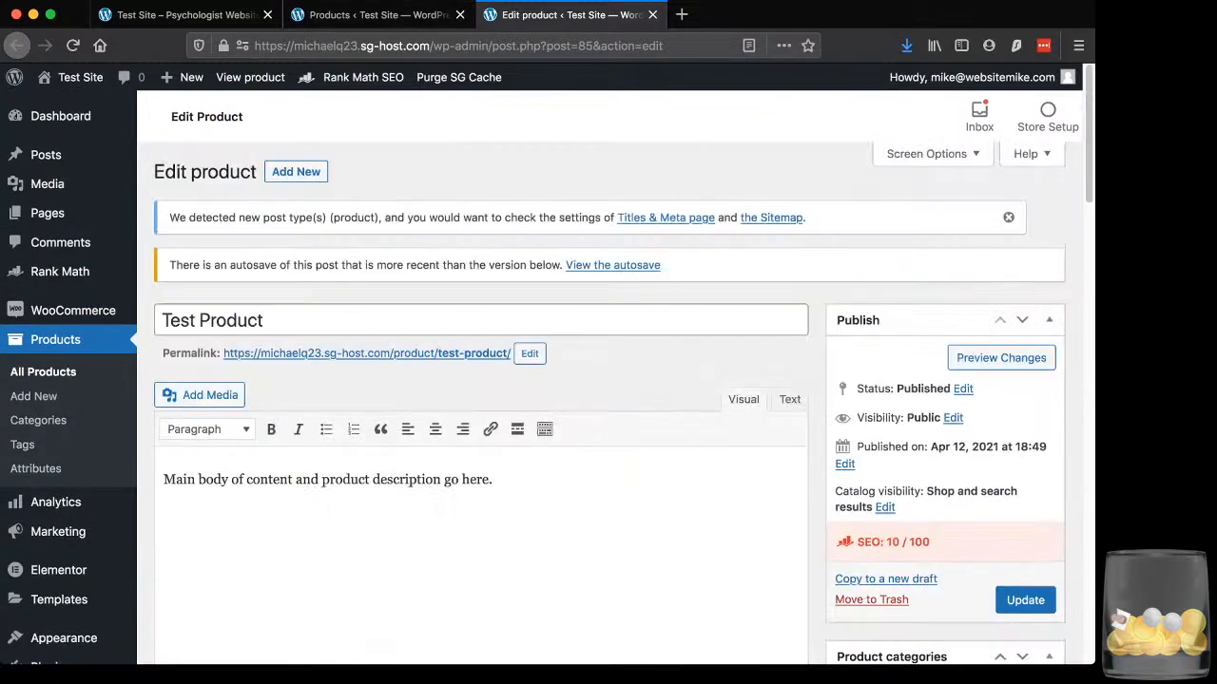
pyautogui.rightClick(367, 354)
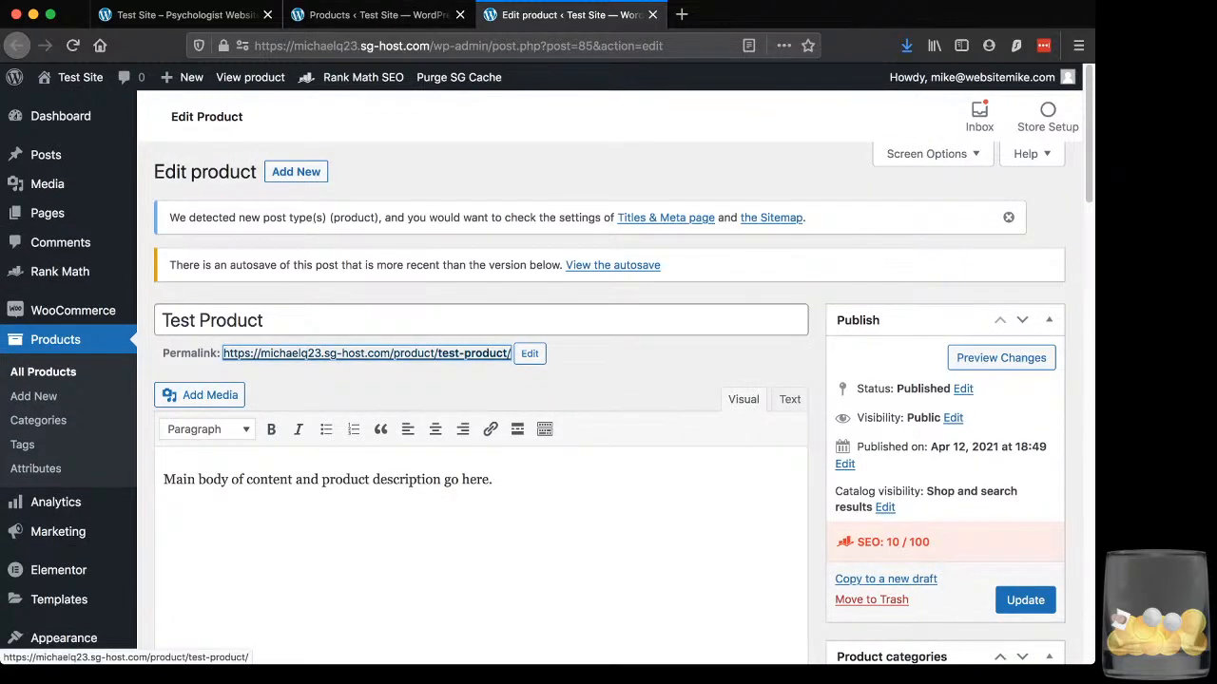
pyautogui.click(409, 364)
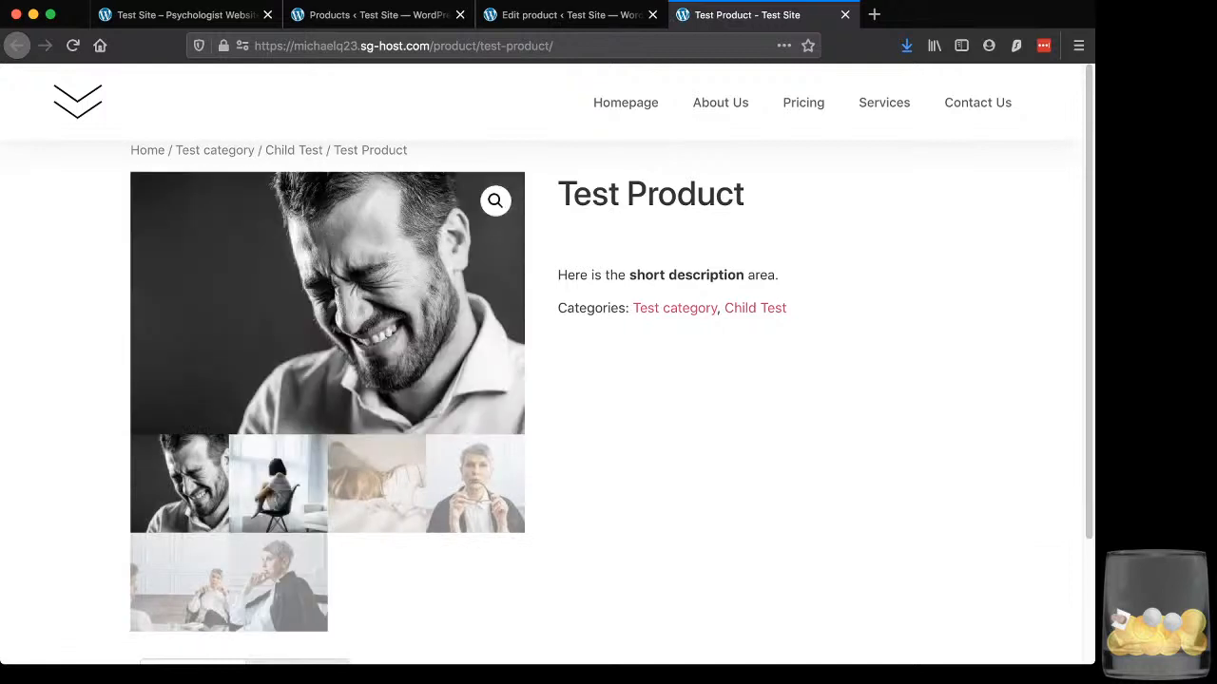
pyautogui.click(377, 485)
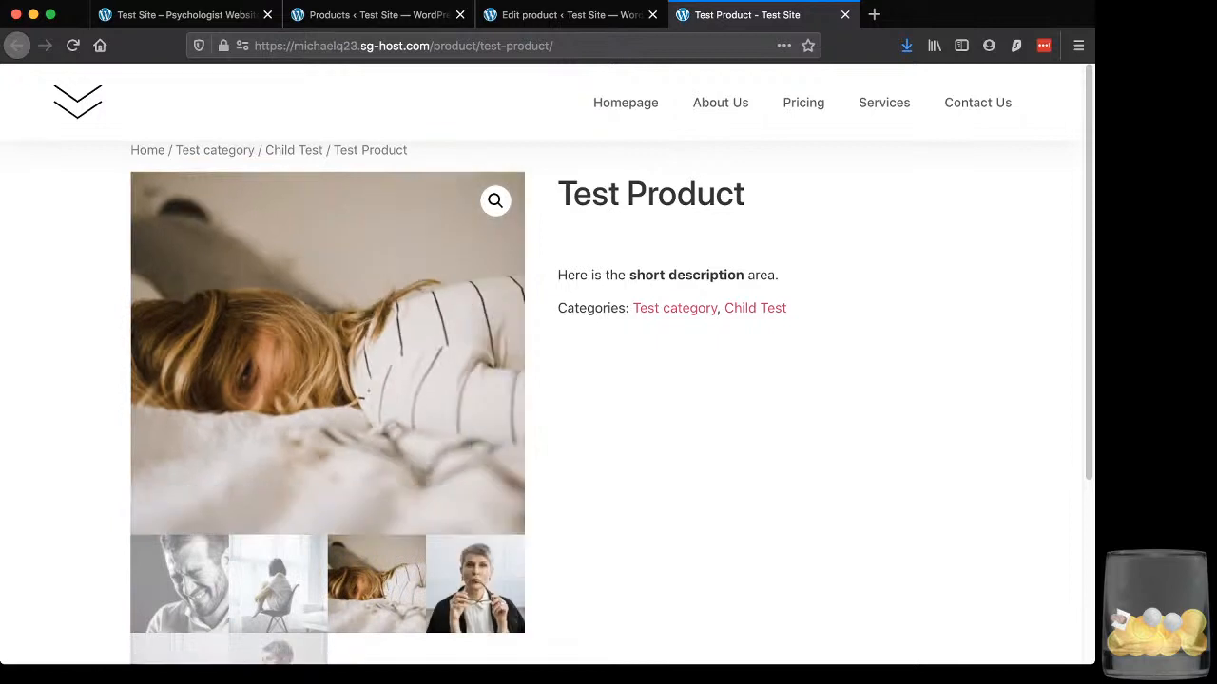
# - Show the portrait and seated-conversation photos in Test Product's gallery and look over its description section on the live page
pyautogui.click(473, 572)
pyautogui.scroll(-2, 608, 361)
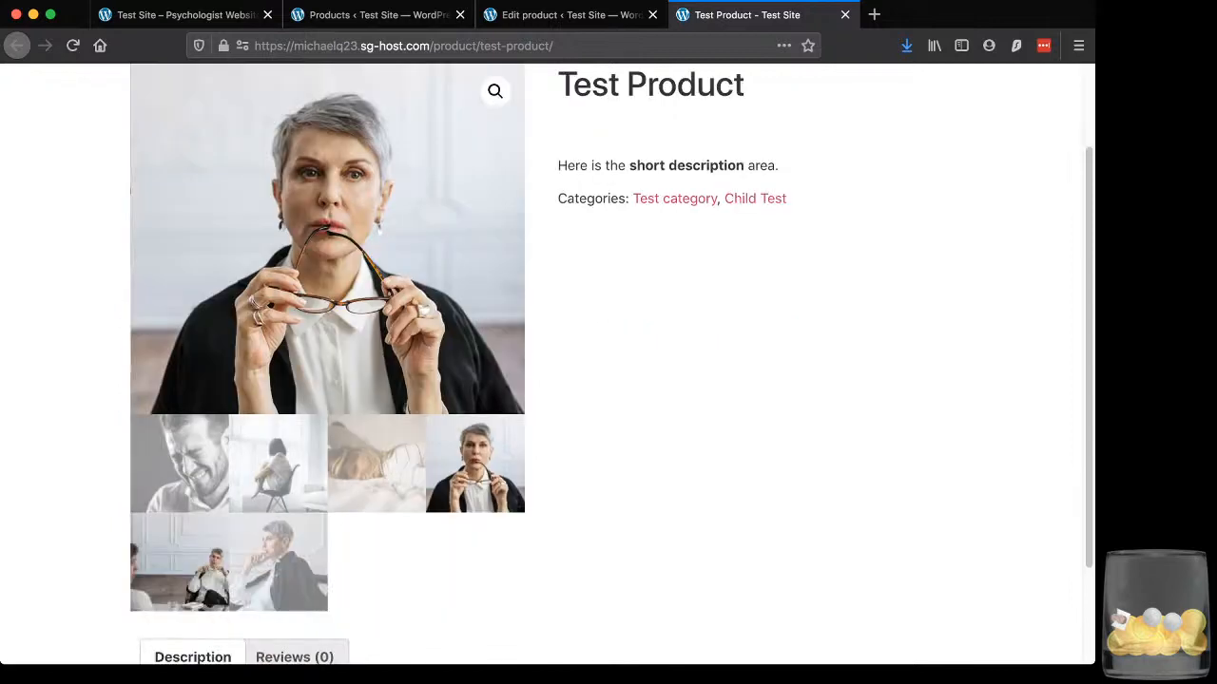
pyautogui.click(181, 563)
pyautogui.scroll(1, 181, 563)
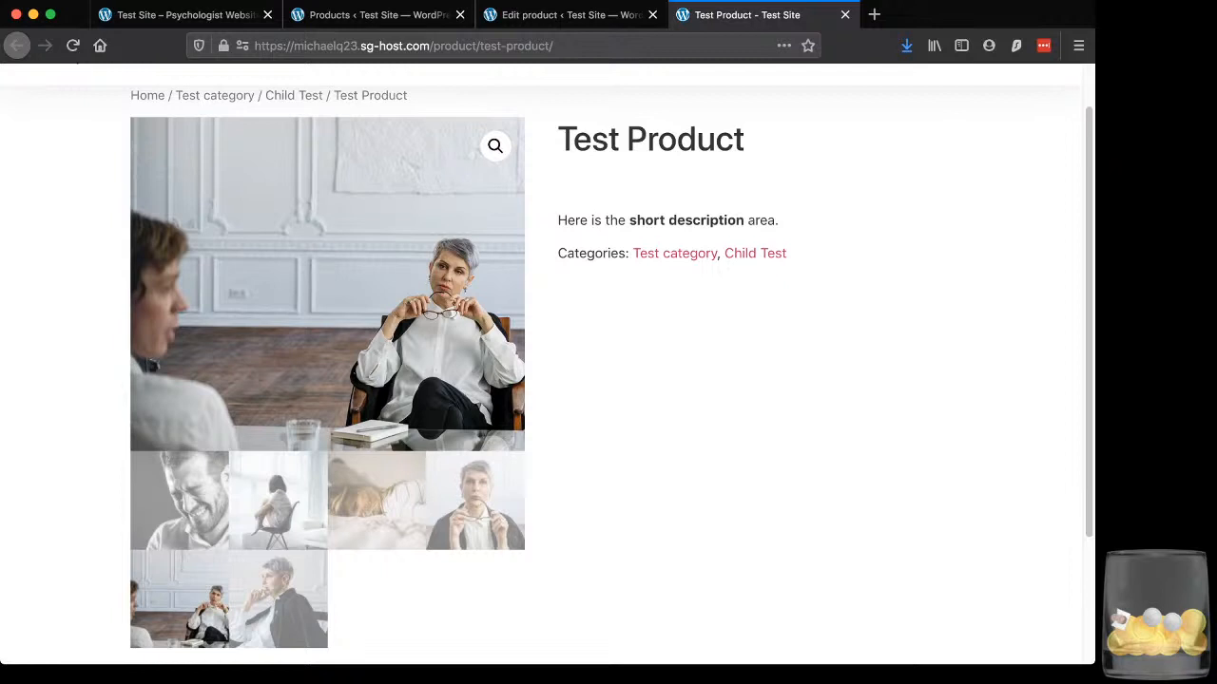
pyautogui.scroll(-3, 608, 362)
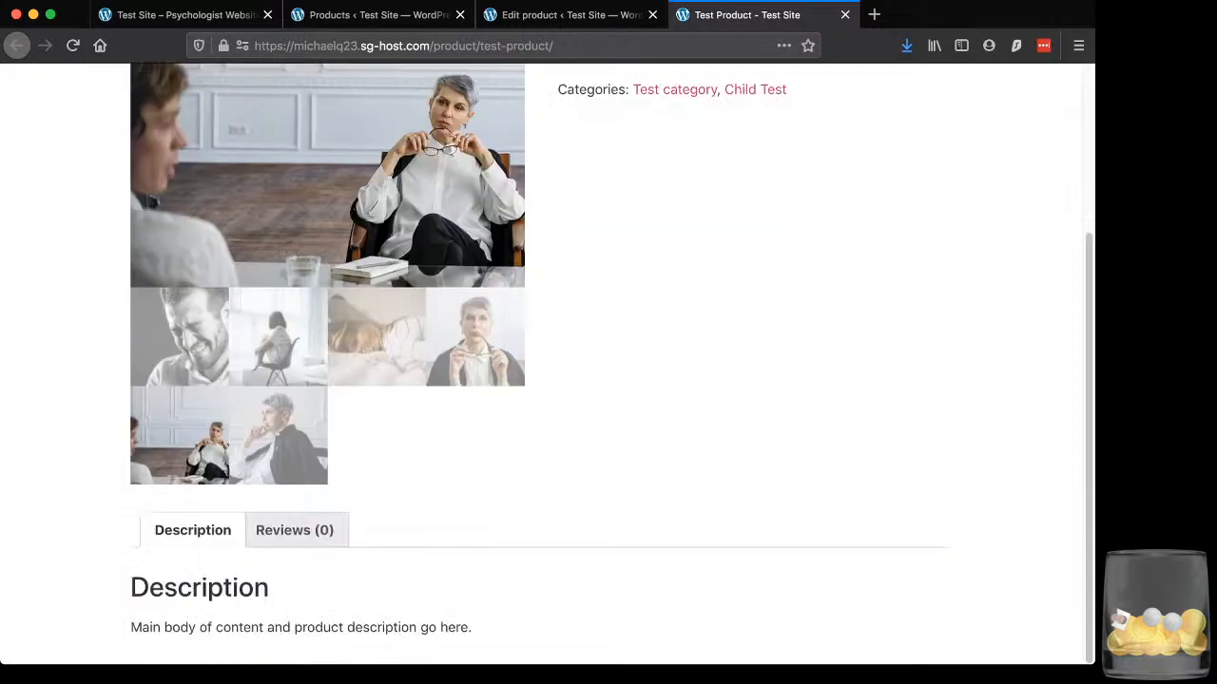
pyautogui.scroll(4, 609, 361)
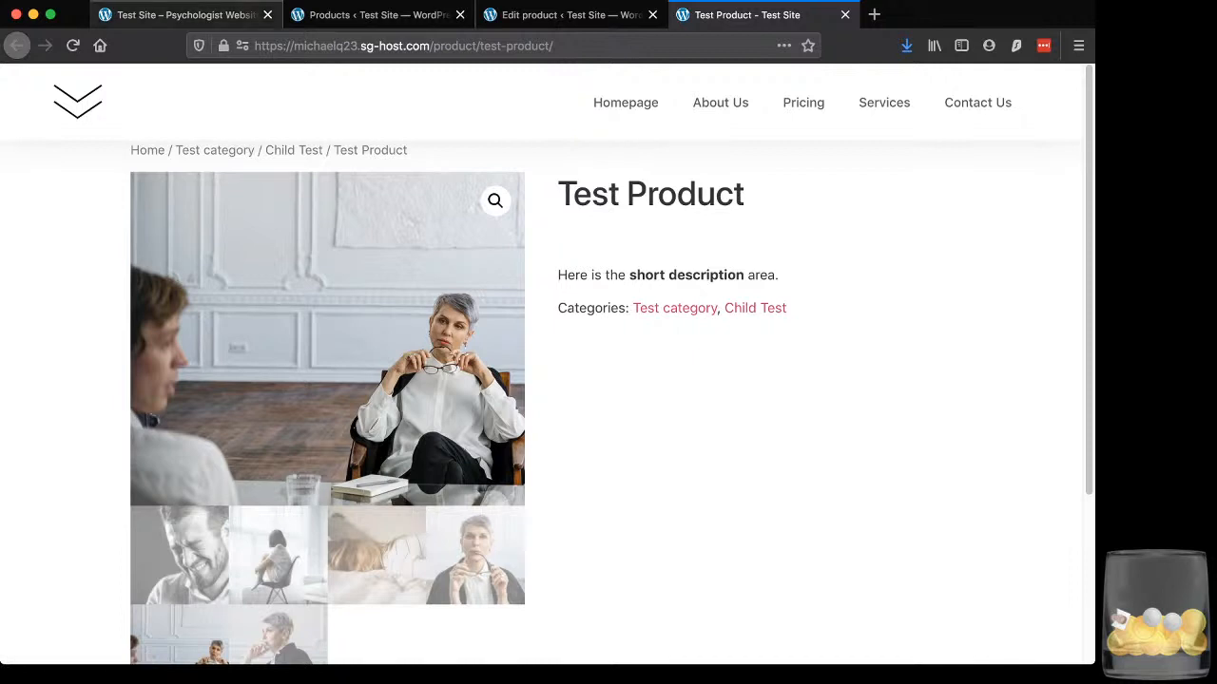
# - Enable Cash on delivery in the WooCommerce payment settings and save the changes
pyautogui.click(181, 14)
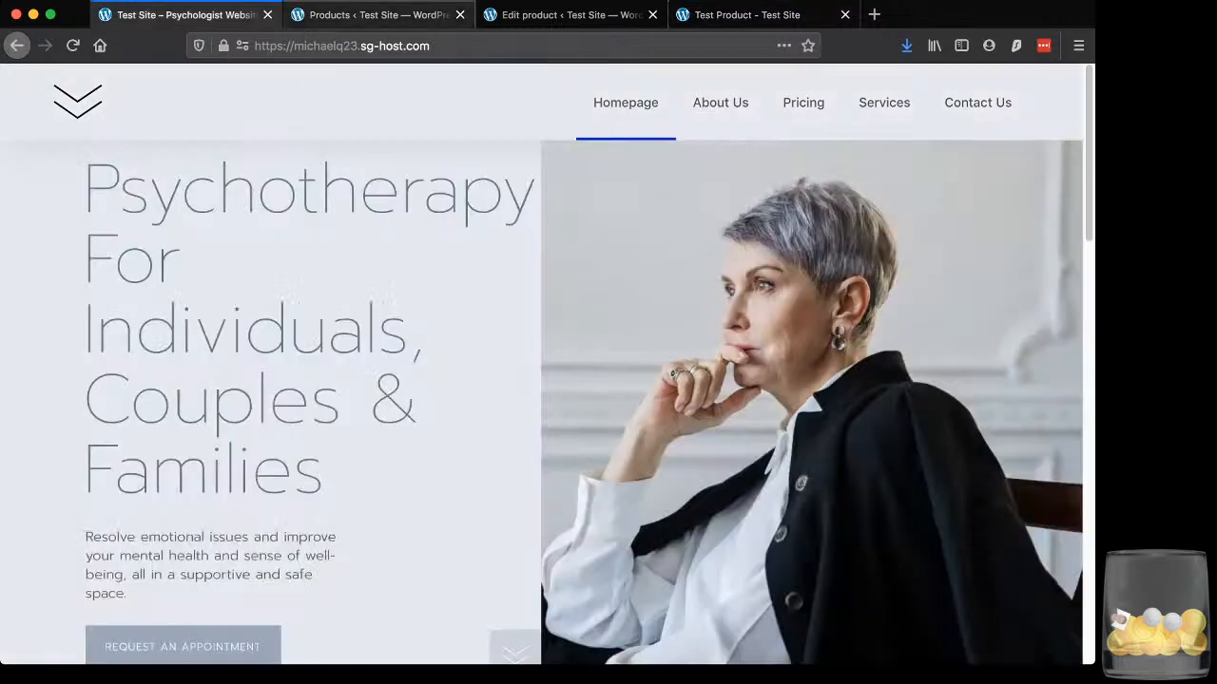
pyautogui.click(378, 14)
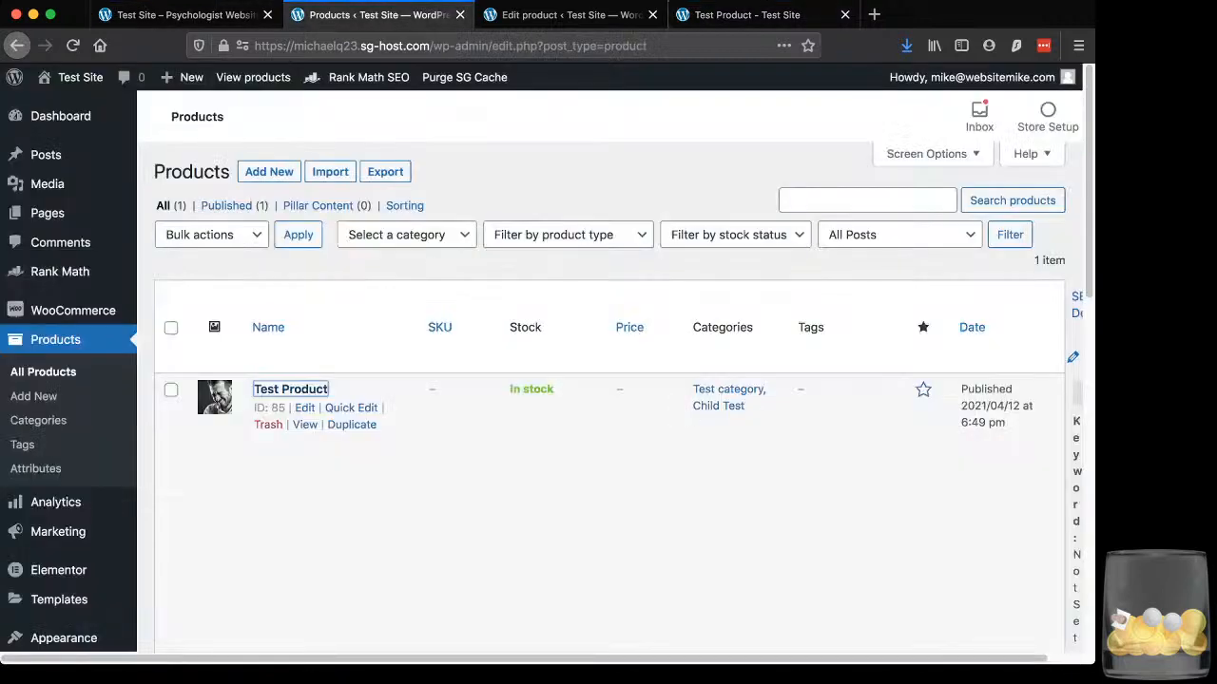
pyautogui.moveTo(73, 310)
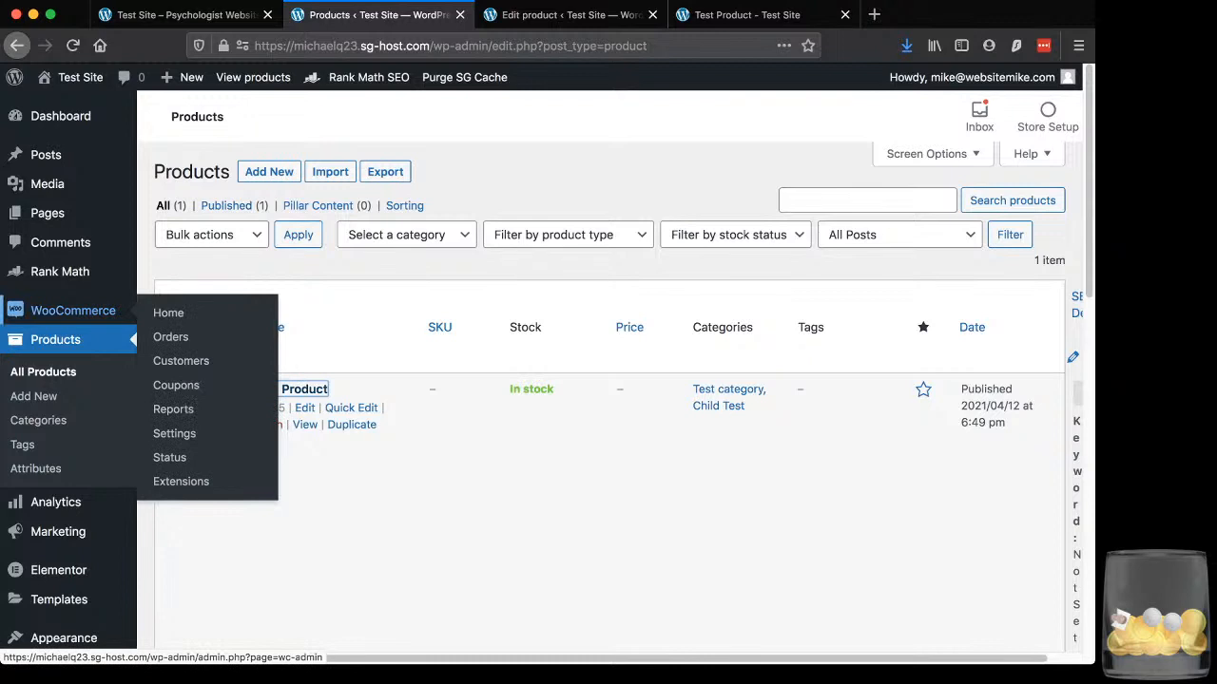
pyautogui.click(174, 434)
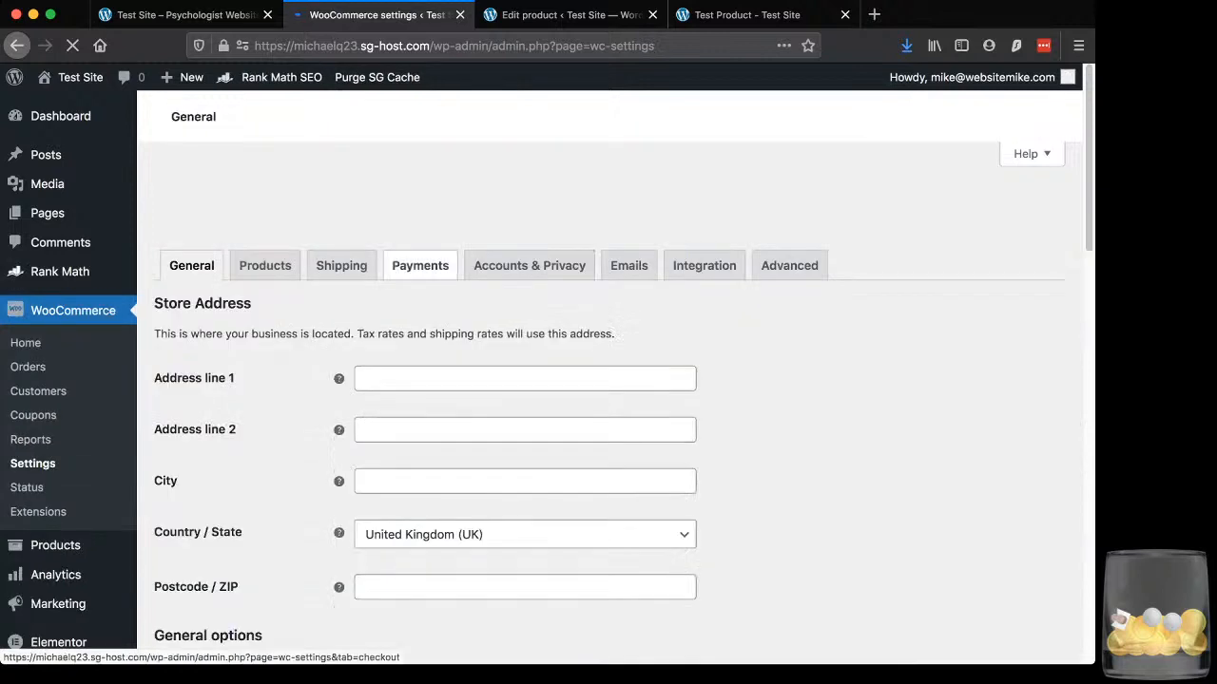
pyautogui.click(420, 270)
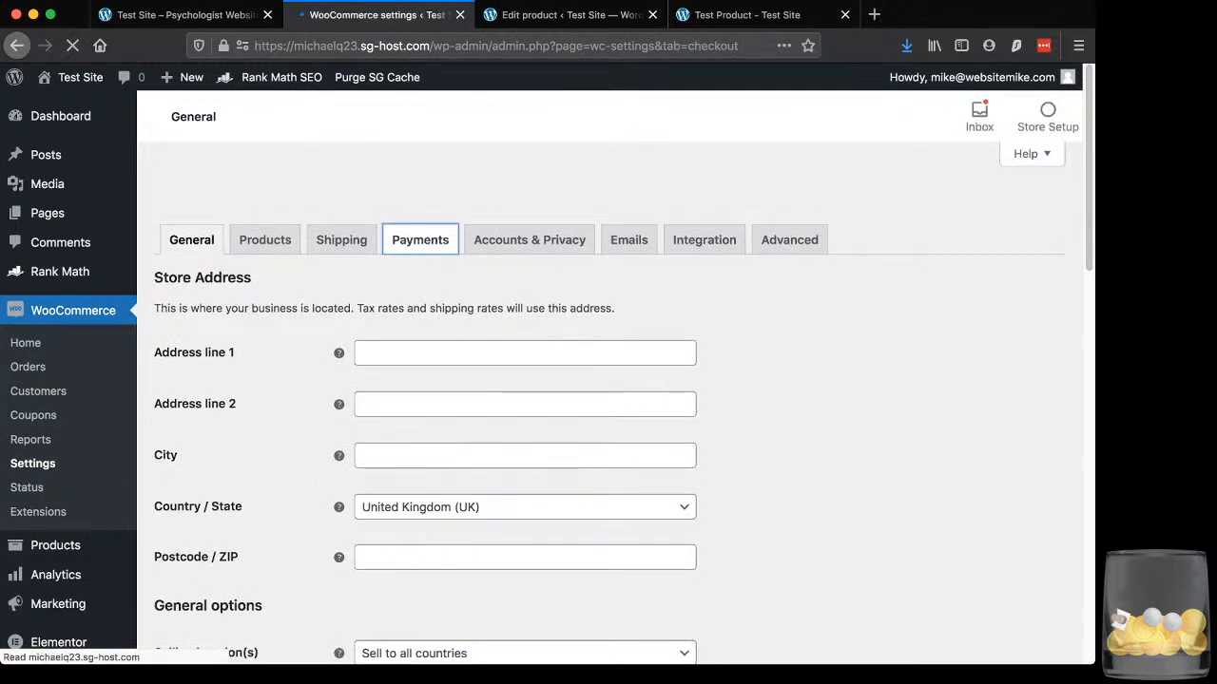
pyautogui.scroll(-5, 608, 381)
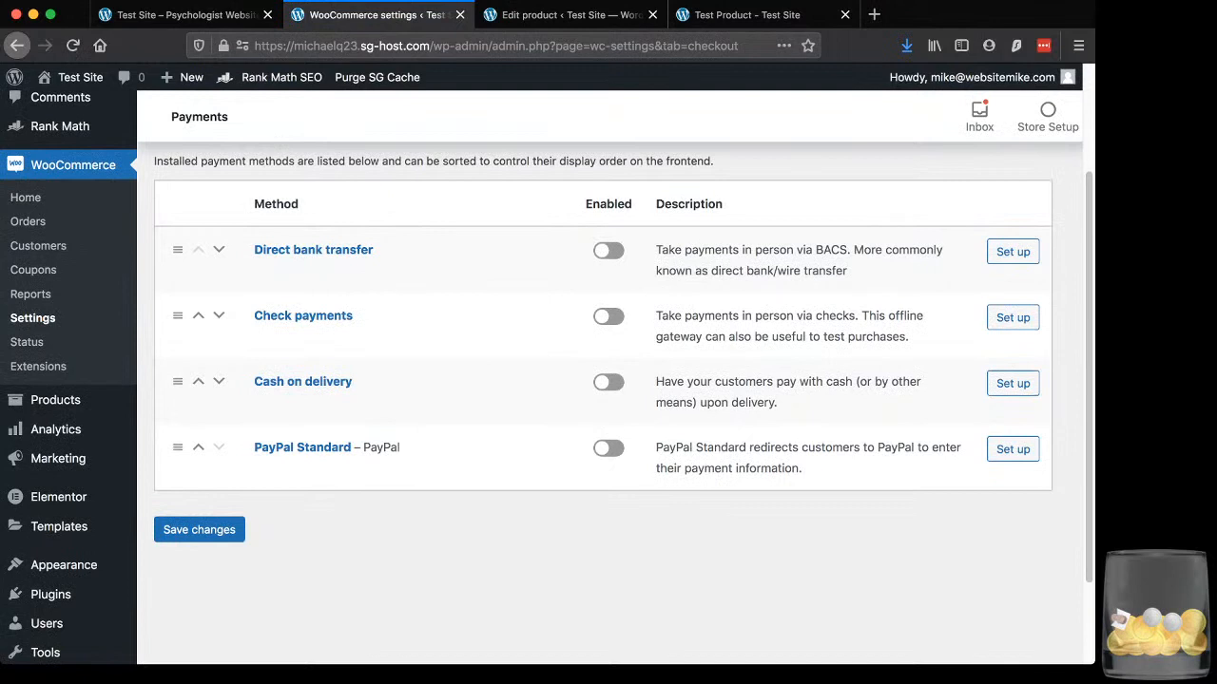
pyautogui.click(608, 382)
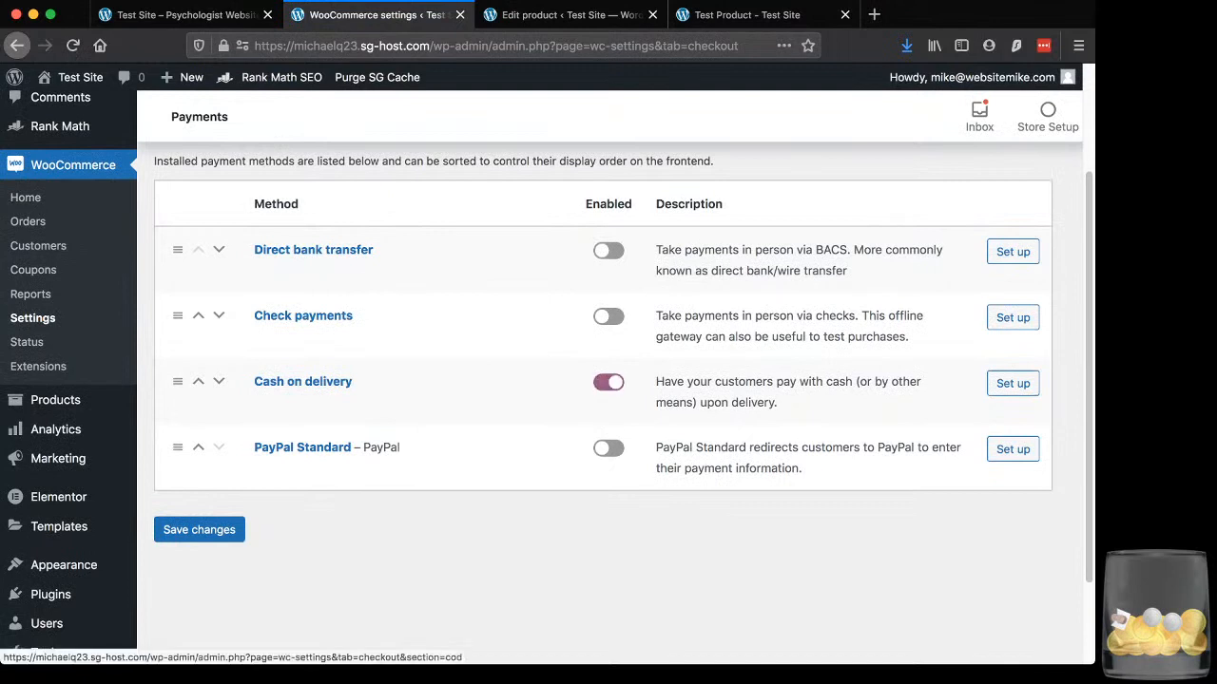
pyautogui.click(199, 530)
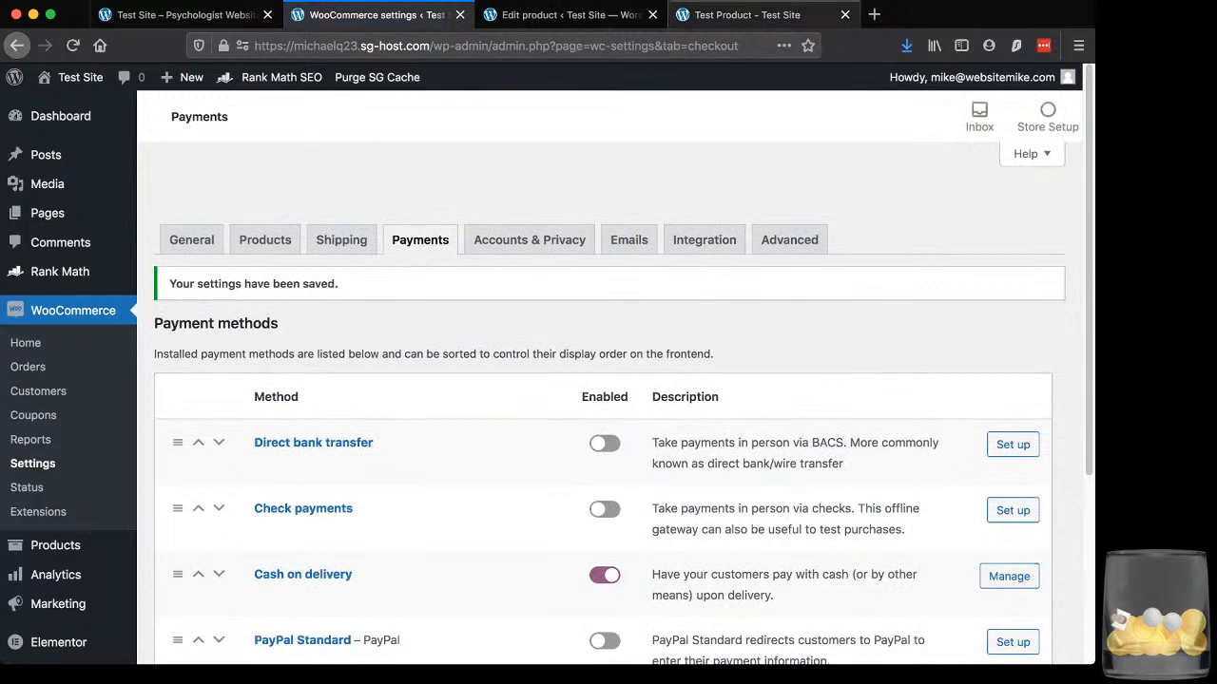
# - Reload the live Test Product page and check how the product is displayed
pyautogui.click(748, 14)
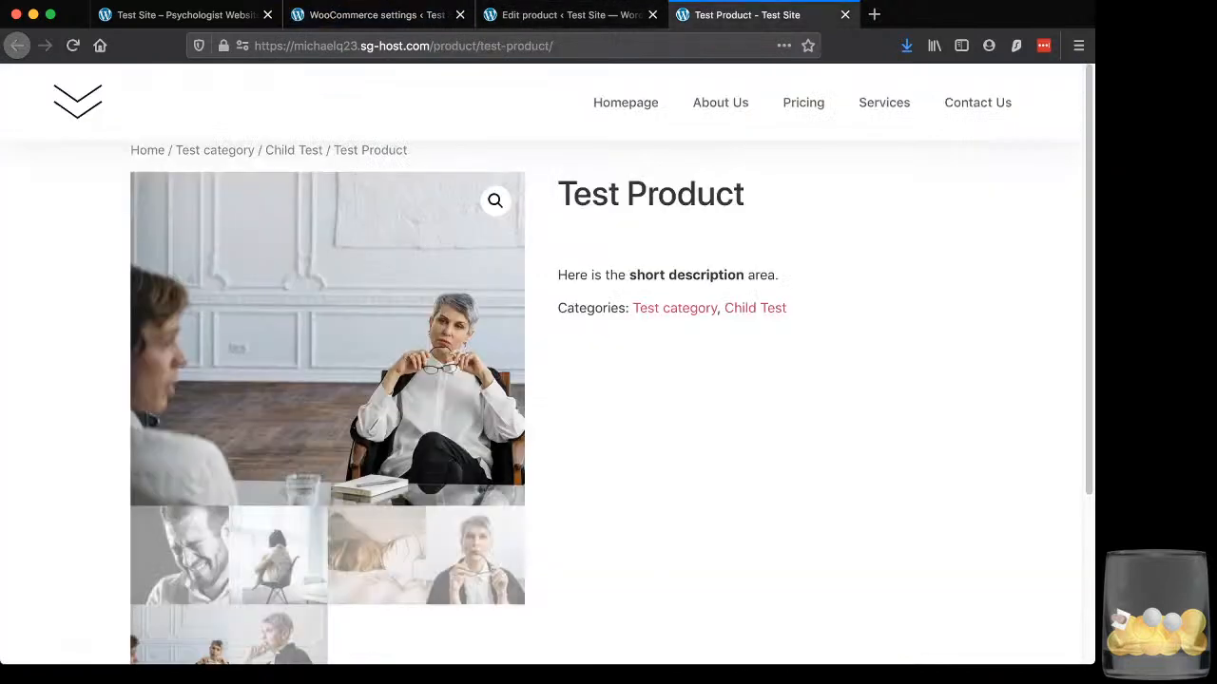
pyautogui.scroll(-3, 612, 363)
pyautogui.scroll(3, 612, 363)
pyautogui.press('super+l')
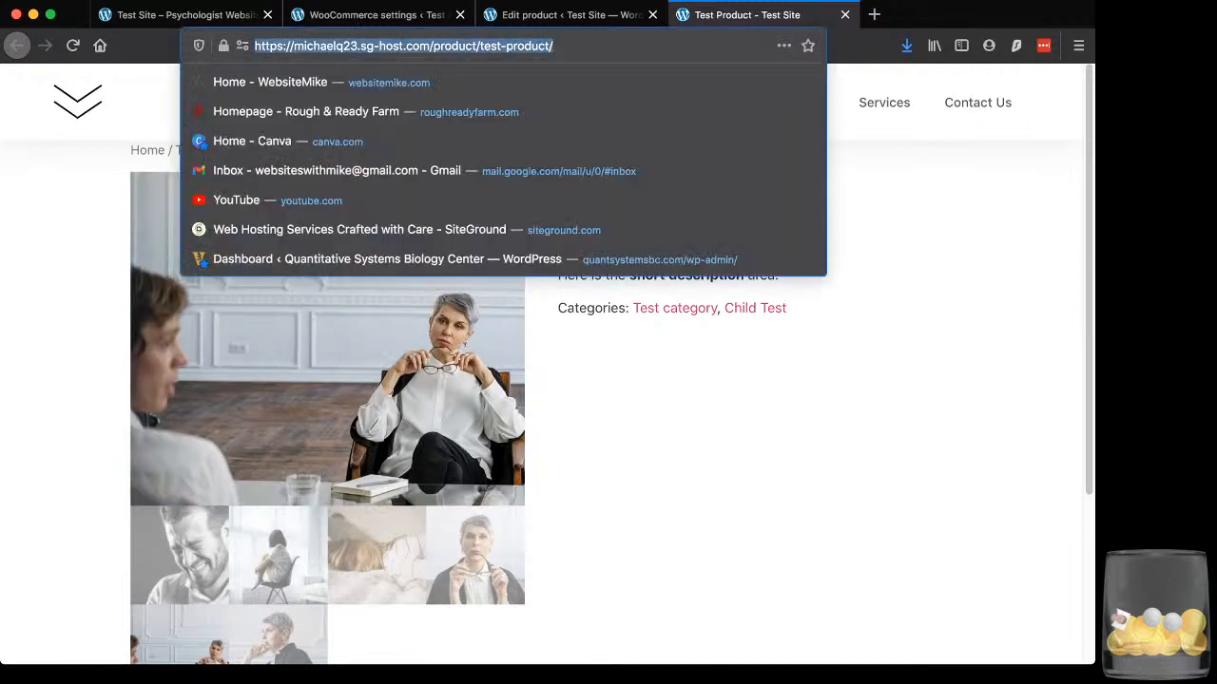
pyautogui.press('Return')
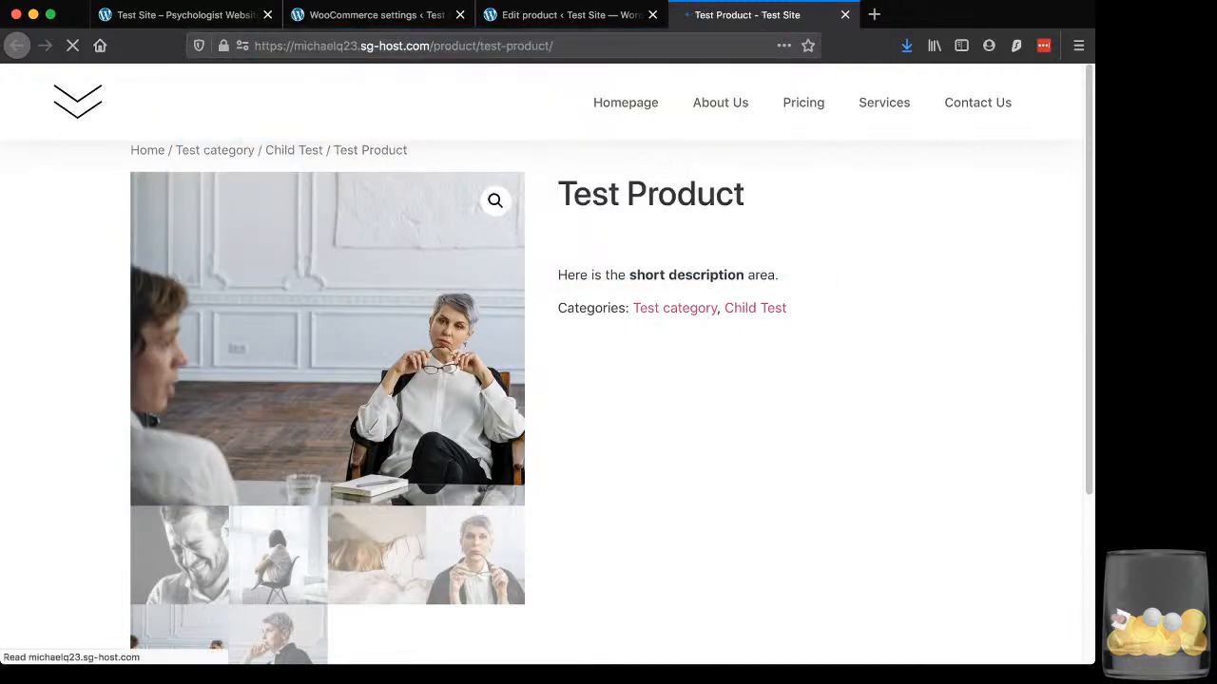
pyautogui.scroll(-2, 608, 361)
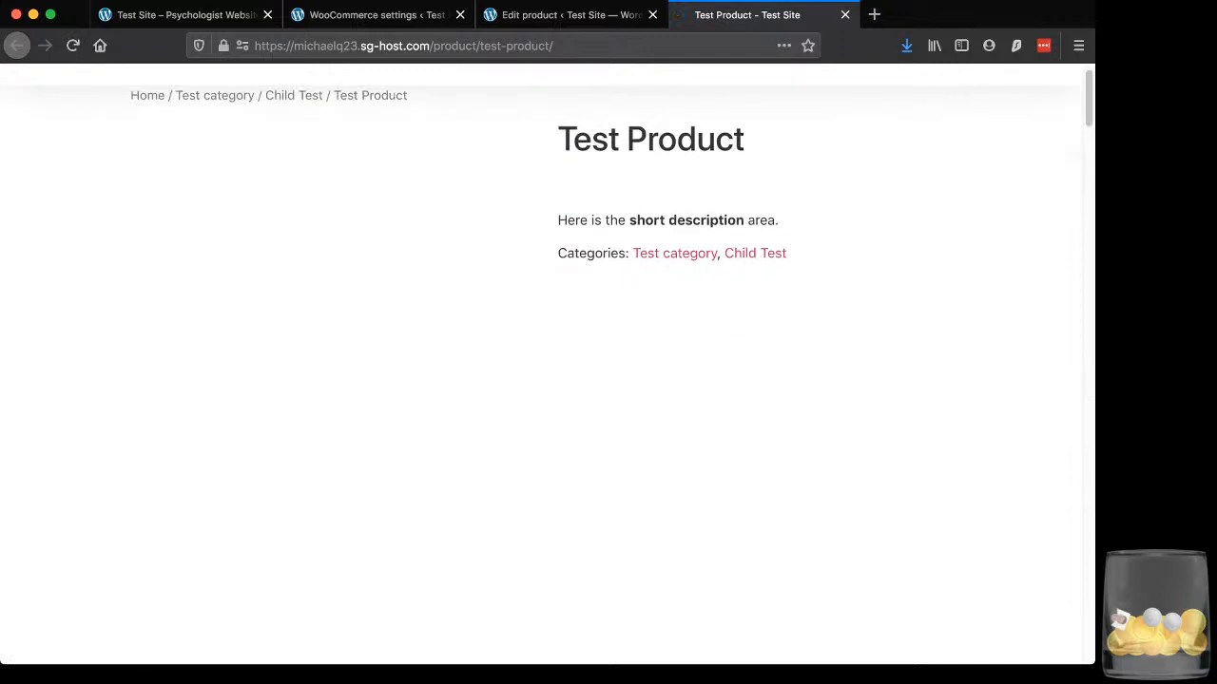
pyautogui.scroll(-1, 609, 361)
pyautogui.scroll(3, 327, 285)
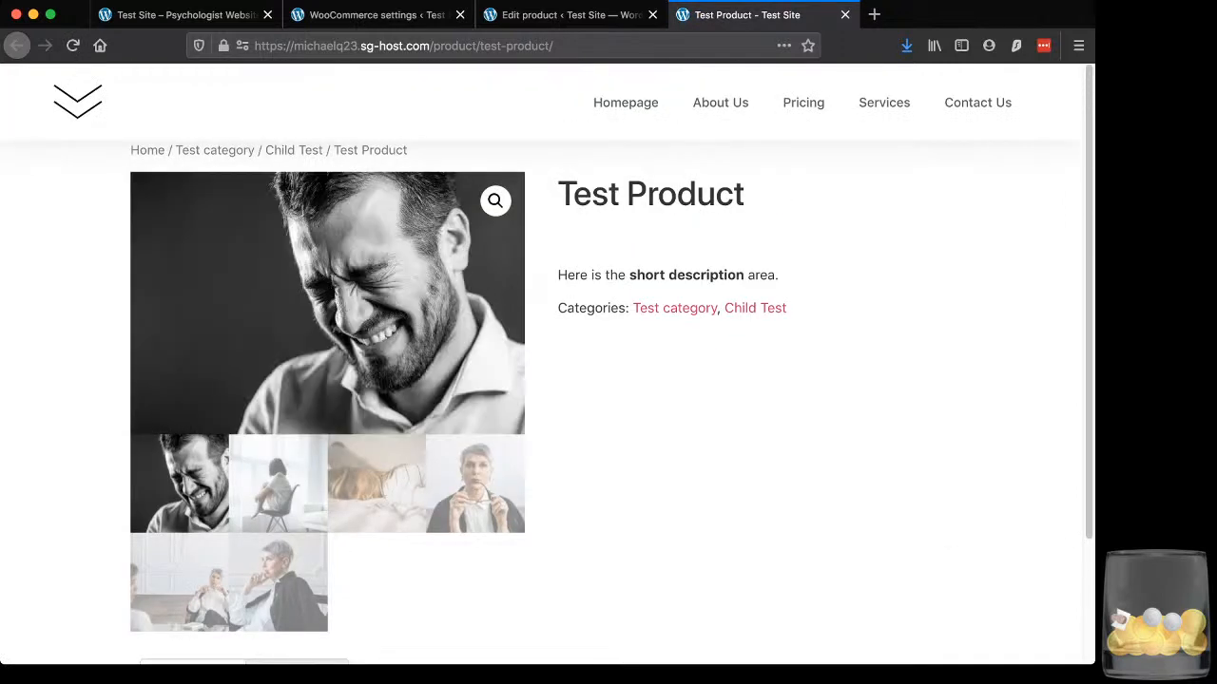
# - Review the WooCommerce payment methods and the General settings, including the store address and the selling and shipping locations
pyautogui.click(373, 15)
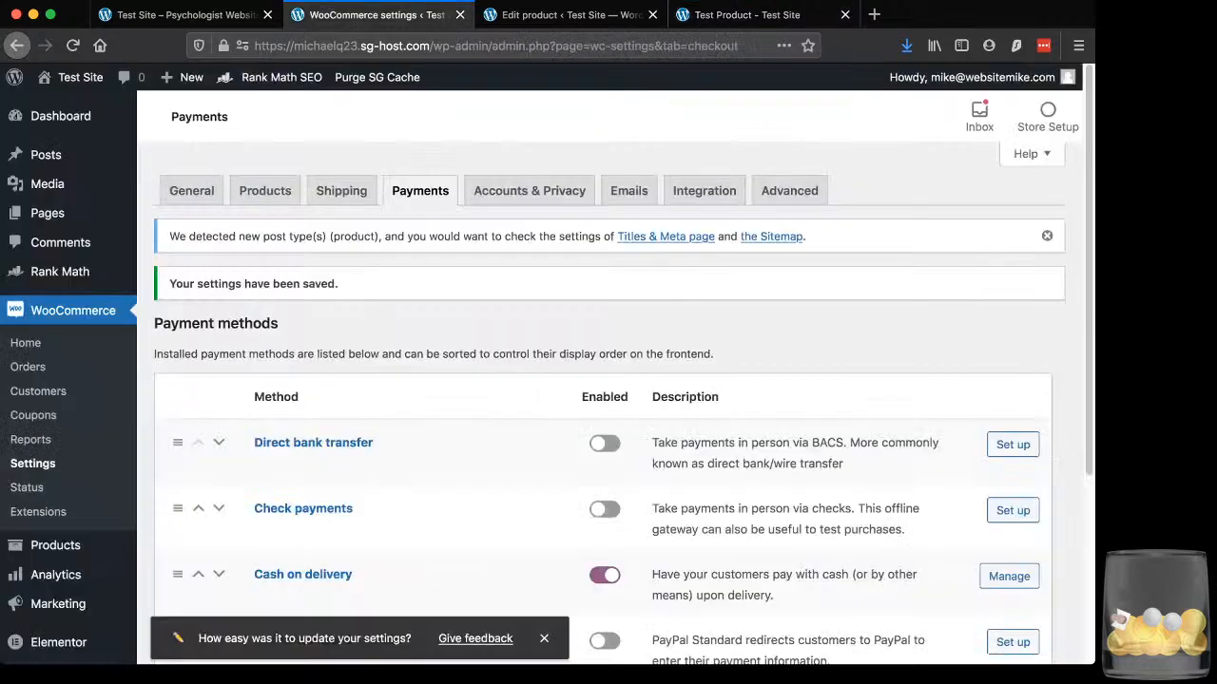
pyautogui.scroll(-3, 608, 380)
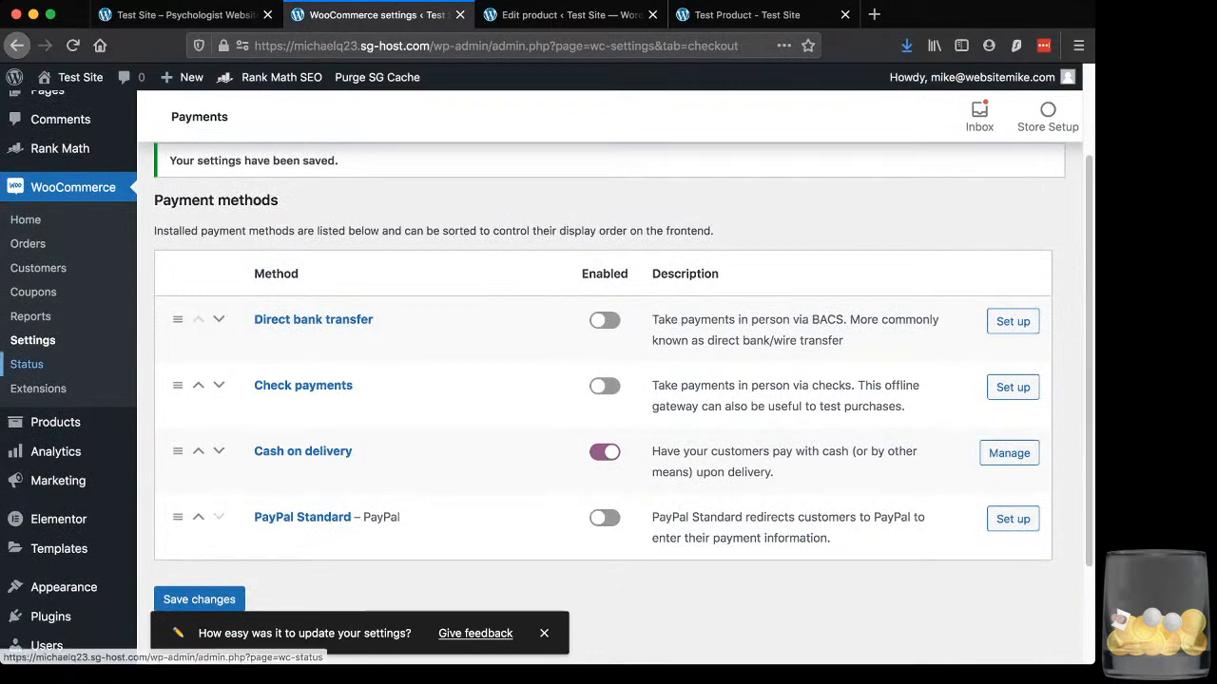
pyautogui.scroll(3, 29, 364)
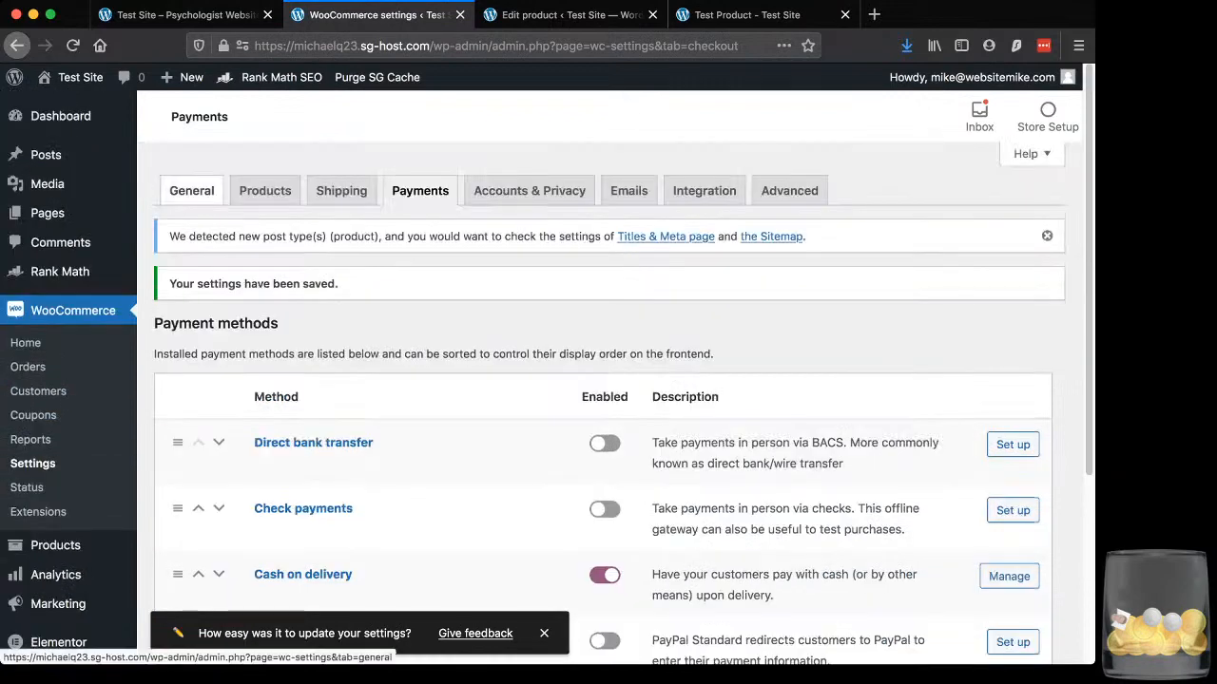
pyautogui.click(191, 190)
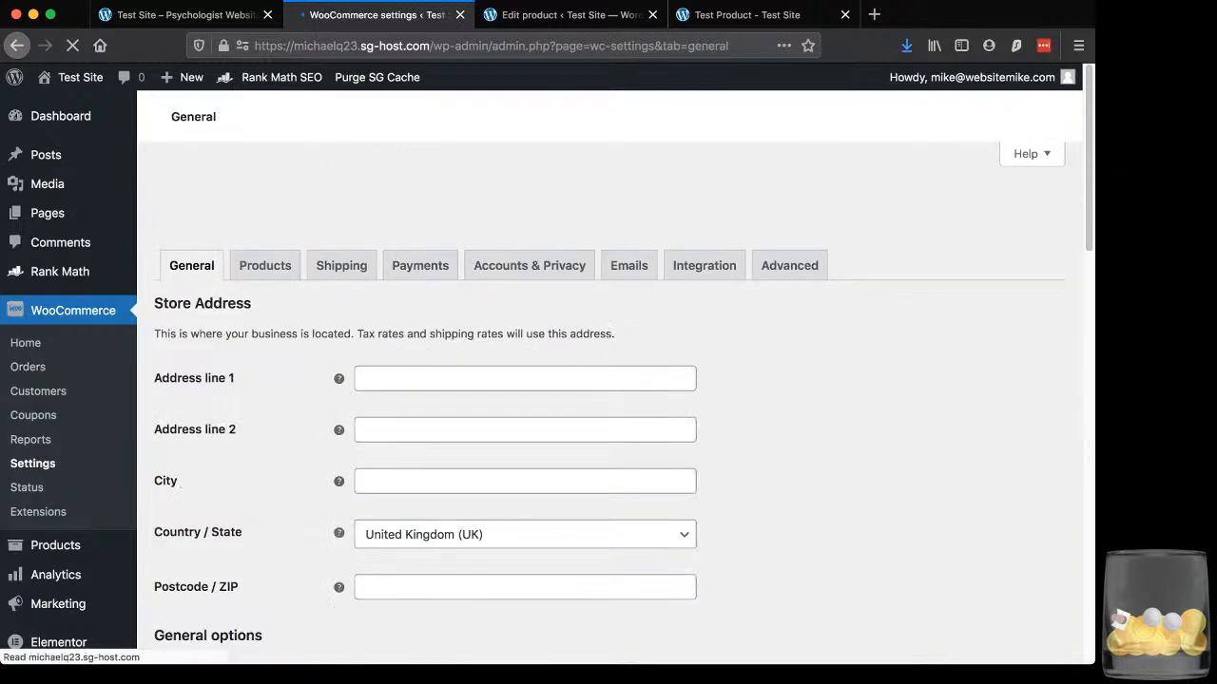
pyautogui.scroll(-5, 608, 381)
pyautogui.scroll(-2, 608, 380)
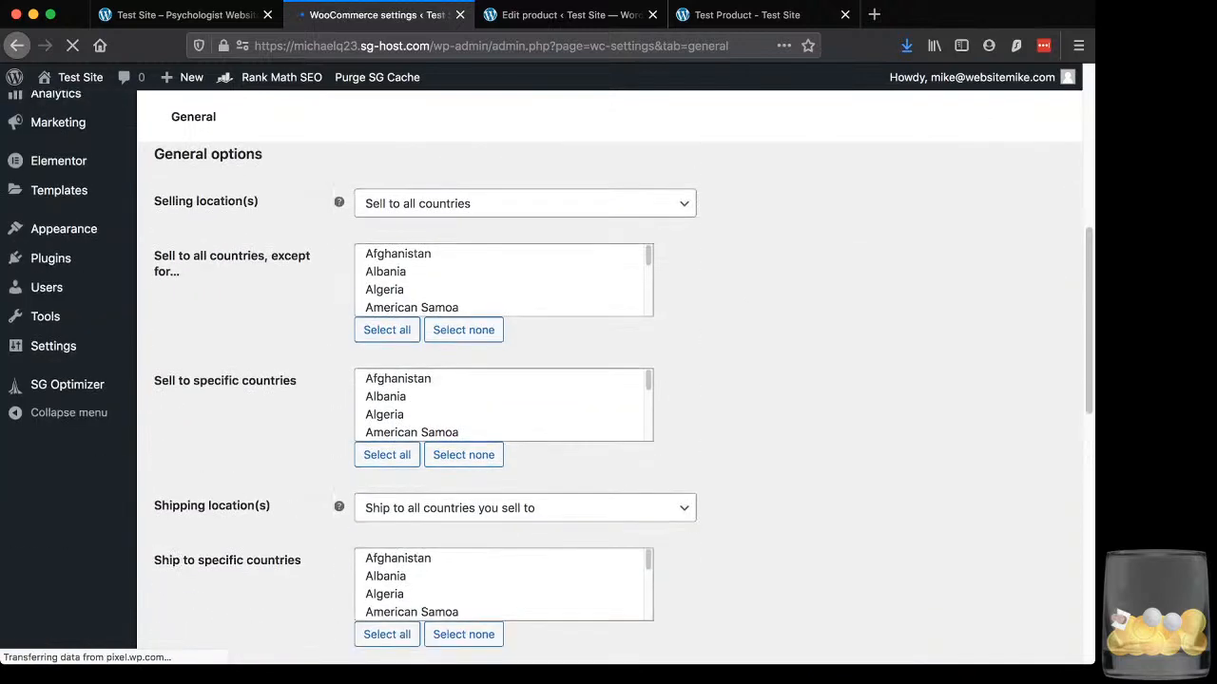
pyautogui.scroll(7, 608, 380)
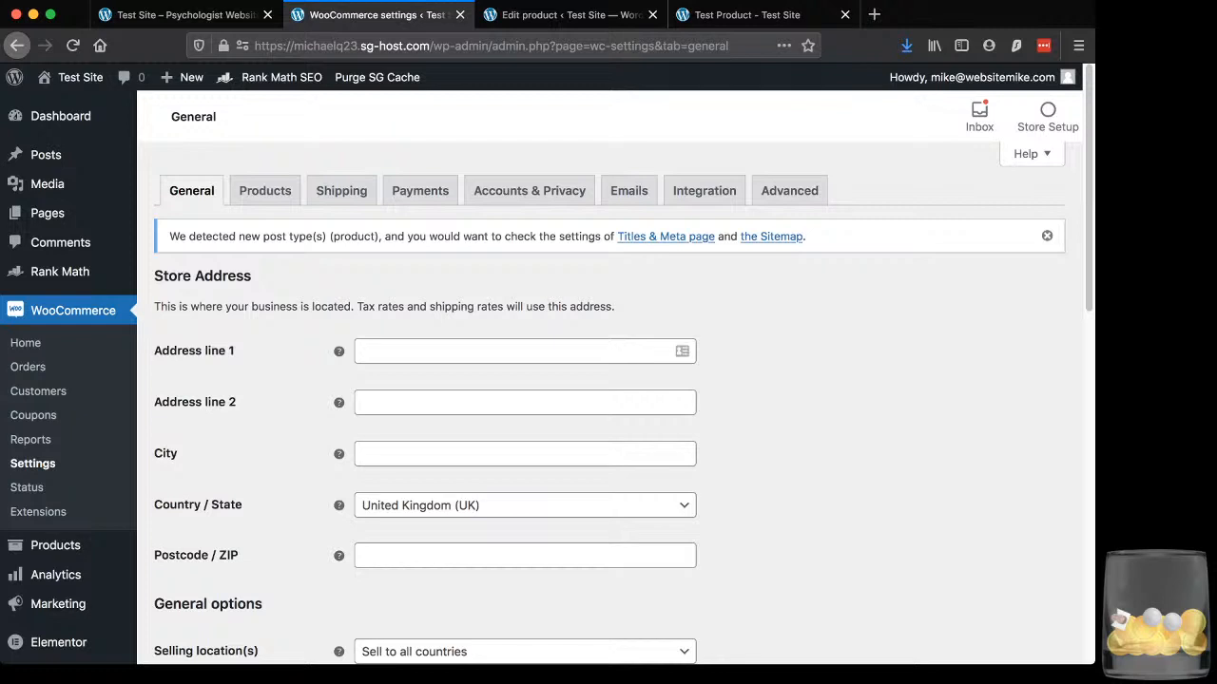
pyautogui.click(571, 15)
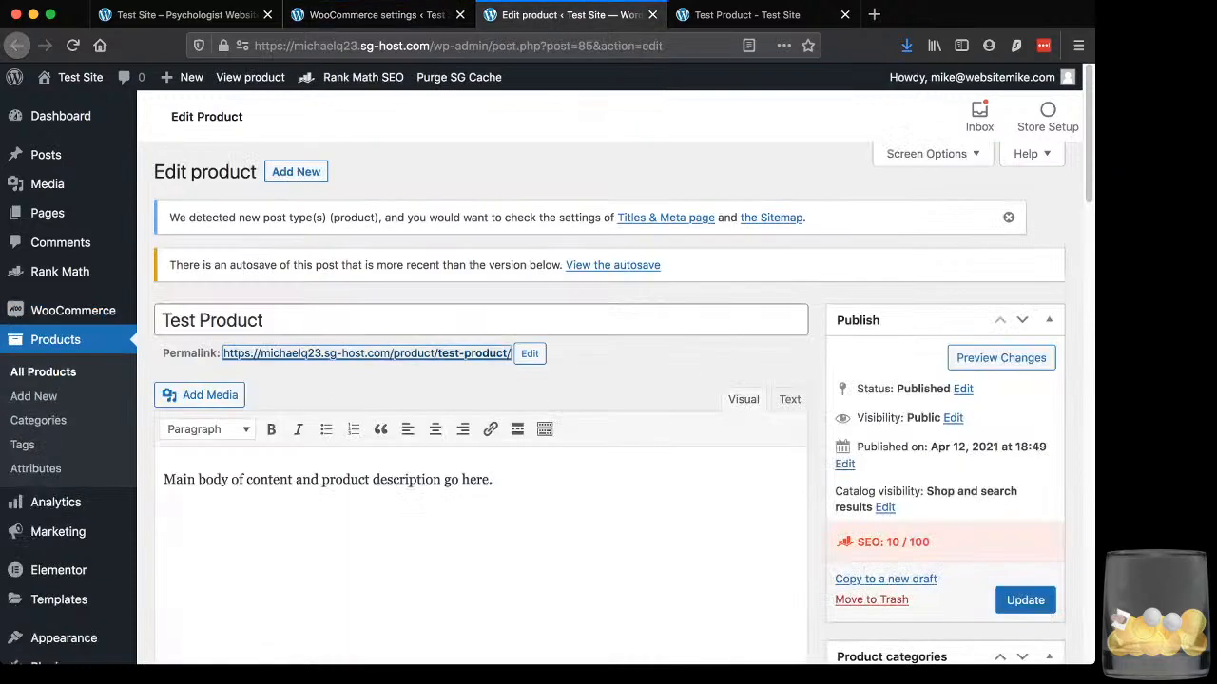
pyautogui.click(751, 14)
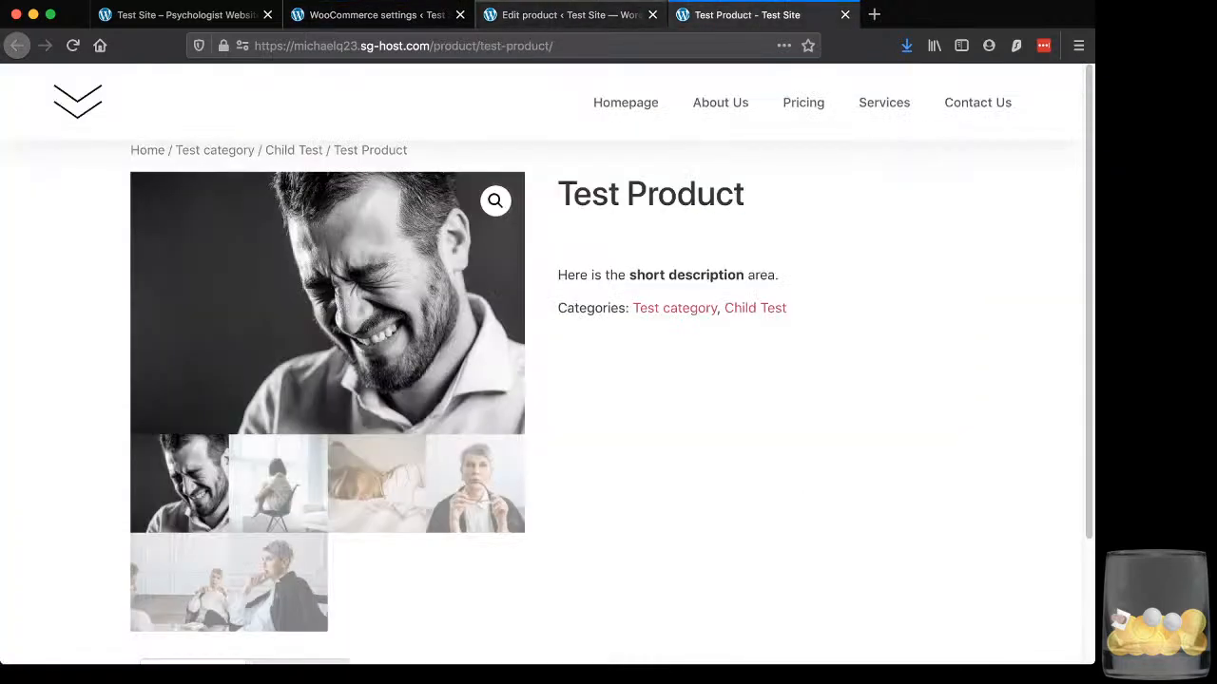
pyautogui.click(570, 14)
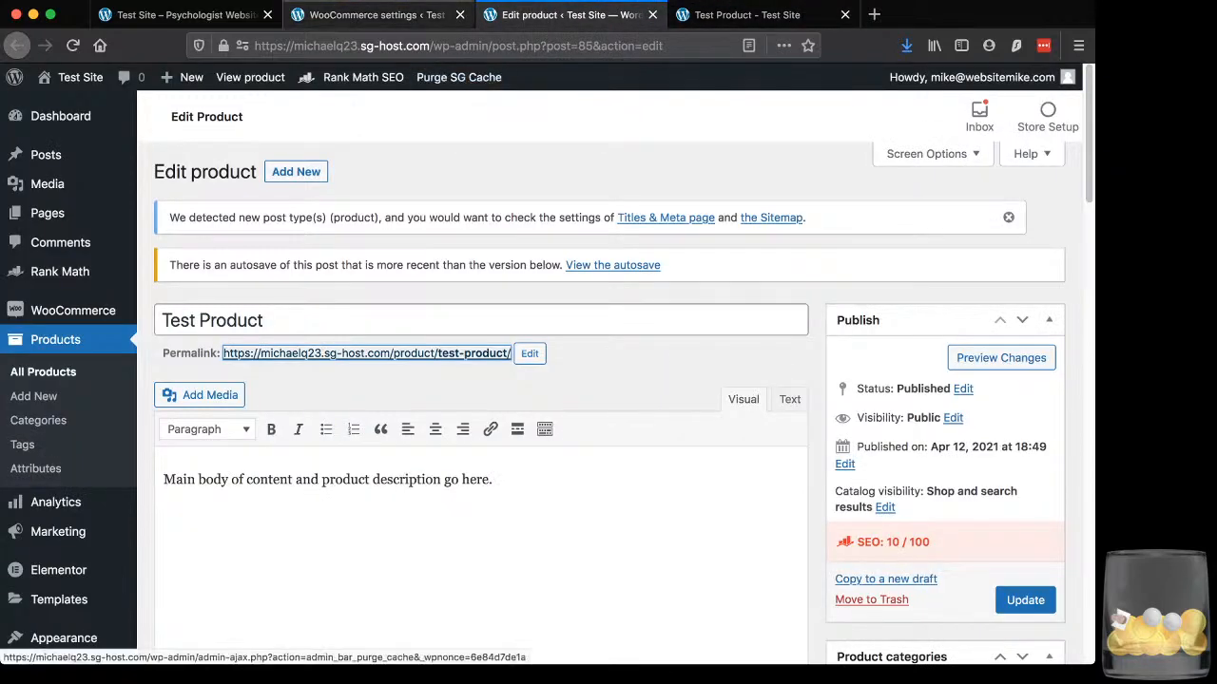
pyautogui.click(376, 14)
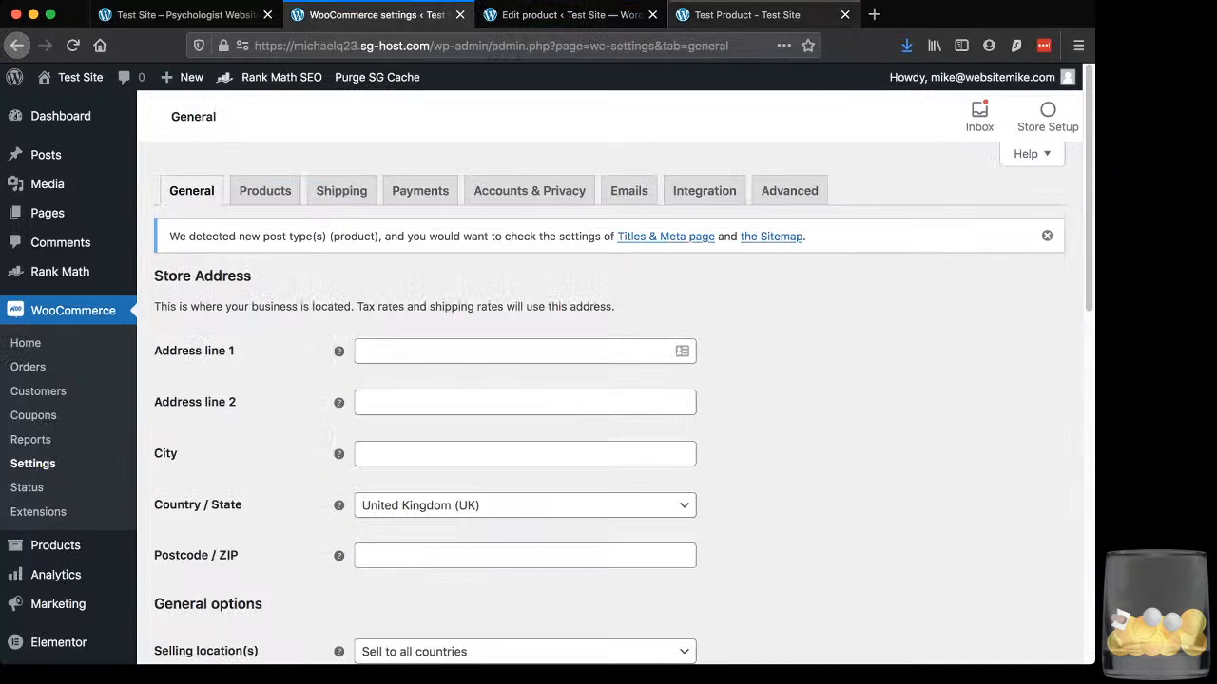
pyautogui.click(747, 14)
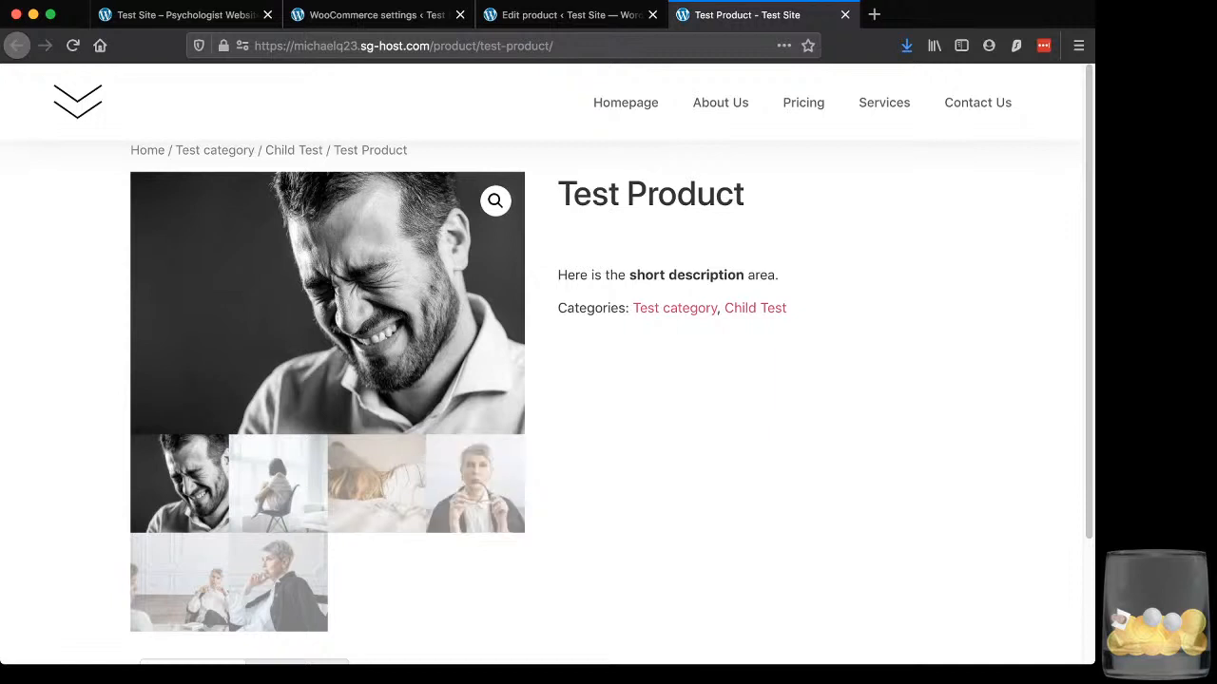
# - Move the draft Single Product Template to the trash in Elementor's Theme Builder
pyautogui.click(376, 14)
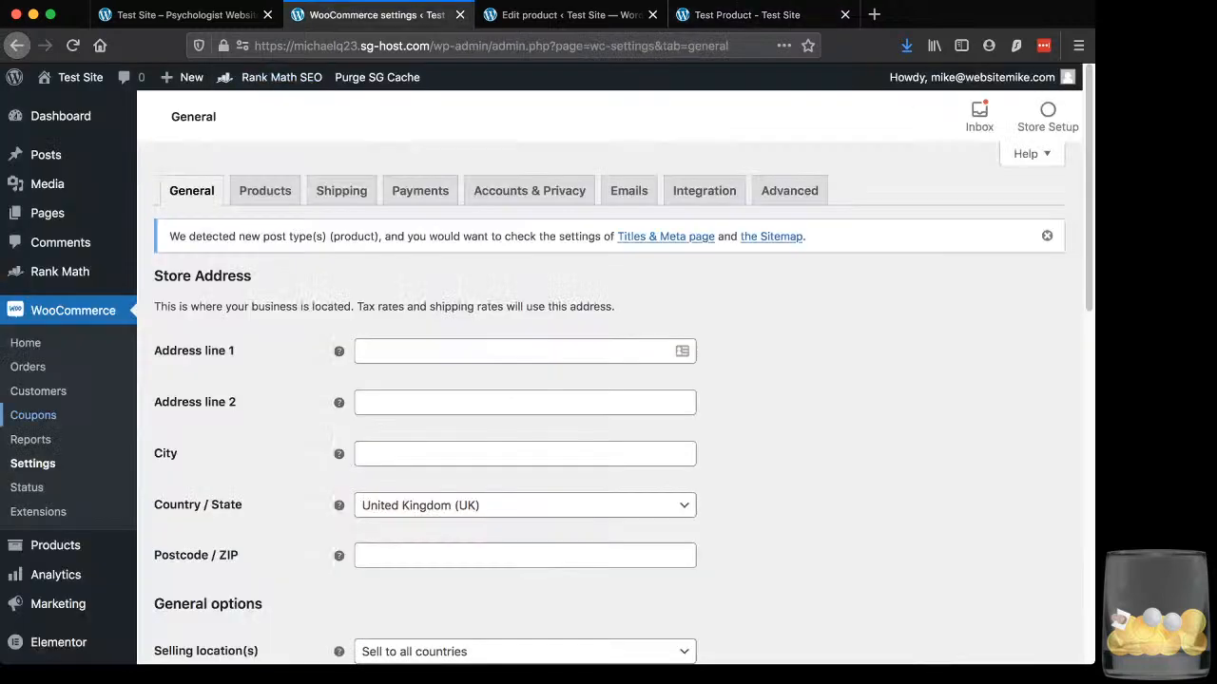
pyautogui.scroll(-3, 42, 409)
pyautogui.moveTo(58, 491)
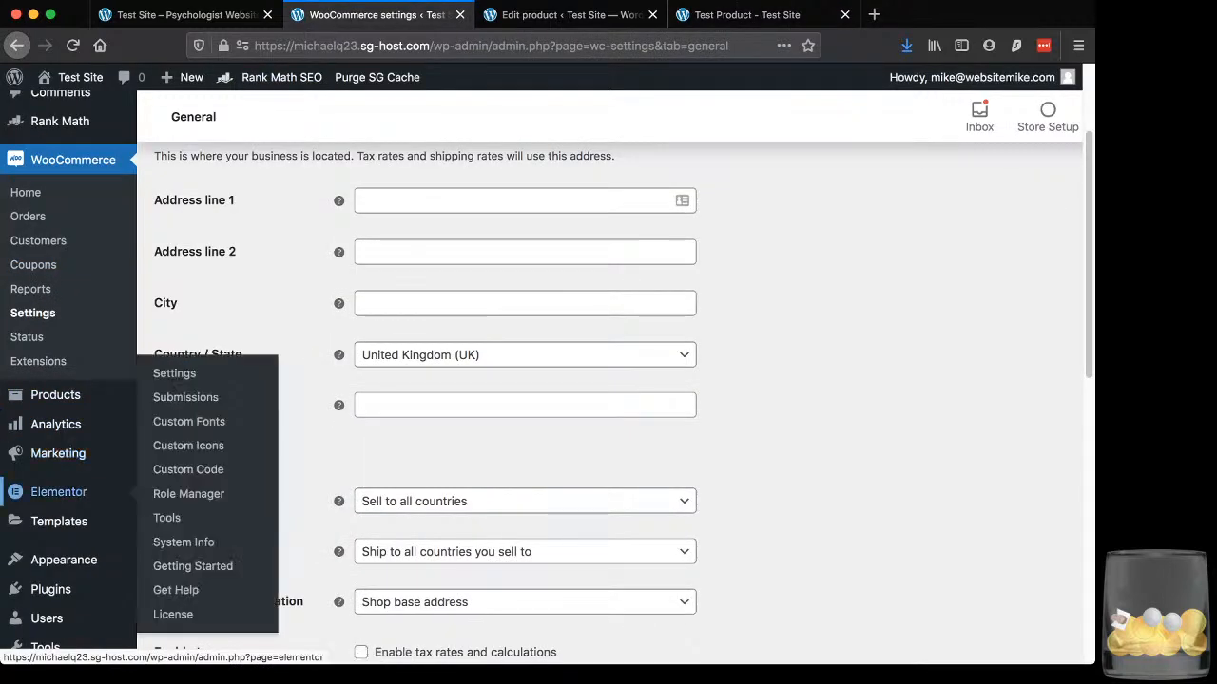
pyautogui.moveTo(58, 521)
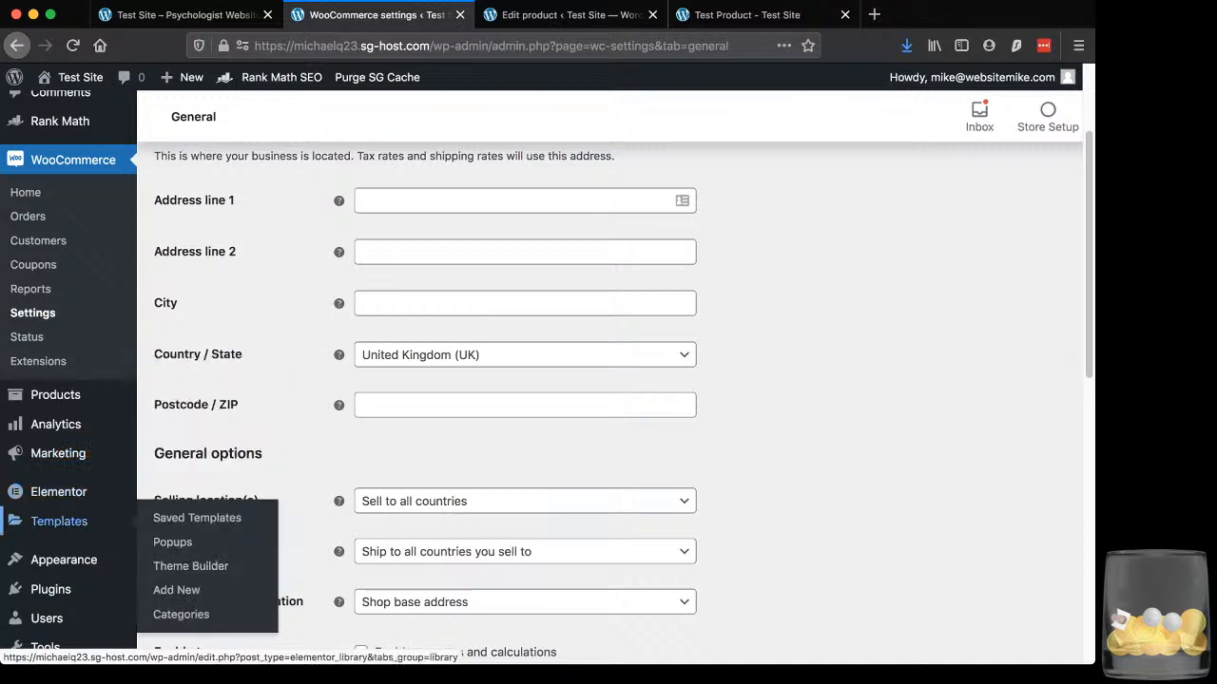
pyautogui.click(190, 565)
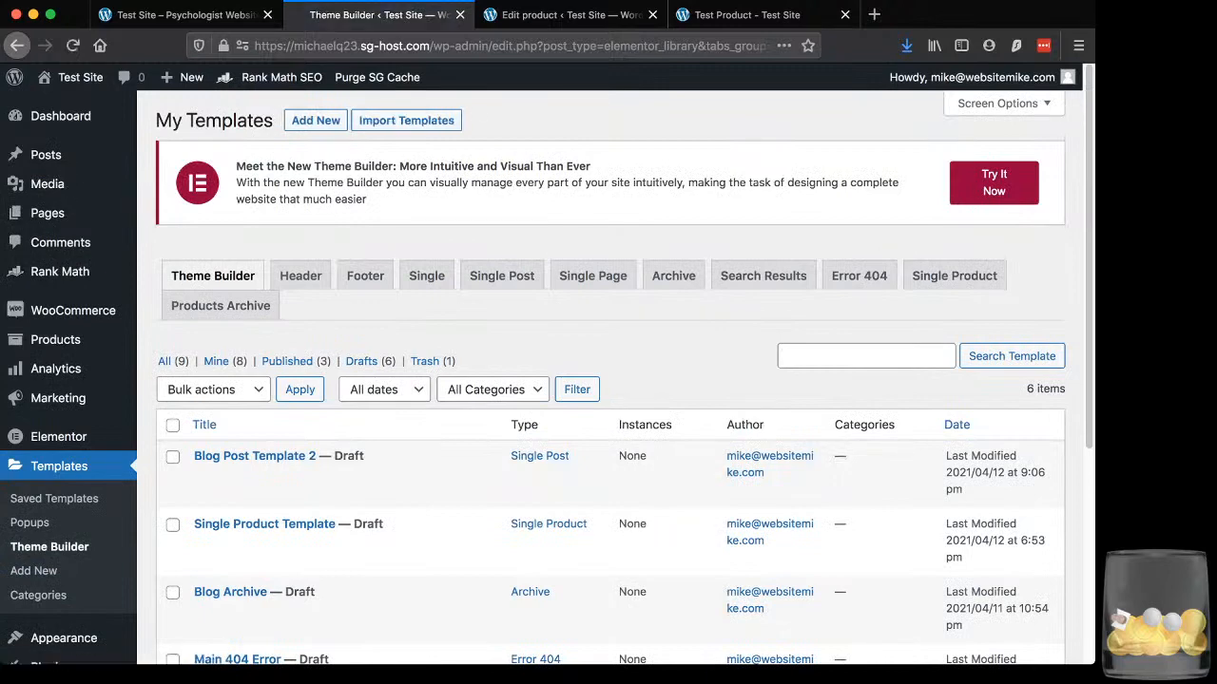
pyautogui.click(954, 275)
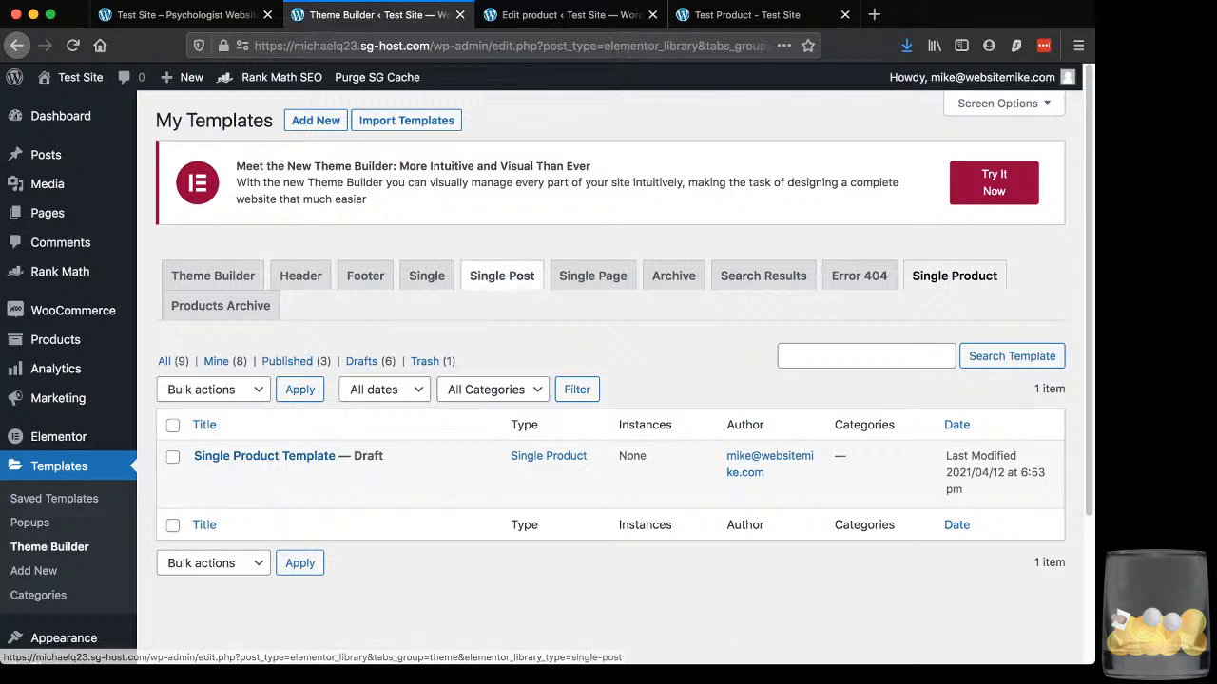
pyautogui.click(300, 476)
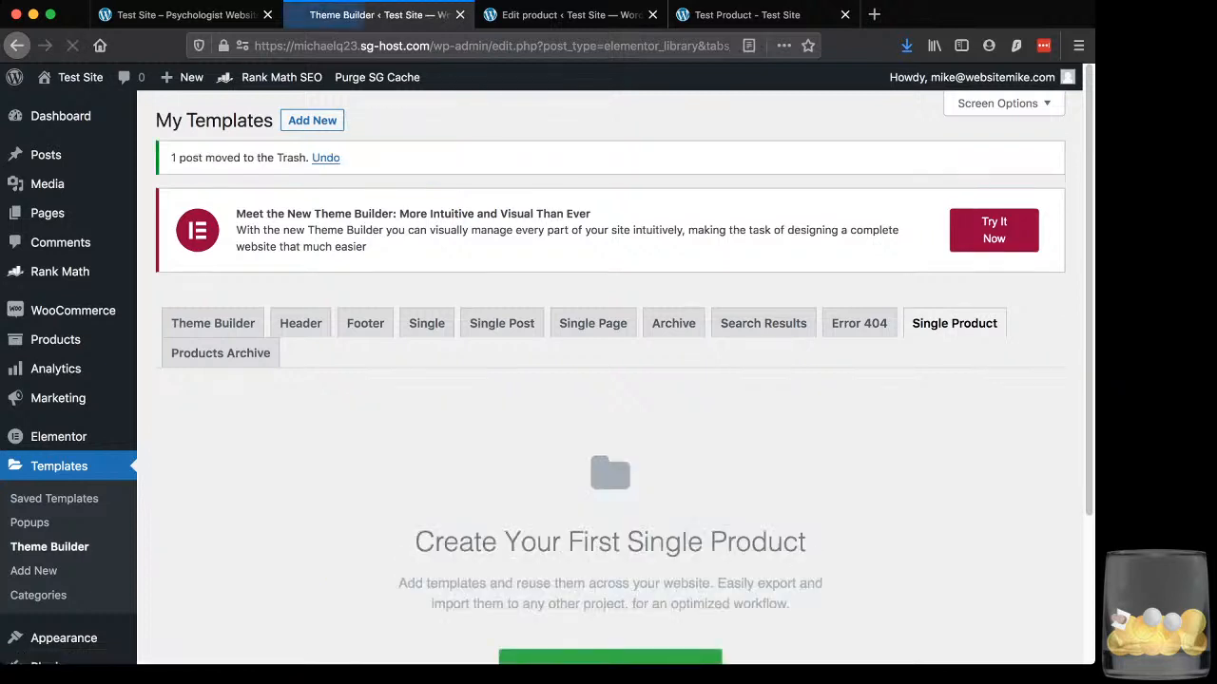
pyautogui.scroll(-2, 609, 380)
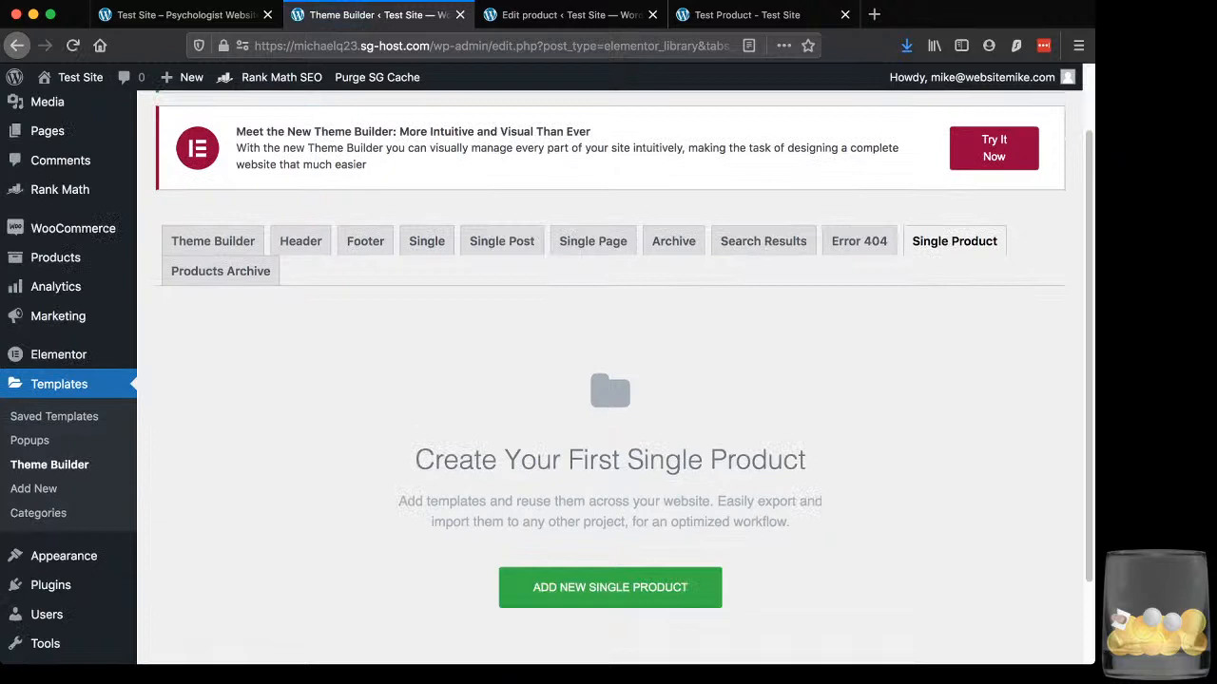
pyautogui.moveTo(635, 522)
pyautogui.mouseDown()
pyautogui.moveTo(631, 483)
pyautogui.moveTo(635, 520)
pyautogui.moveTo(633, 502)
pyautogui.mouseUp()
pyautogui.moveTo(536, 502); pyautogui.dragTo(550, 502)
pyautogui.click(549, 501)
pyautogui.moveTo(633, 502); pyautogui.dragTo(751, 522)
pyautogui.click(751, 522)
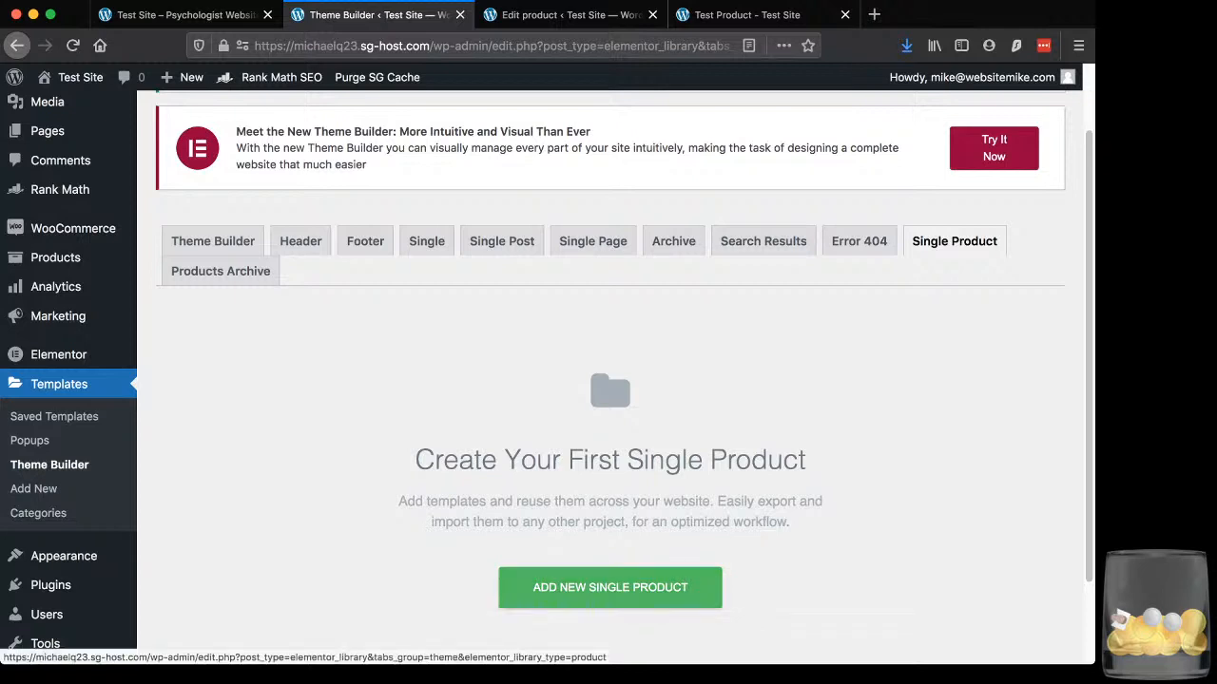
# - Create a new Single Product template named "Single Product Template 2" in the Theme Builder
pyautogui.click(609, 587)
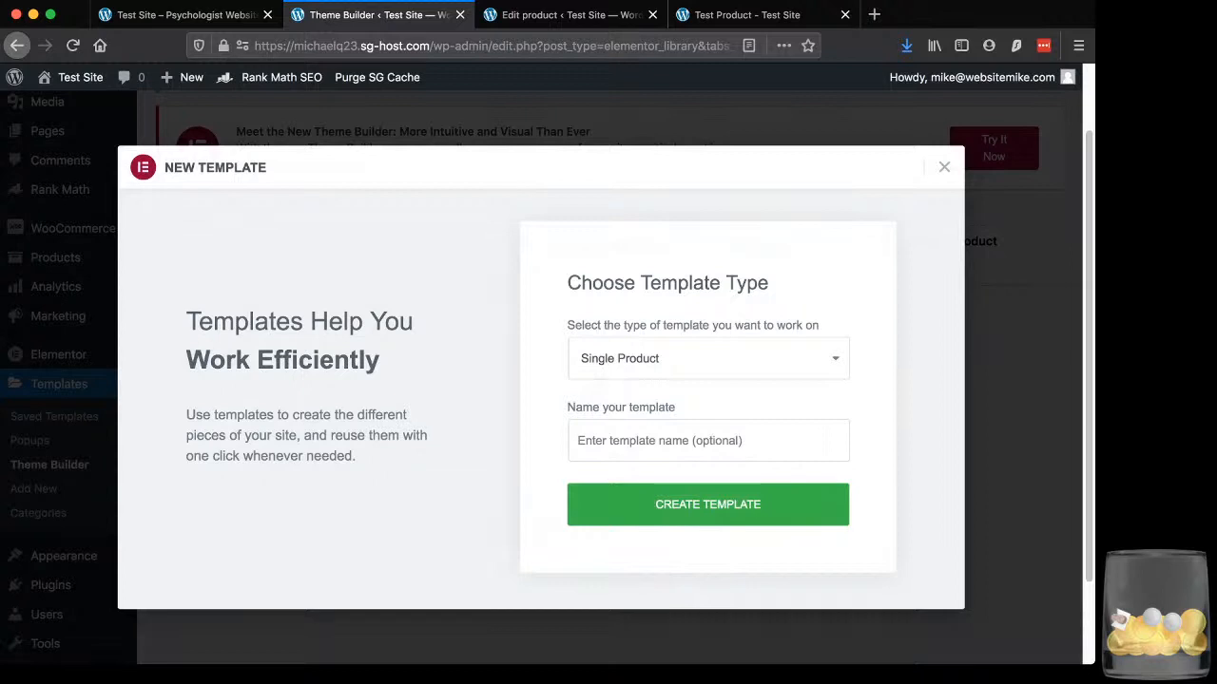
pyautogui.click(707, 441)
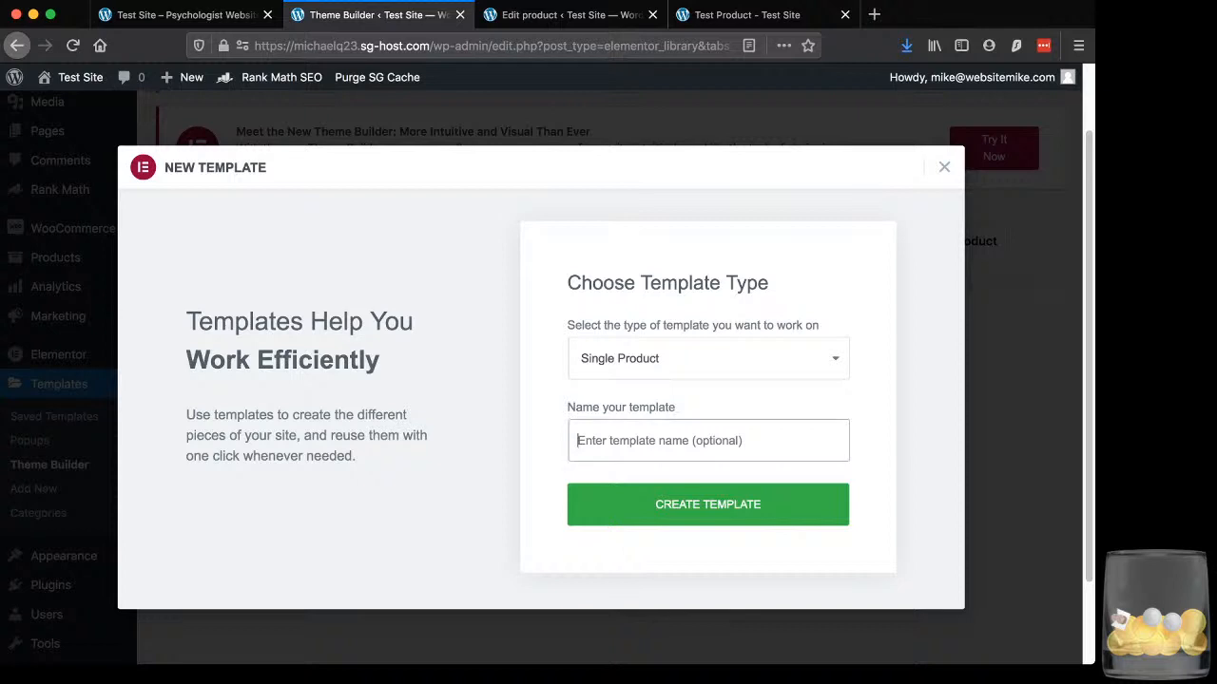
pyautogui.write('Si')
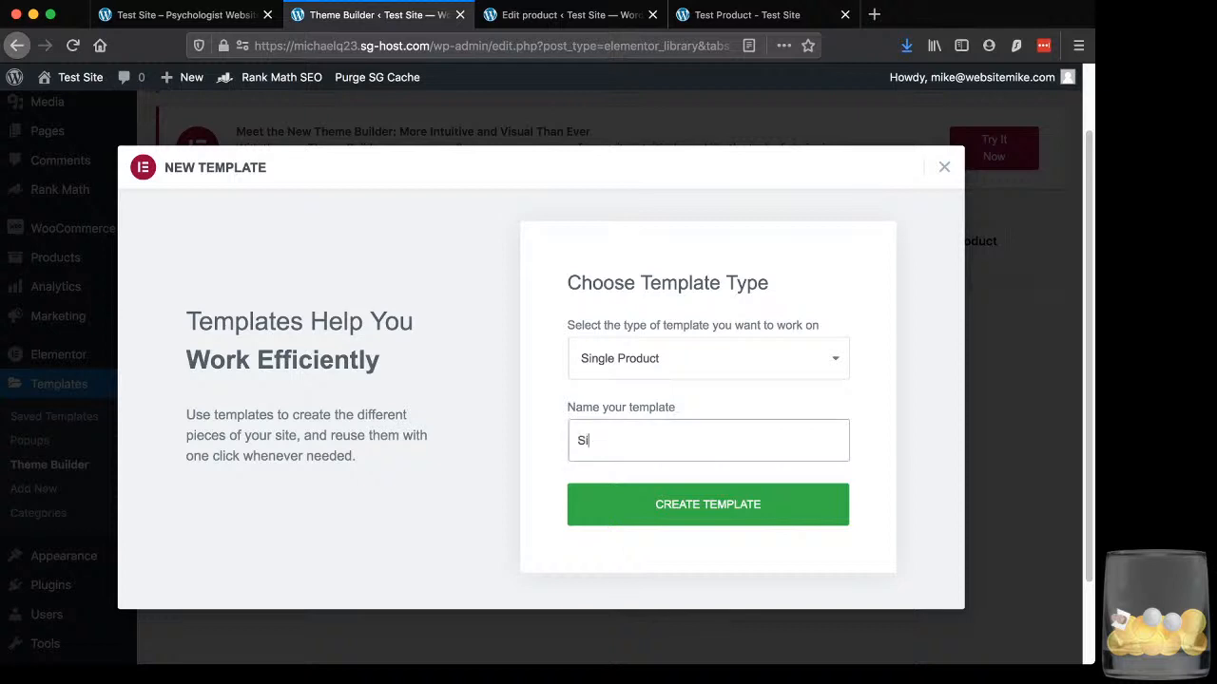
pyautogui.write('ngle Por')
pyautogui.press('BackSpace')
pyautogui.press('BackSpace')
pyautogui.write('r')
pyautogui.press('Down')
pyautogui.press('Return')
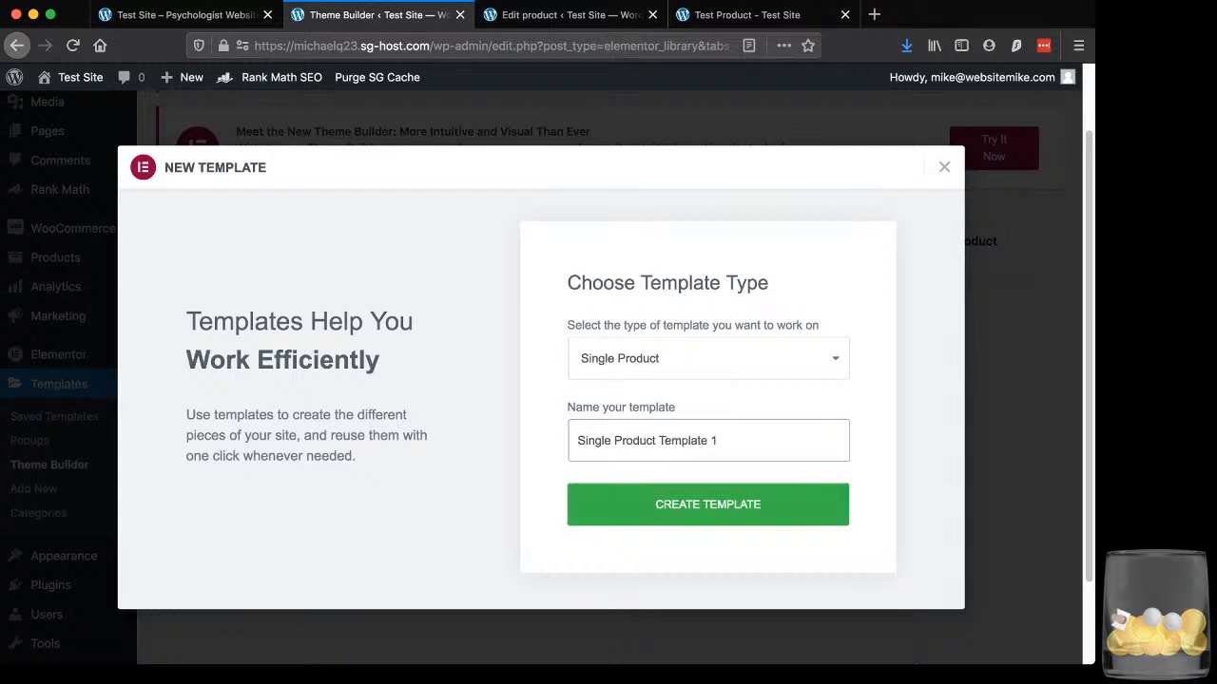
pyautogui.press('BackSpace')
pyautogui.write('2')
pyautogui.press('Return')
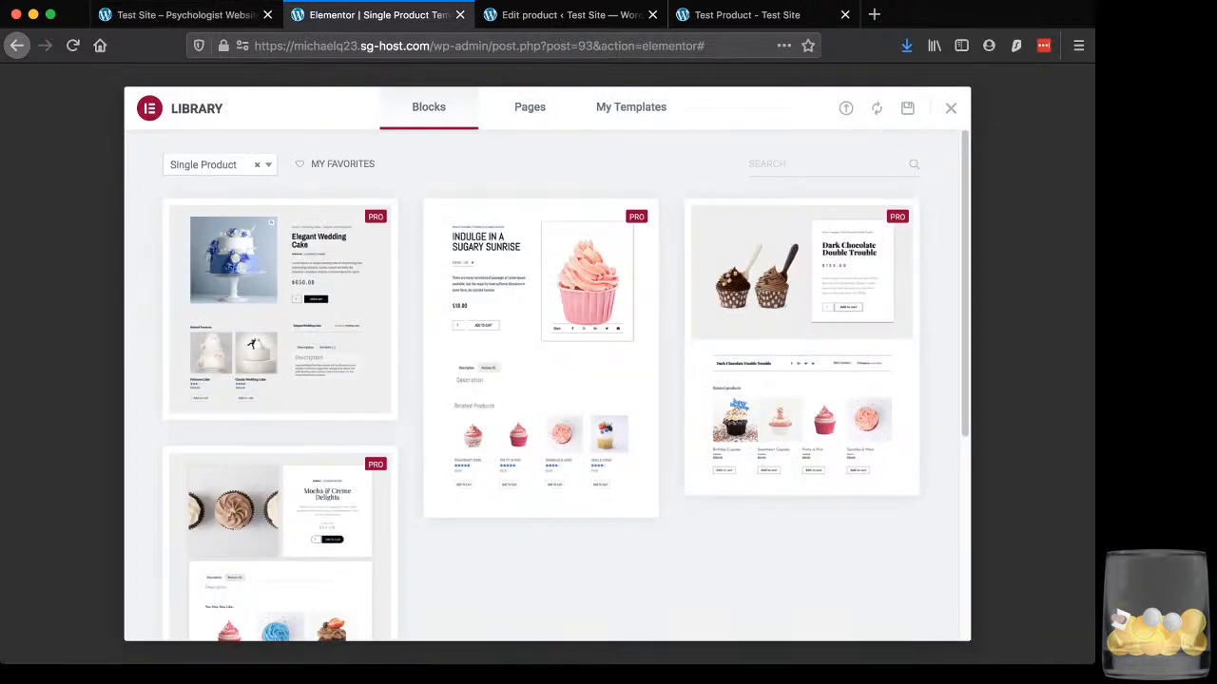
# - Browse the Single Product blocks in the Elementor library and compare them with the live Test Product page
pyautogui.moveTo(540, 358)
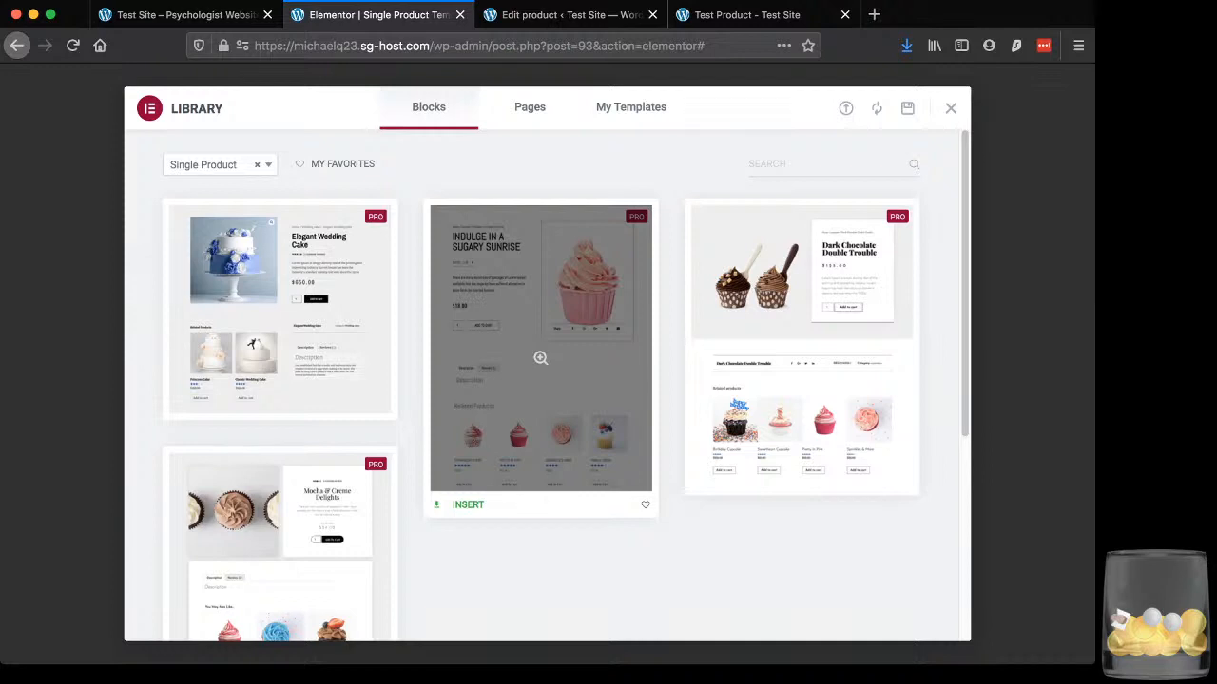
pyautogui.click(747, 14)
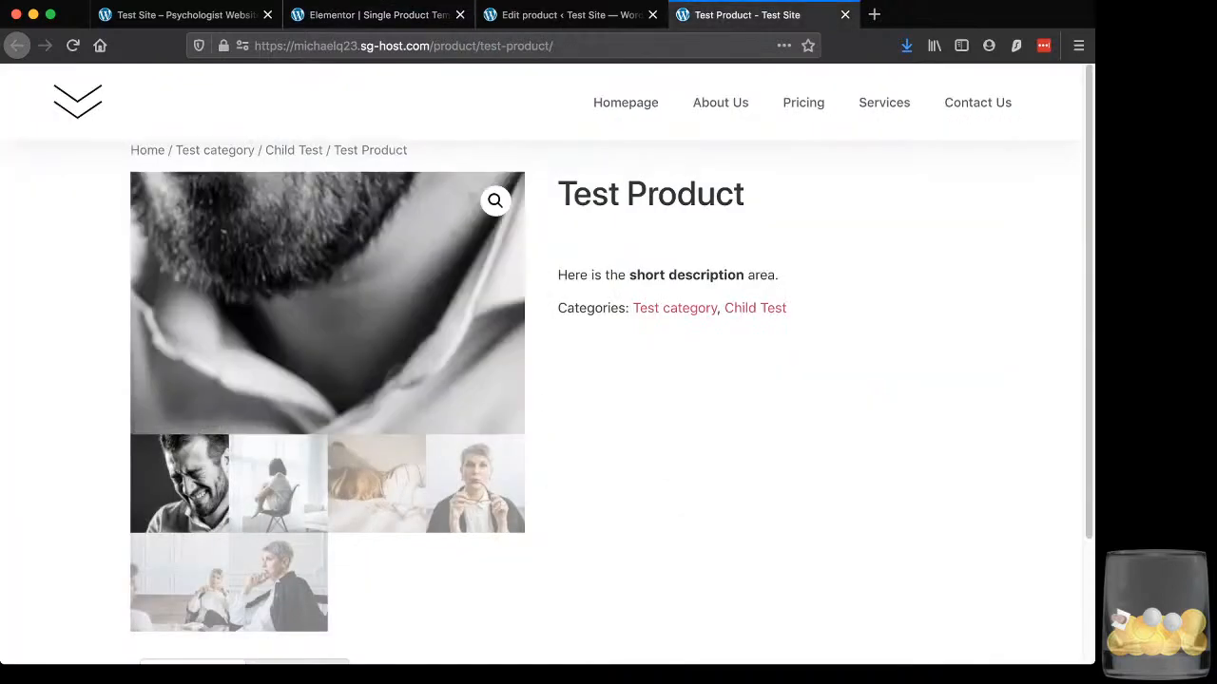
pyautogui.click(378, 14)
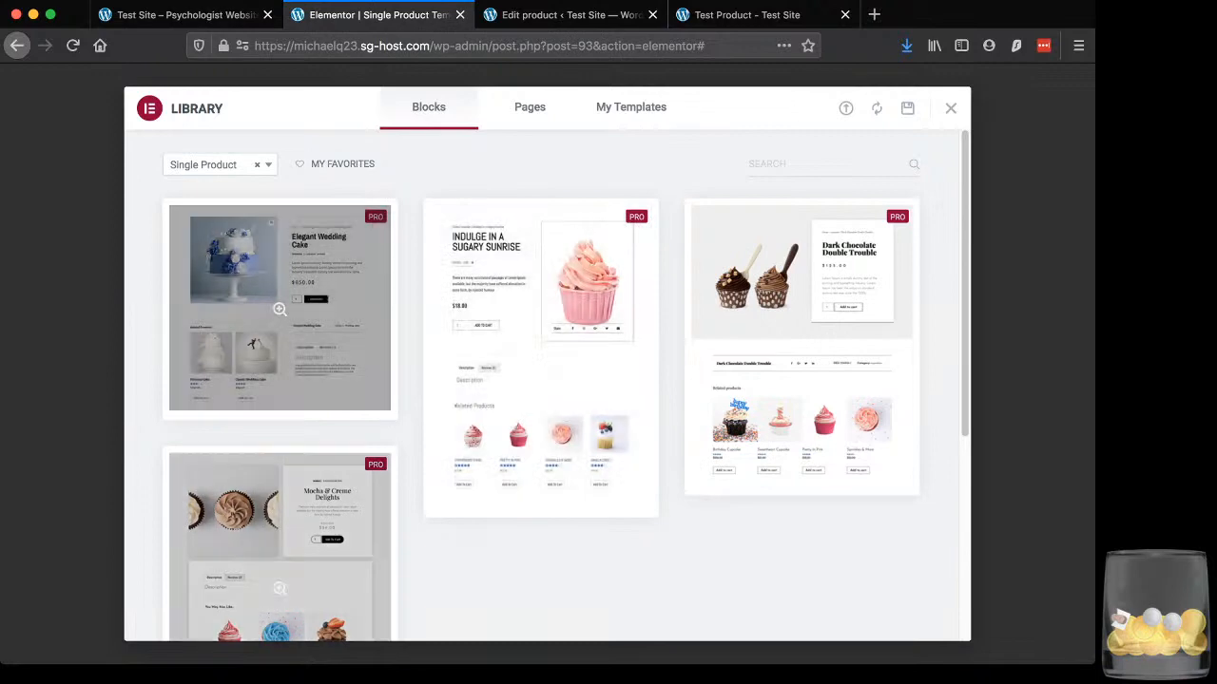
pyautogui.scroll(-5, 802, 347)
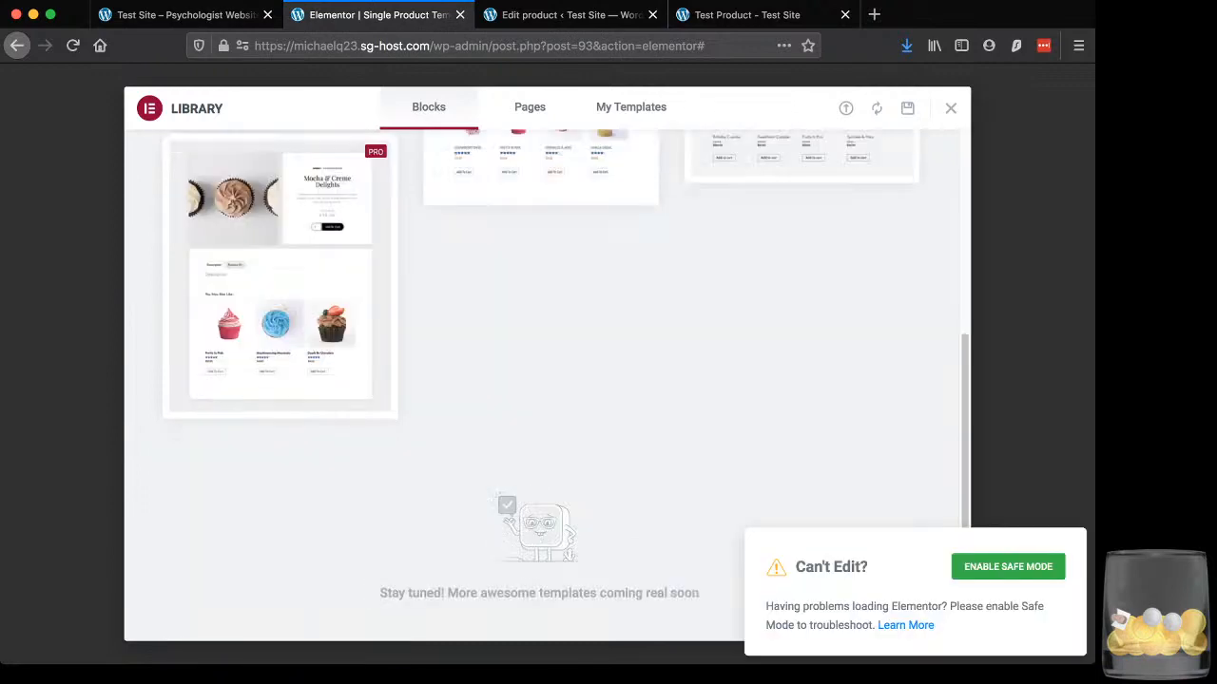
pyautogui.scroll(5, 801, 347)
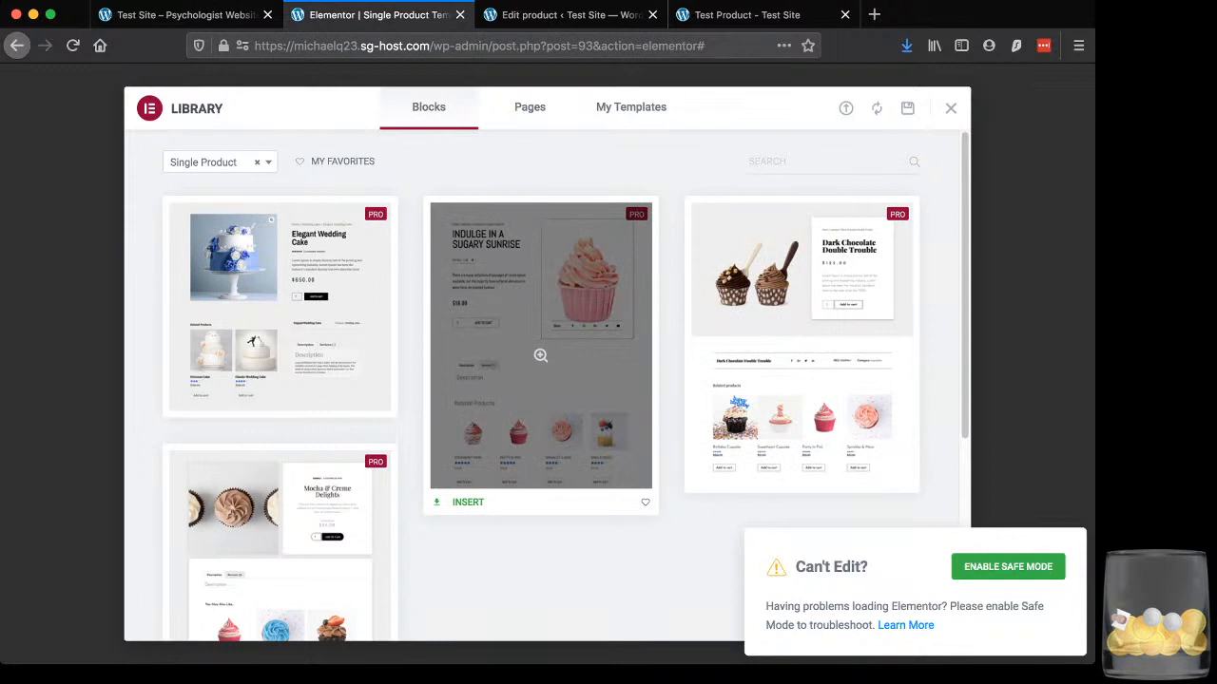
# - Open the "Indulge in a Sugary Sunrise" product block from the library and look over the live Test Product page again
pyautogui.click(540, 355)
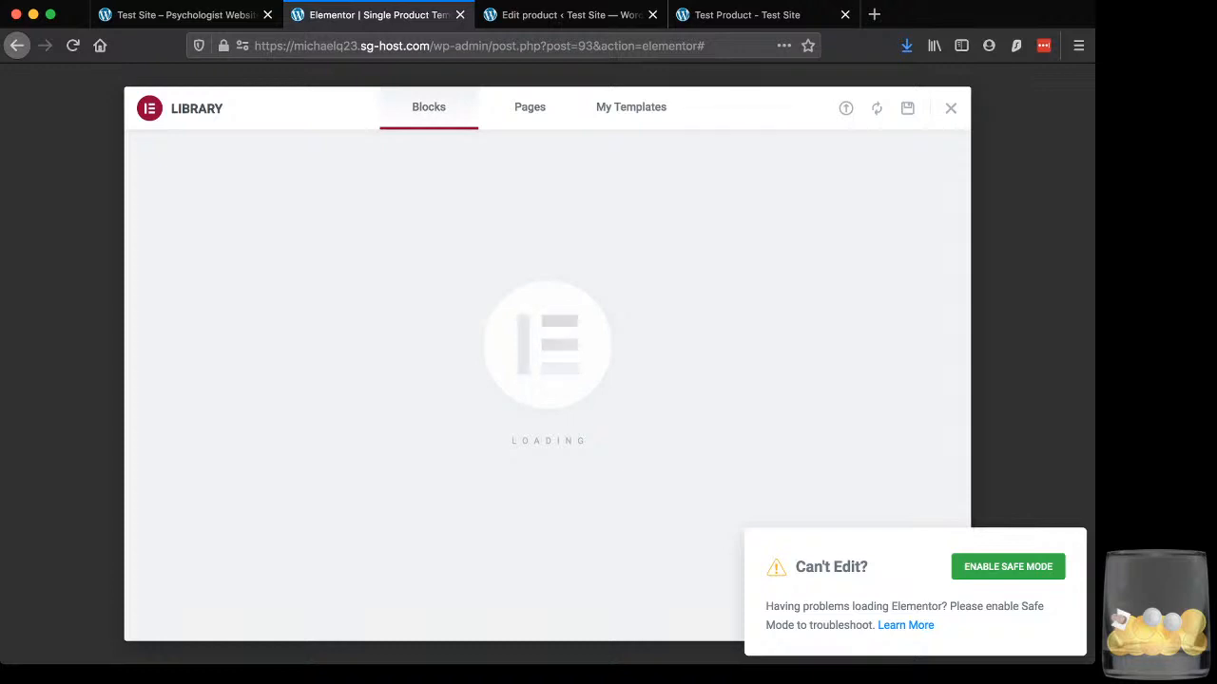
pyautogui.click(746, 15)
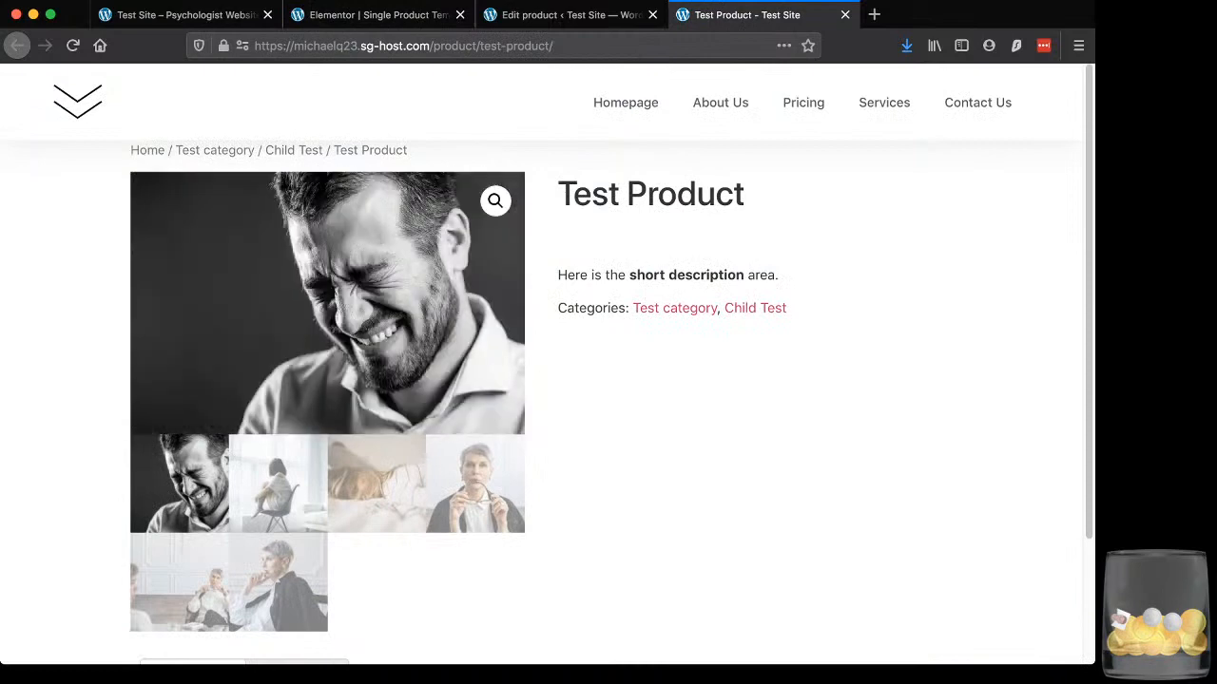
pyautogui.scroll(-1, 554, 364)
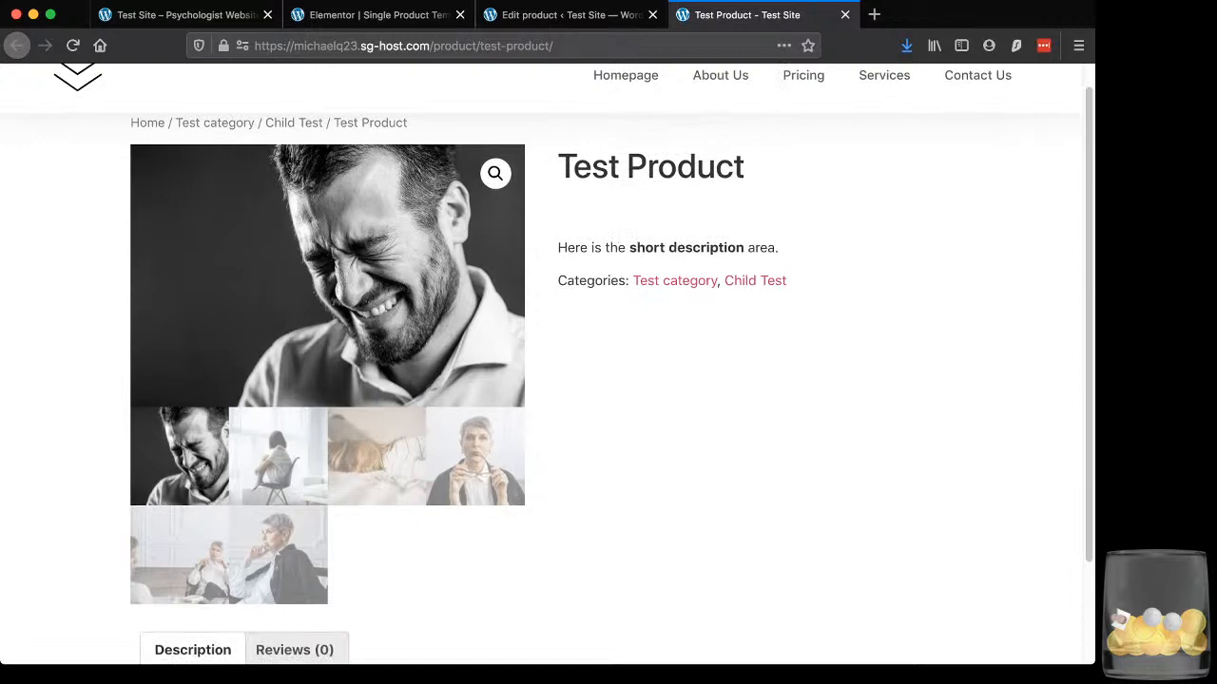
pyautogui.click(375, 15)
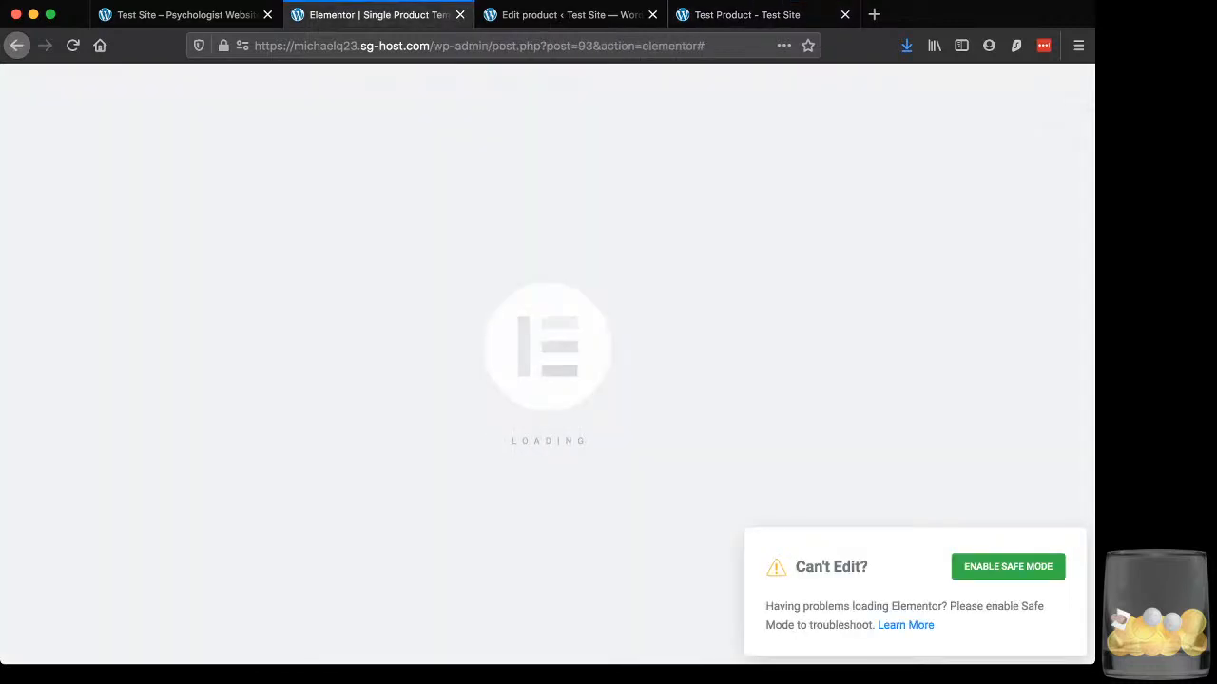
# - Close the Single Product template editor and open Elementor's Theme Builder from the product editing page
pyautogui.moveTo(806, 568); pyautogui.dragTo(869, 567)
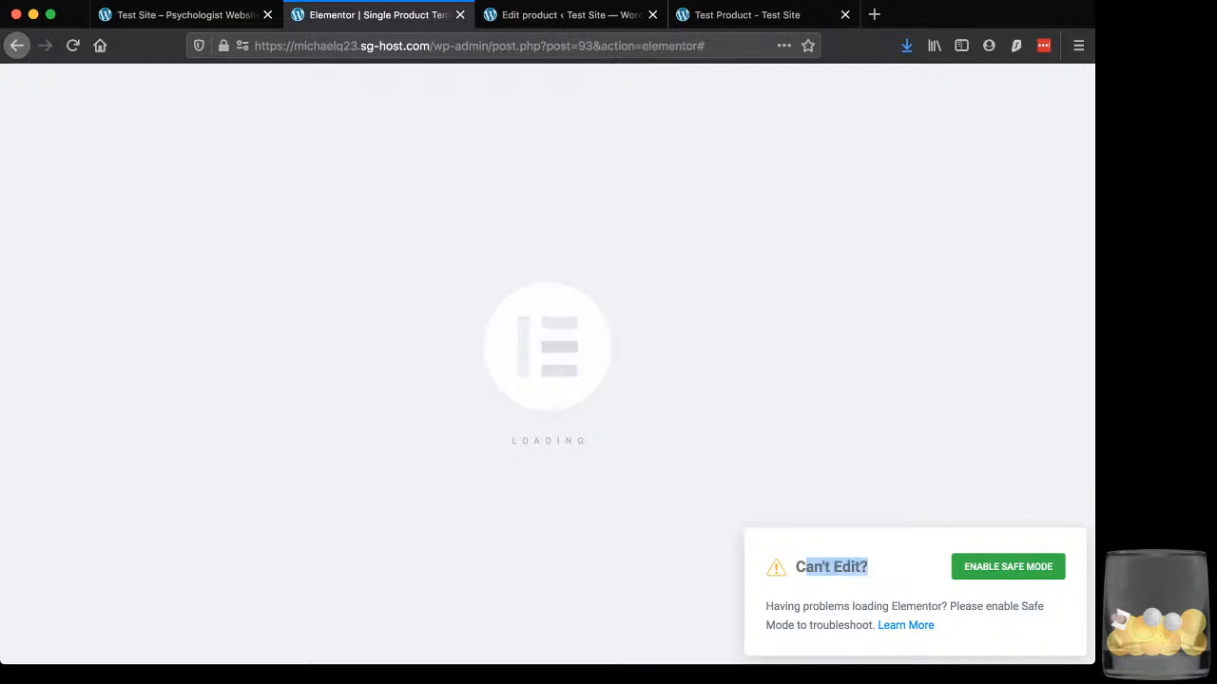
pyautogui.click(867, 568)
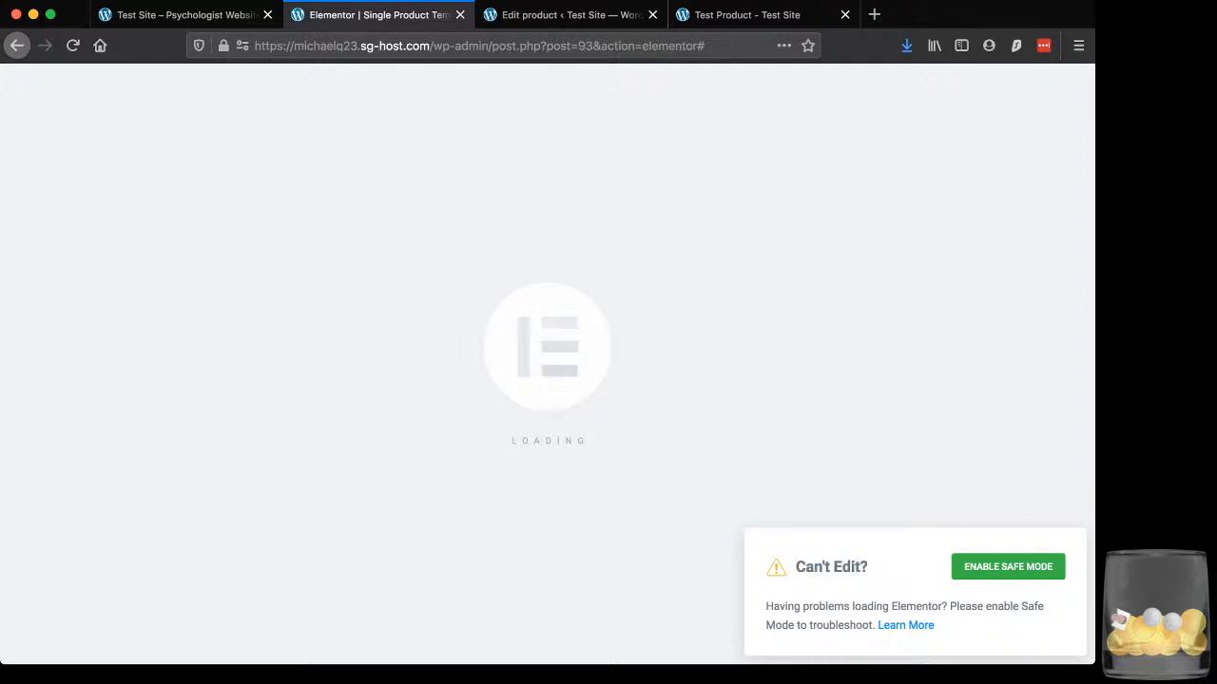
pyautogui.moveTo(772, 606); pyautogui.dragTo(984, 606)
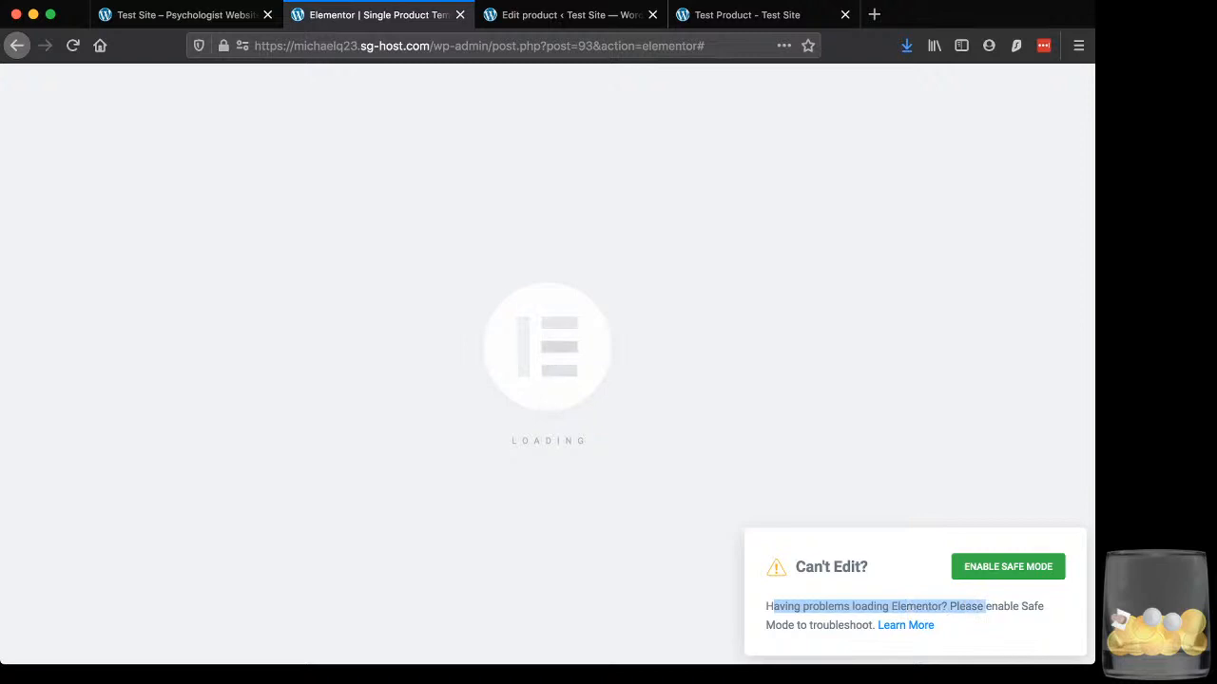
pyautogui.press('super+w')
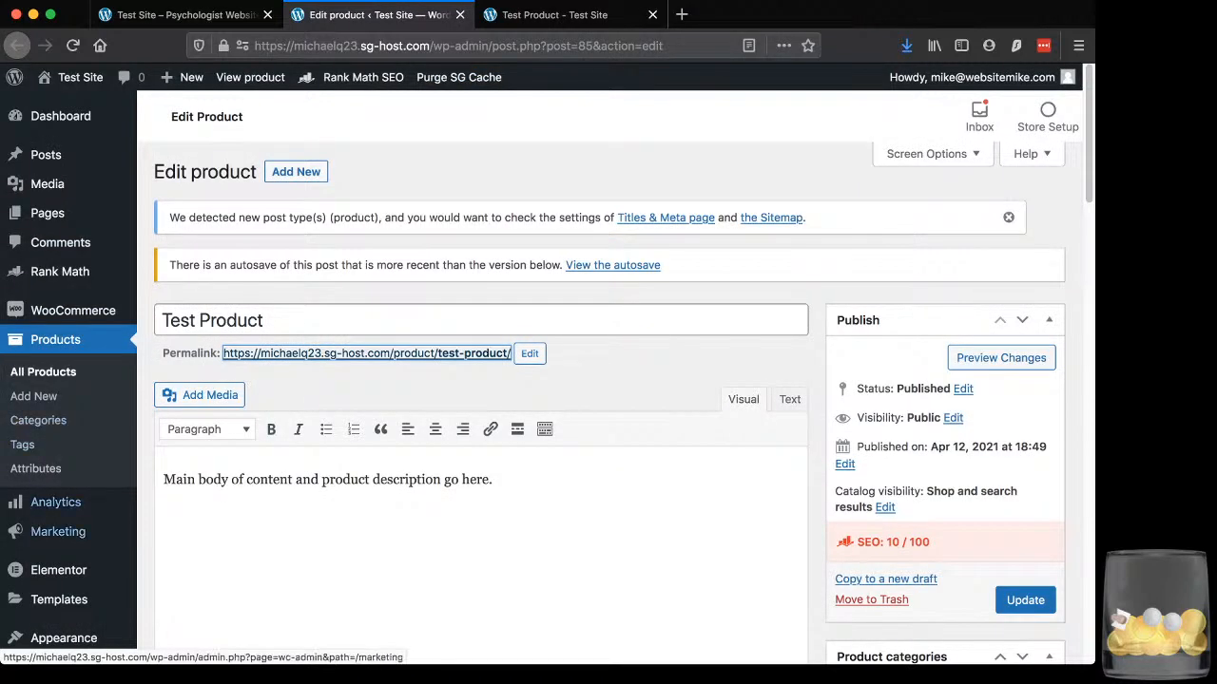
pyautogui.moveTo(59, 599)
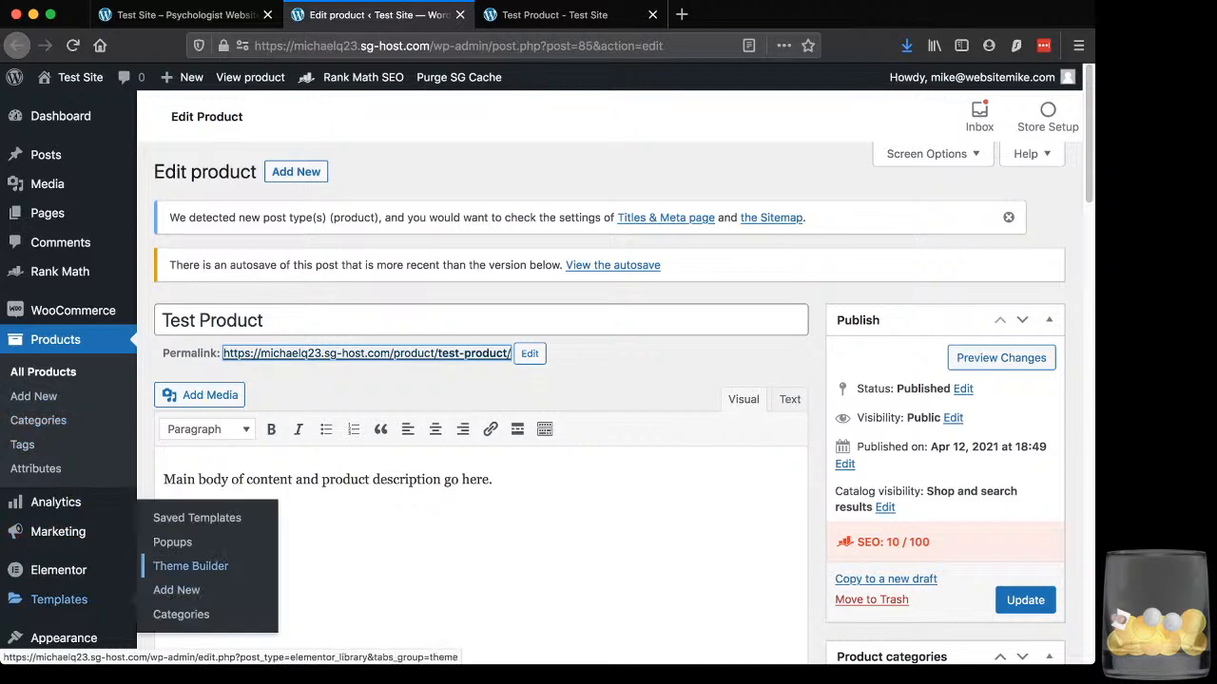
pyautogui.click(190, 566)
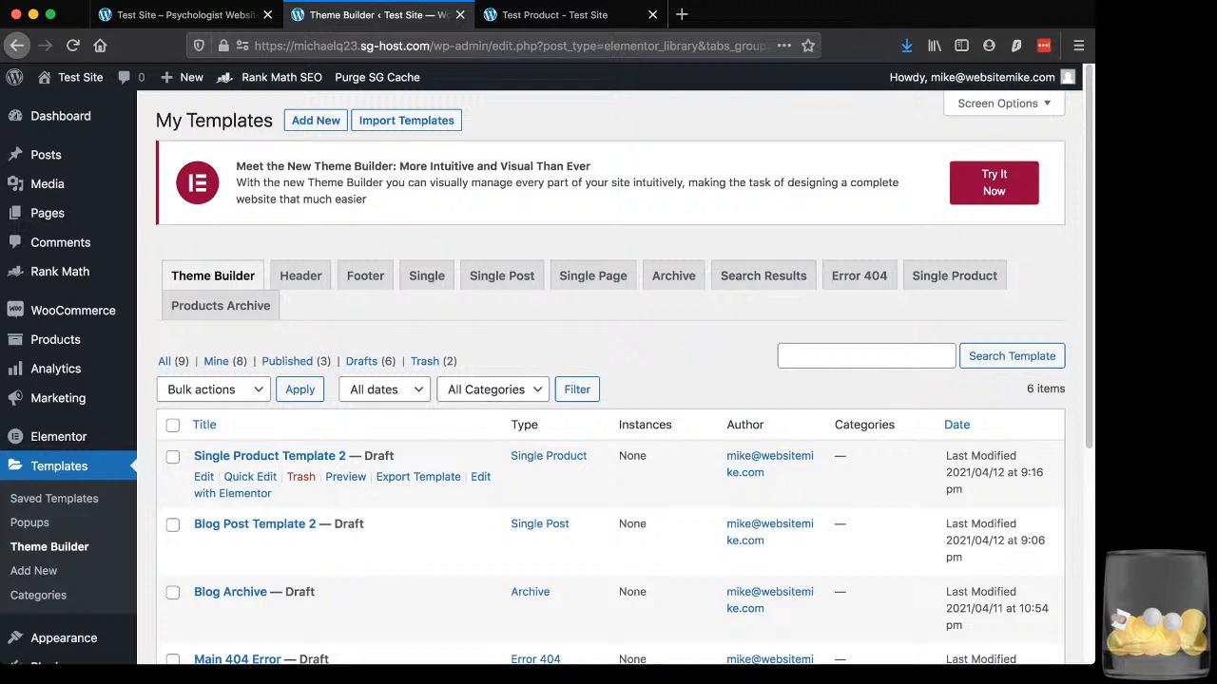
# - Create a new Products Archive template named "Products Archive" in the Theme Builder
pyautogui.scroll(-1, 380, 475)
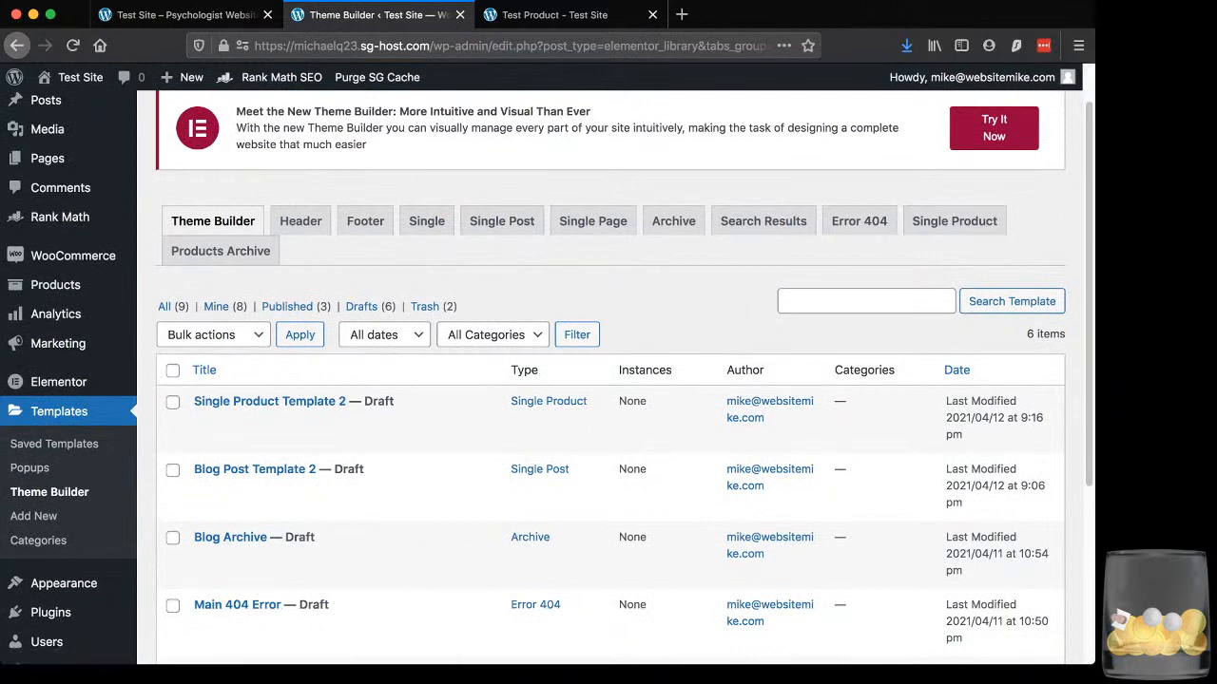
pyautogui.click(221, 251)
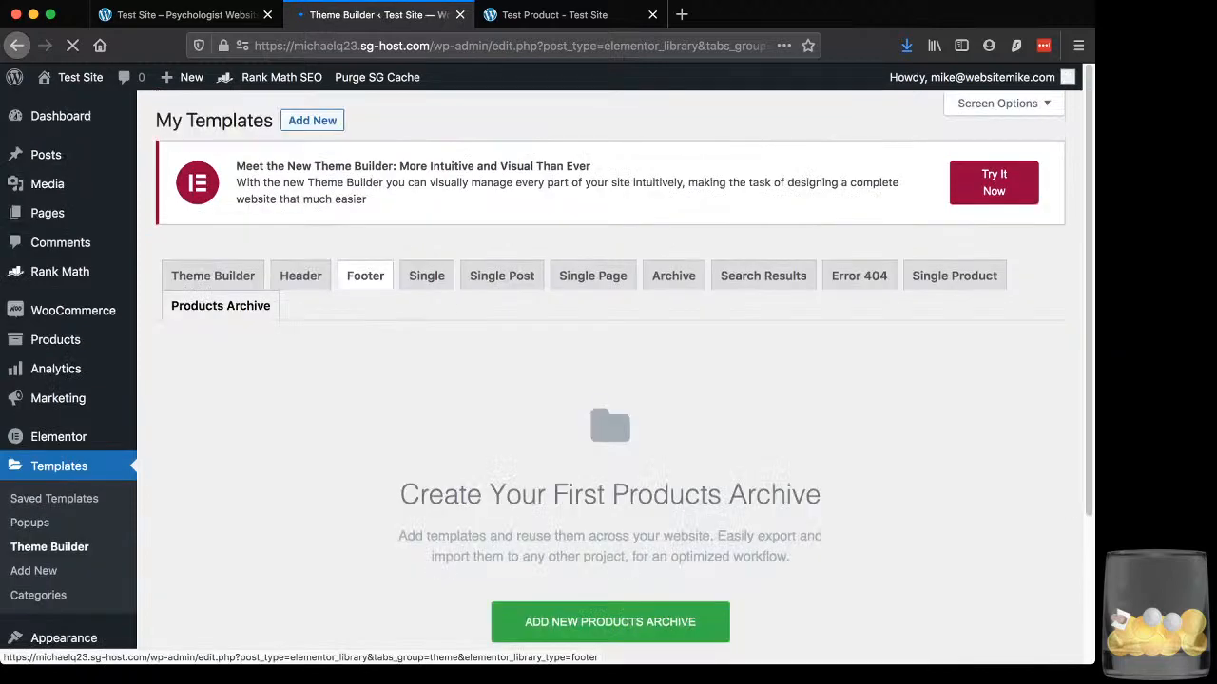
pyautogui.scroll(-1, 610, 532)
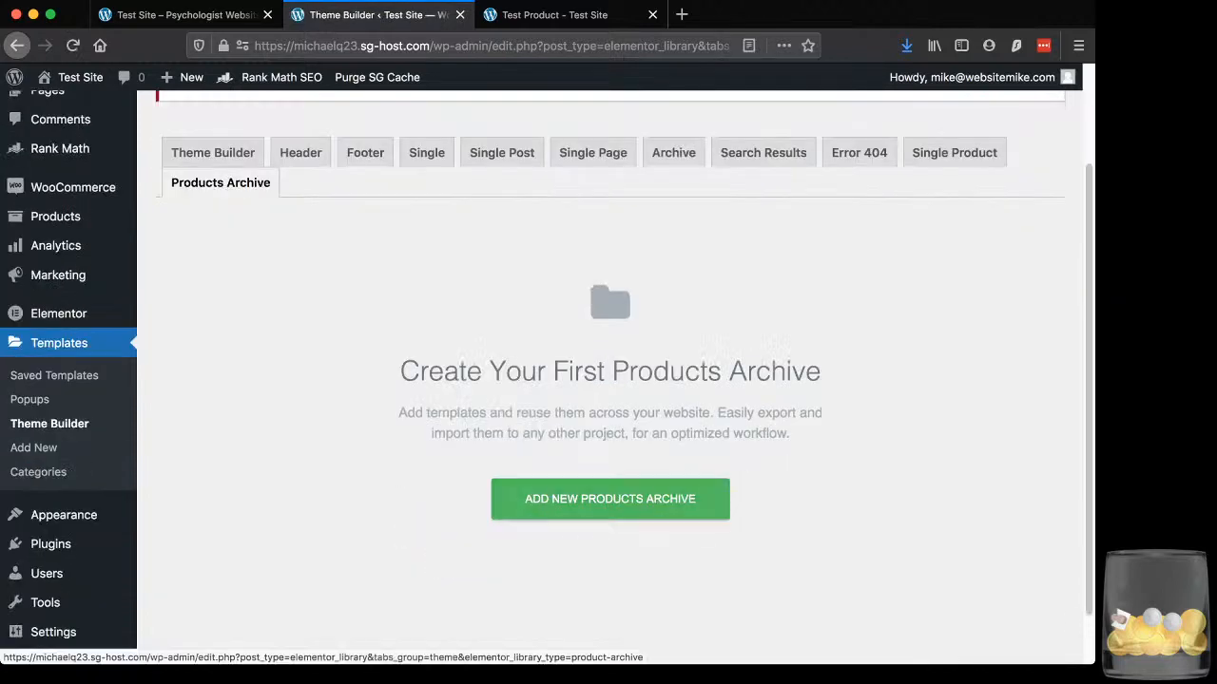
pyautogui.click(611, 499)
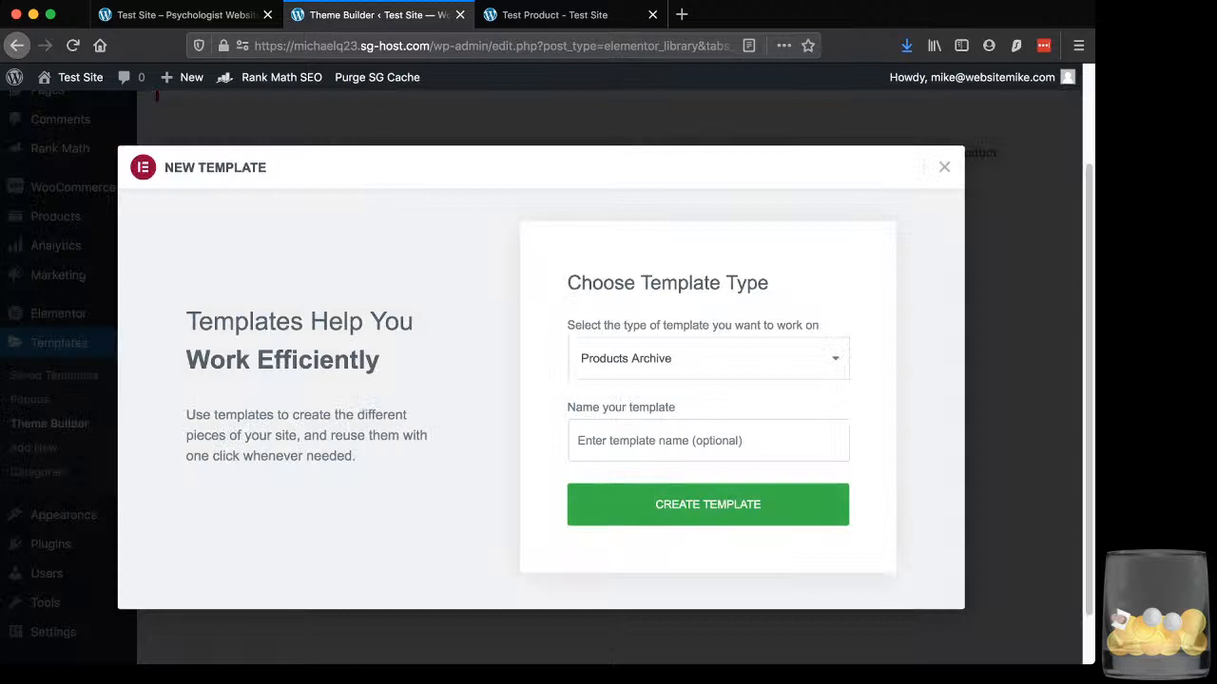
pyautogui.click(708, 441)
pyautogui.write('Products A')
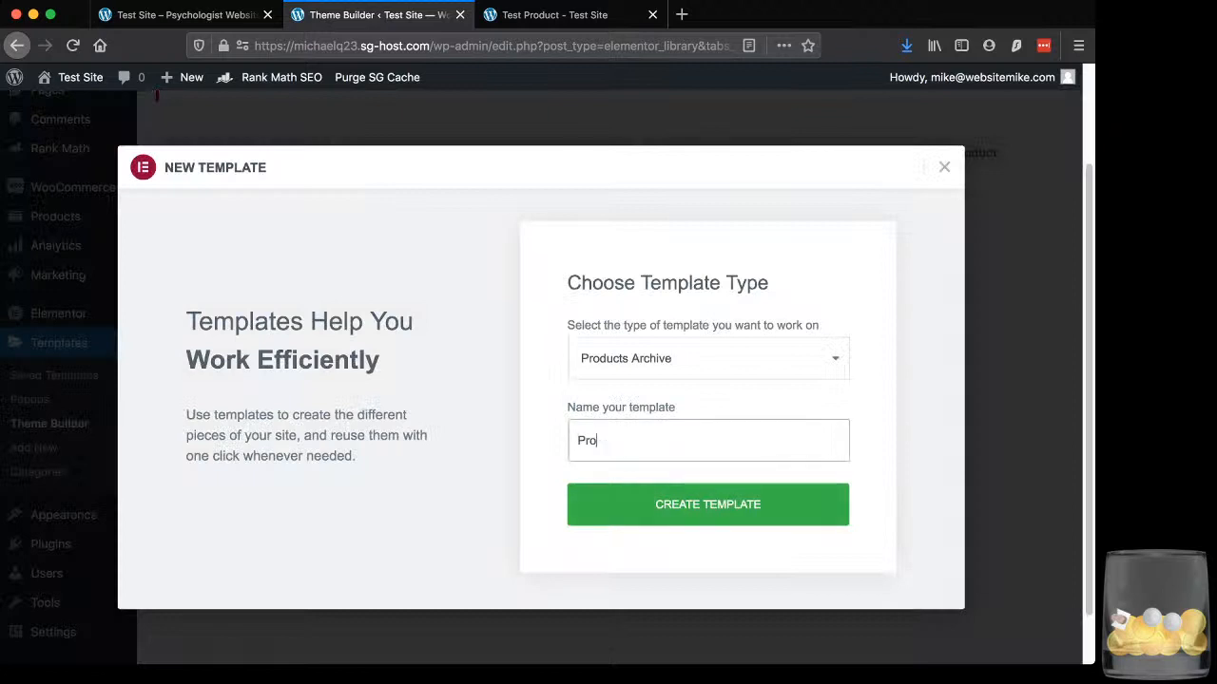
pyautogui.write('rchive')
pyautogui.click(707, 503)
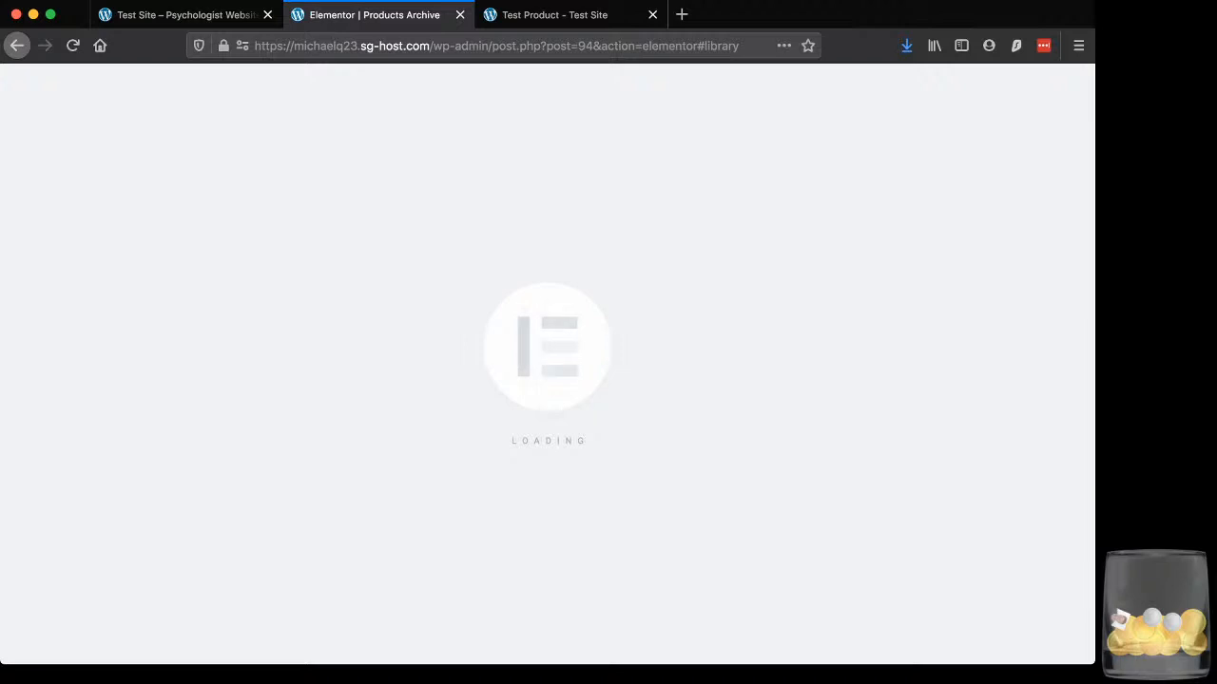
# - Leave the Products Archive editor by loading the site's wp-admin address to return to the WordPress dashboard
pyautogui.press('super+l')
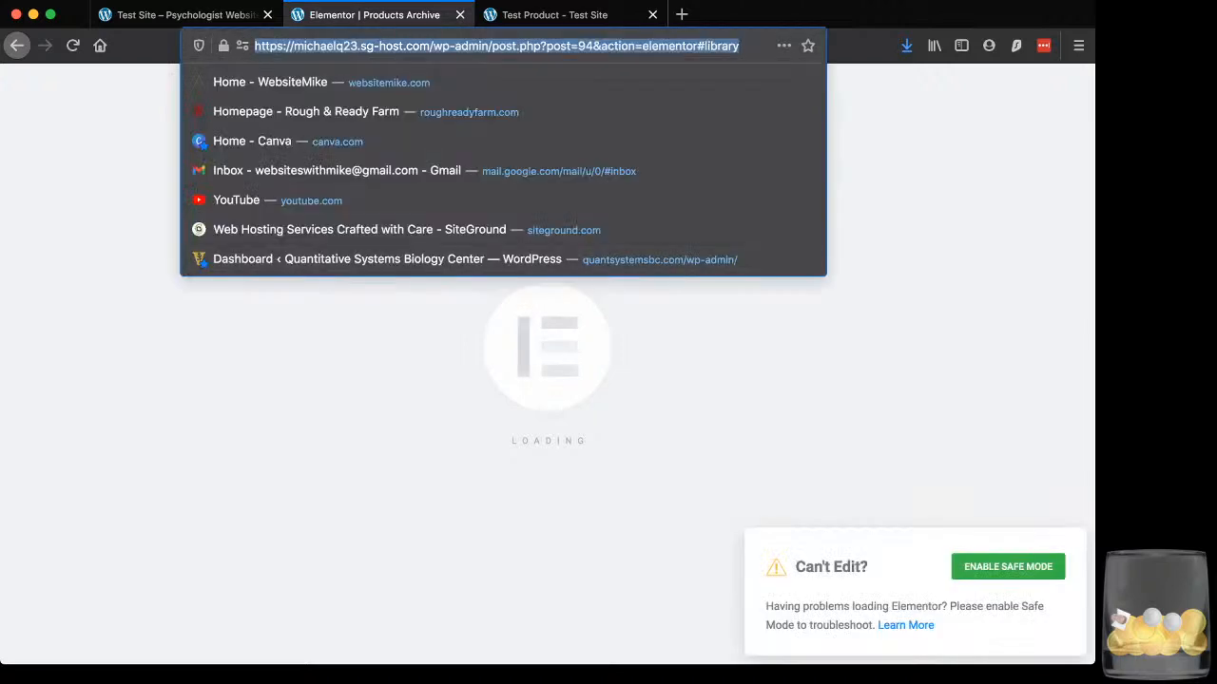
pyautogui.moveTo(882, 607); pyautogui.dragTo(971, 606)
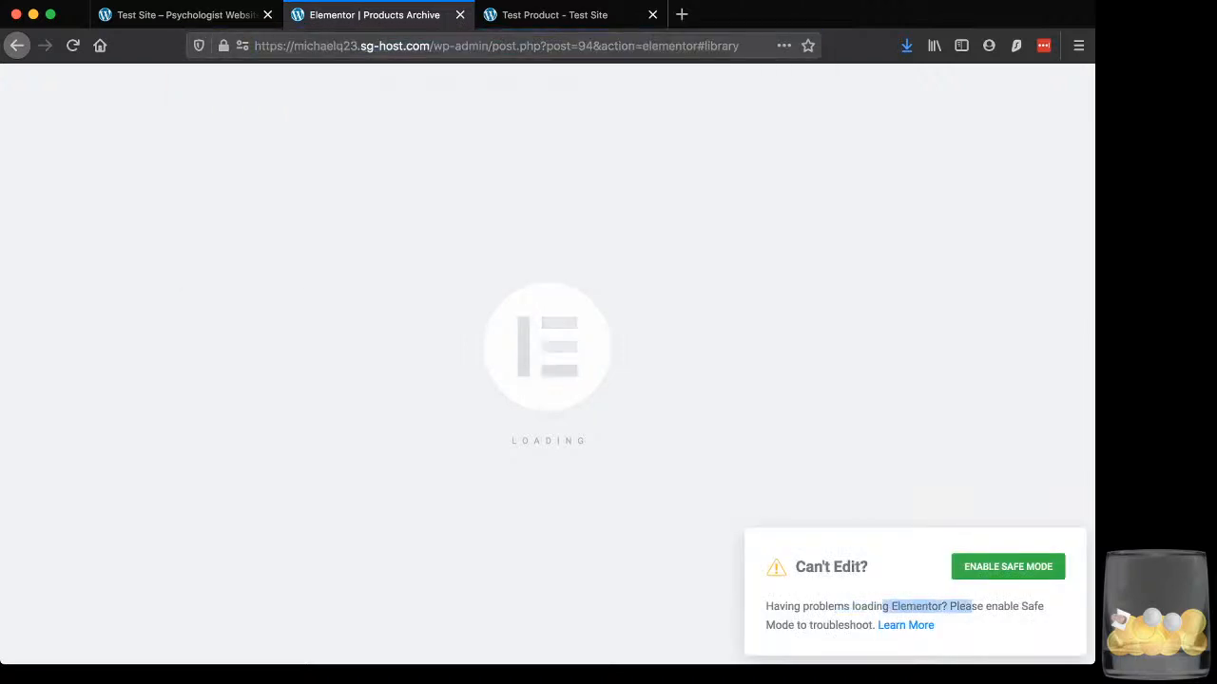
pyautogui.click(972, 607)
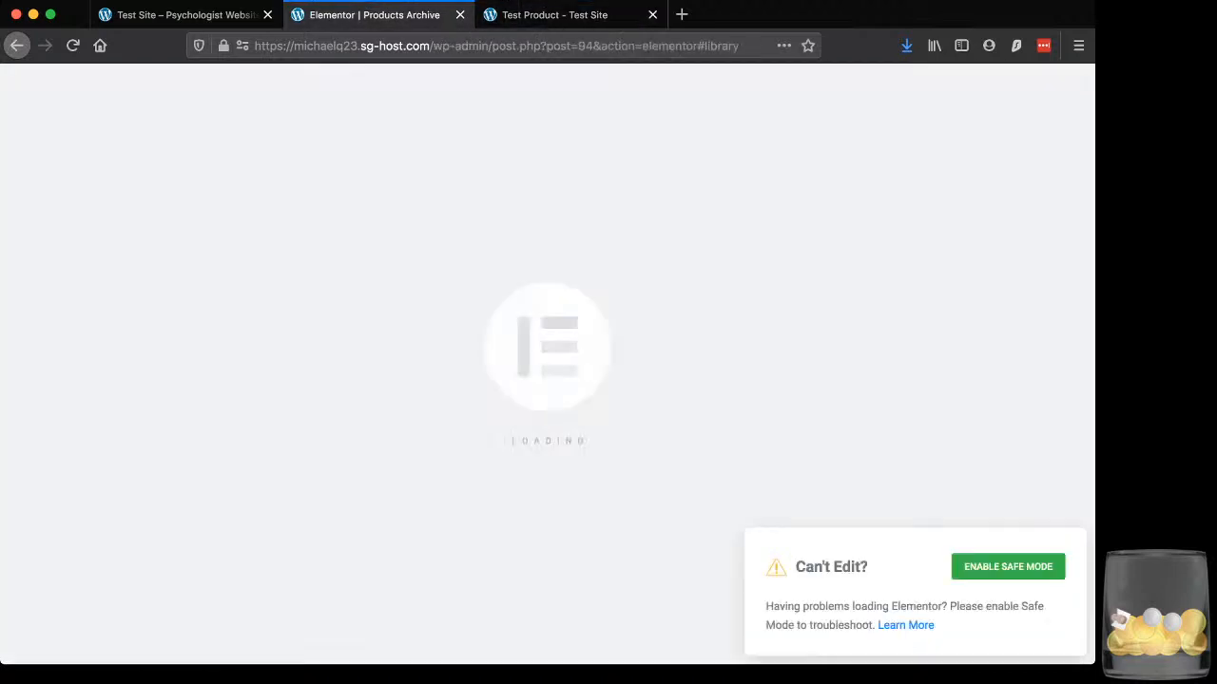
pyautogui.click(494, 46)
pyautogui.click(494, 45)
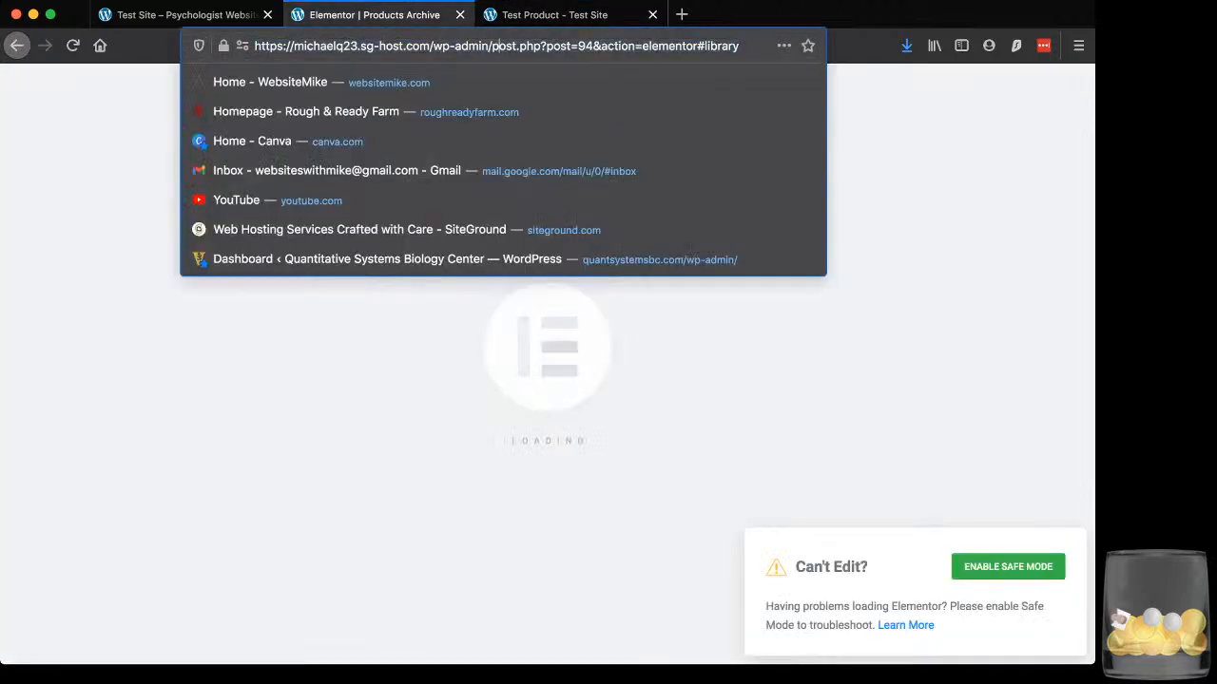
pyautogui.moveTo(490, 46); pyautogui.dragTo(739, 45)
pyautogui.press('BackSpace')
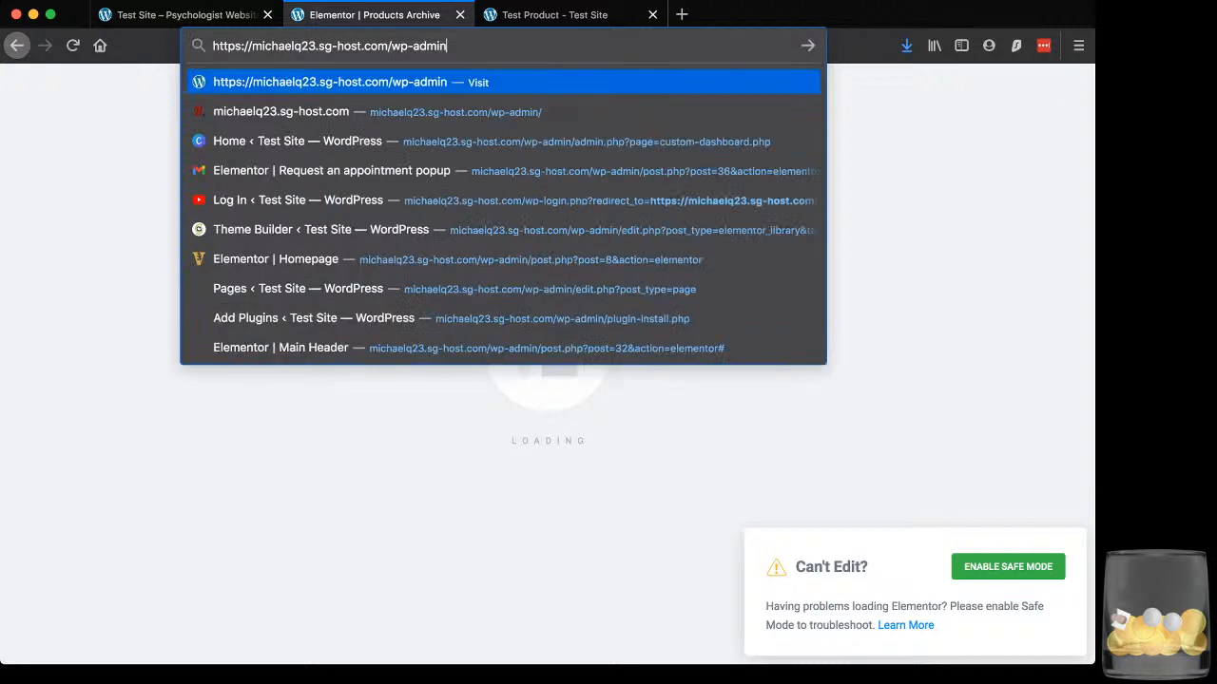
pyautogui.press('Return')
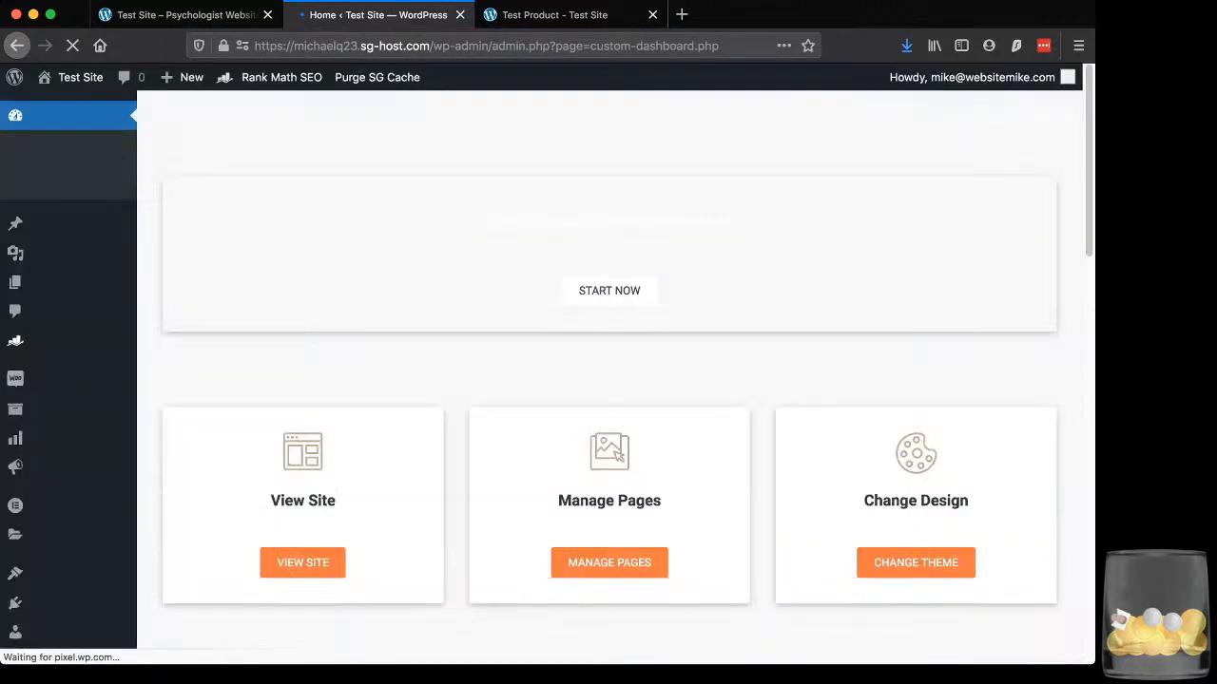
pyautogui.scroll(-1, 609, 370)
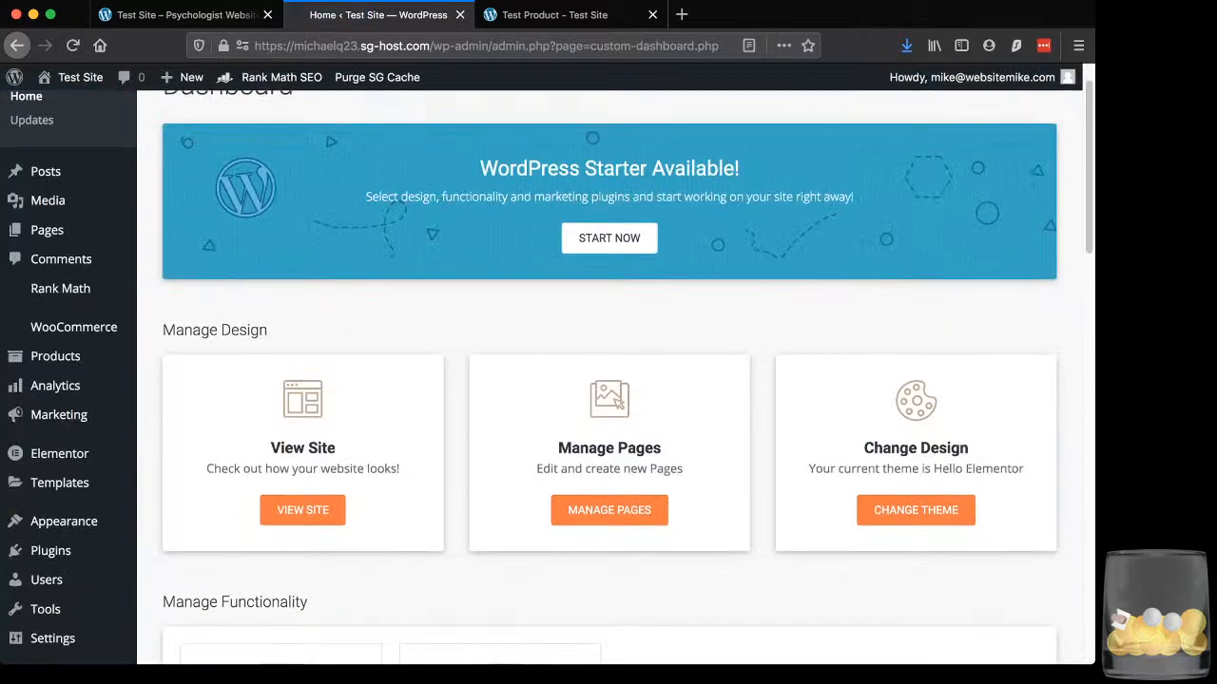
pyautogui.scroll(-1, 608, 371)
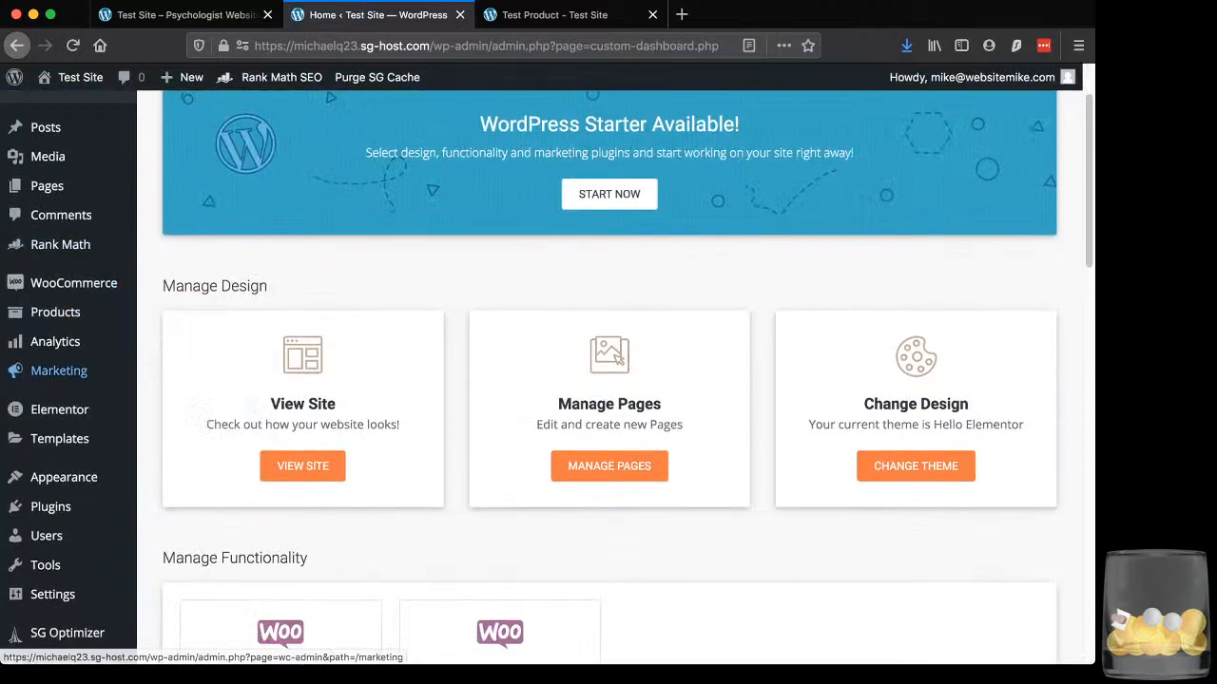
# - Look over the dashboard's Manage Functionality, Useful Links, and WordPress Events and News sections
pyautogui.scroll(-3, 59, 380)
pyautogui.moveTo(59, 416)
pyautogui.scroll(-2, 191, 467)
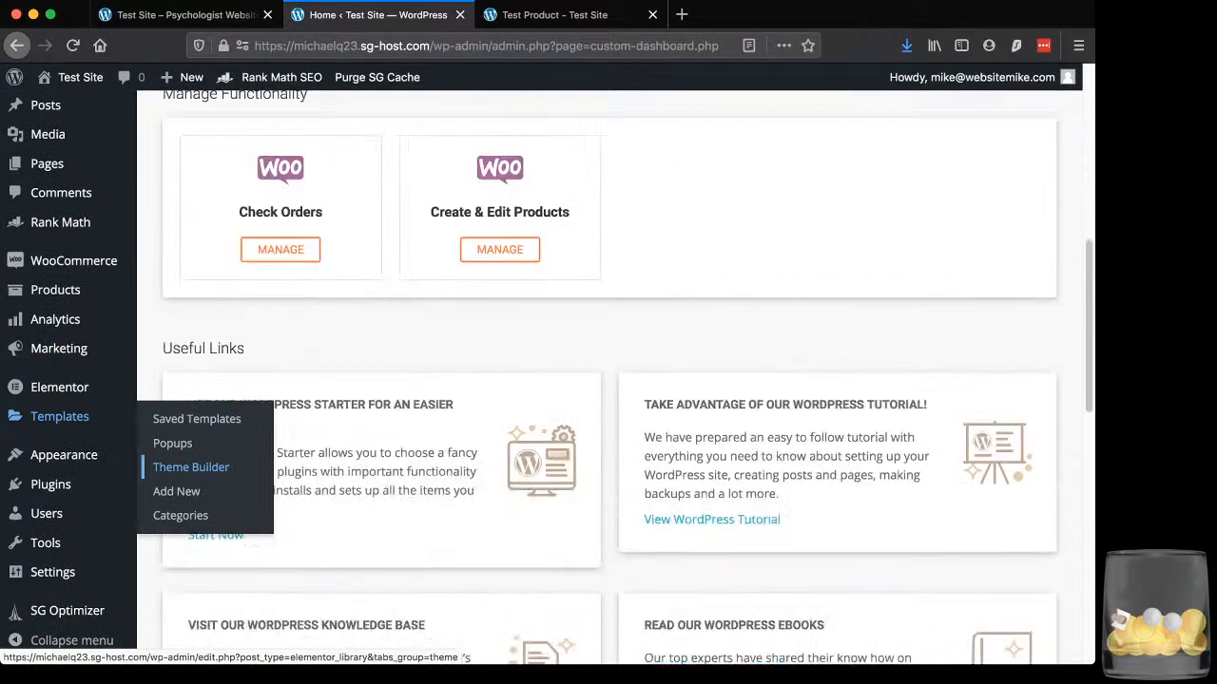
pyautogui.scroll(-4, 608, 380)
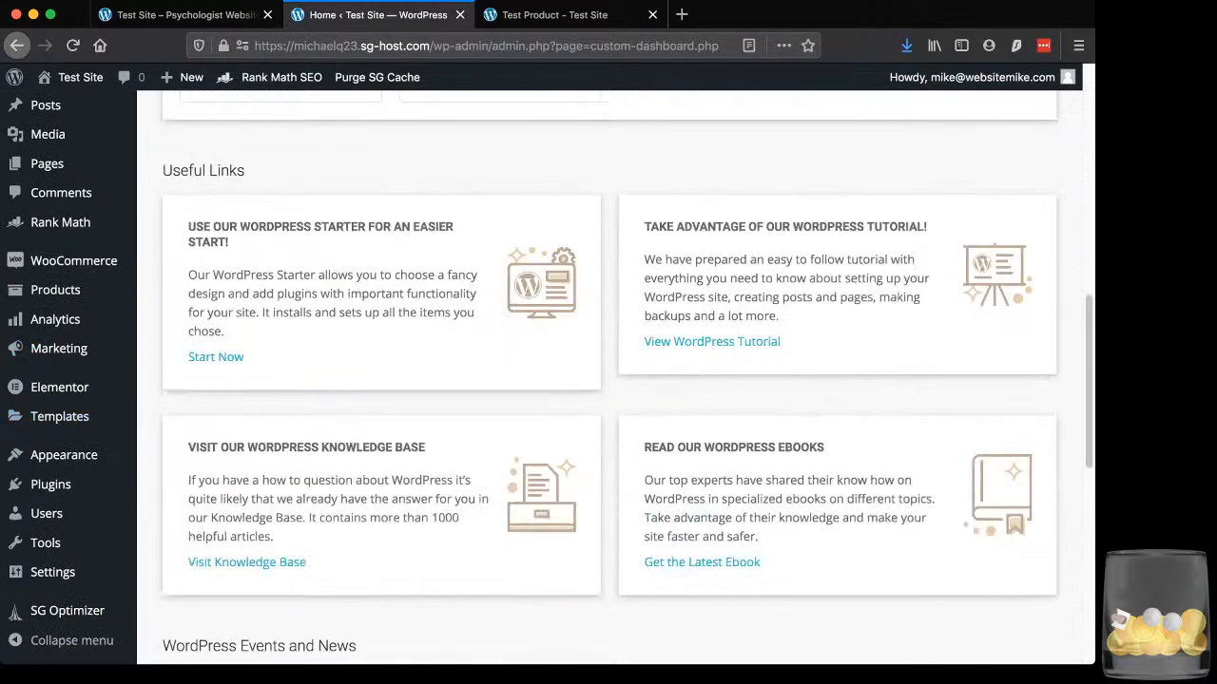
pyautogui.scroll(-1, 609, 380)
pyautogui.scroll(-6, 608, 380)
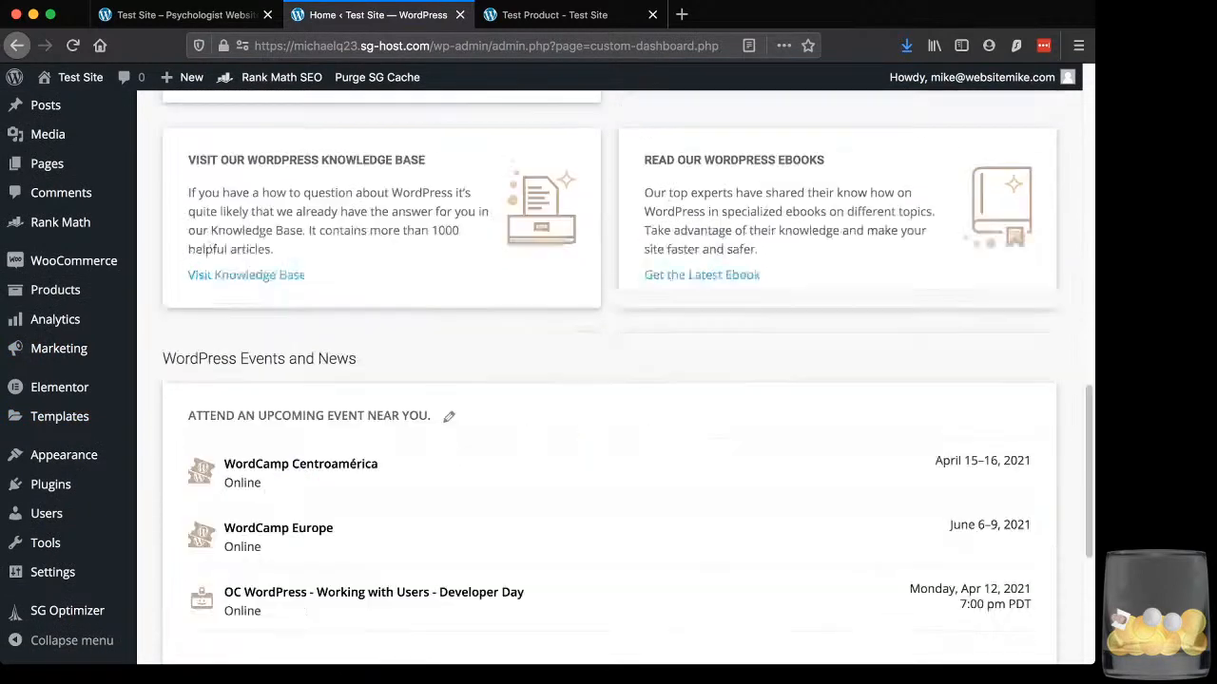
pyautogui.scroll(-2, 609, 381)
pyautogui.scroll(-3, 608, 380)
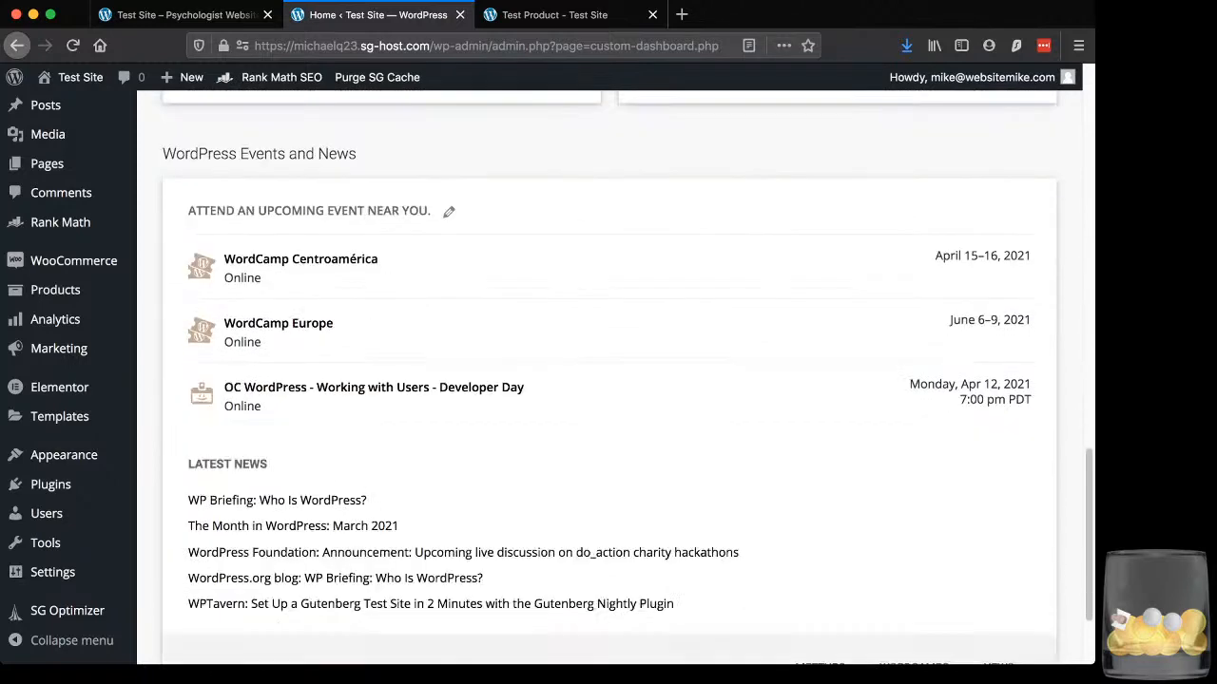
pyautogui.scroll(13, 609, 380)
pyautogui.scroll(12, 608, 380)
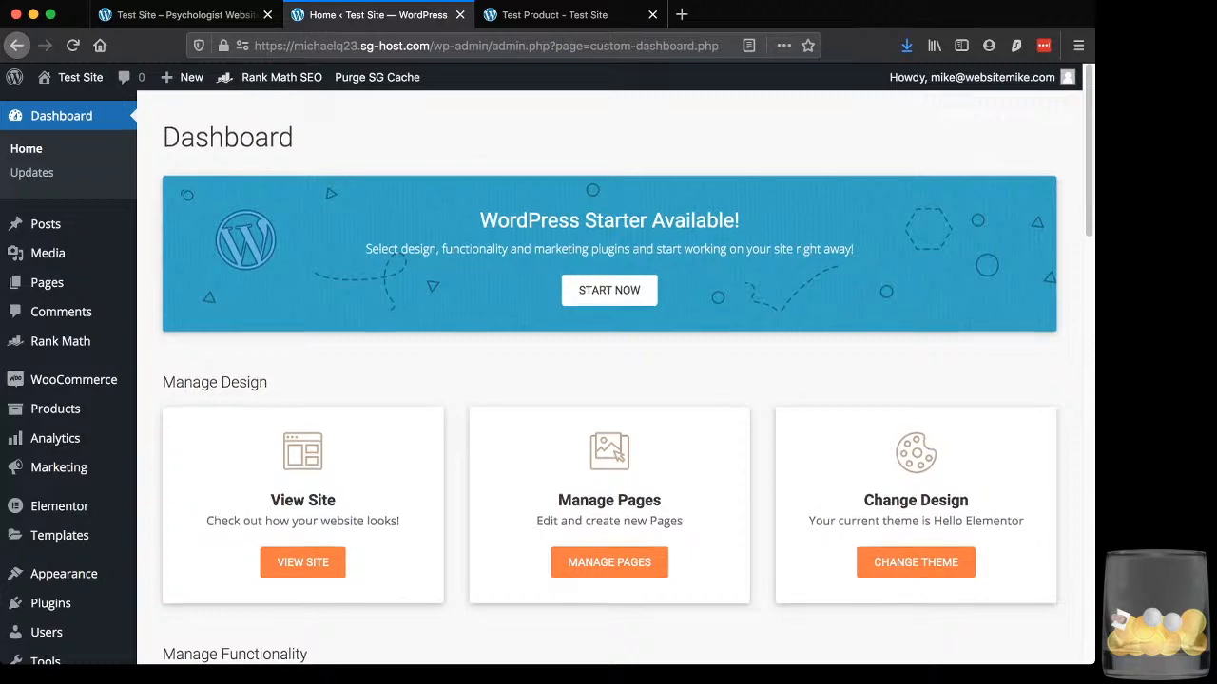
# - Highlight the "WordPress Events and News" heading on the dashboard and review the upcoming events and latest news beneath it
pyautogui.scroll(-20, 609, 381)
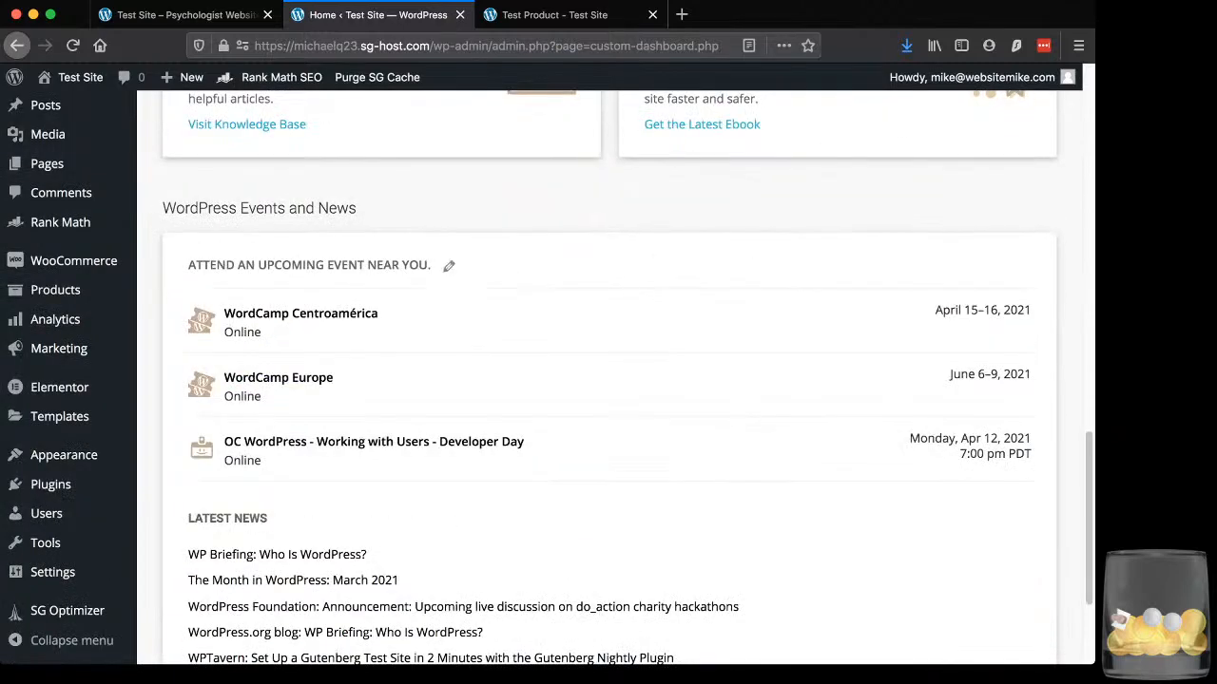
pyautogui.moveTo(175, 208); pyautogui.dragTo(356, 207)
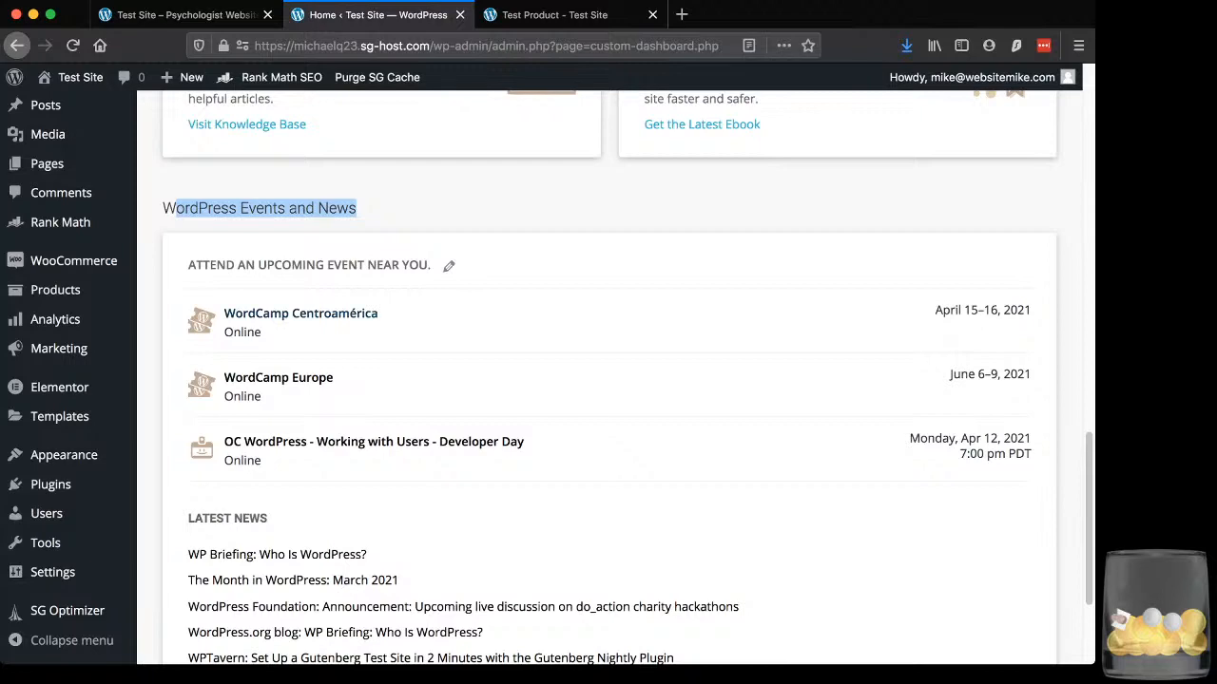
pyautogui.scroll(-4, 286, 285)
pyautogui.scroll(15, 374, 257)
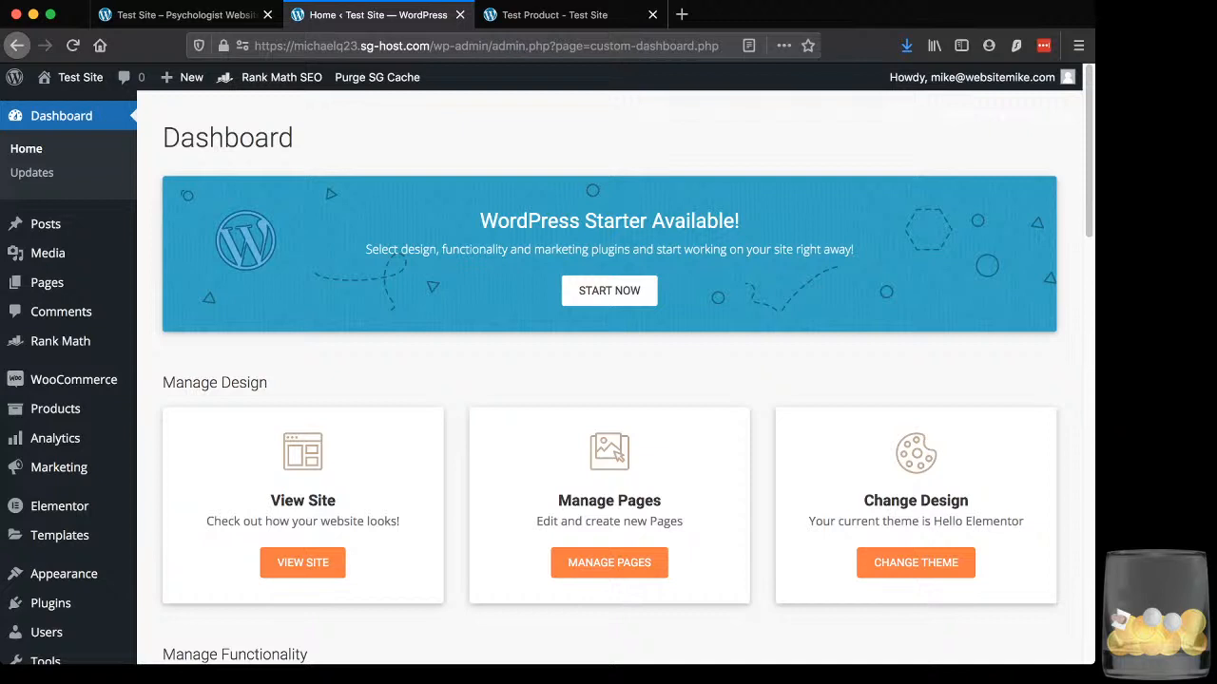
pyautogui.press('super+Tab')
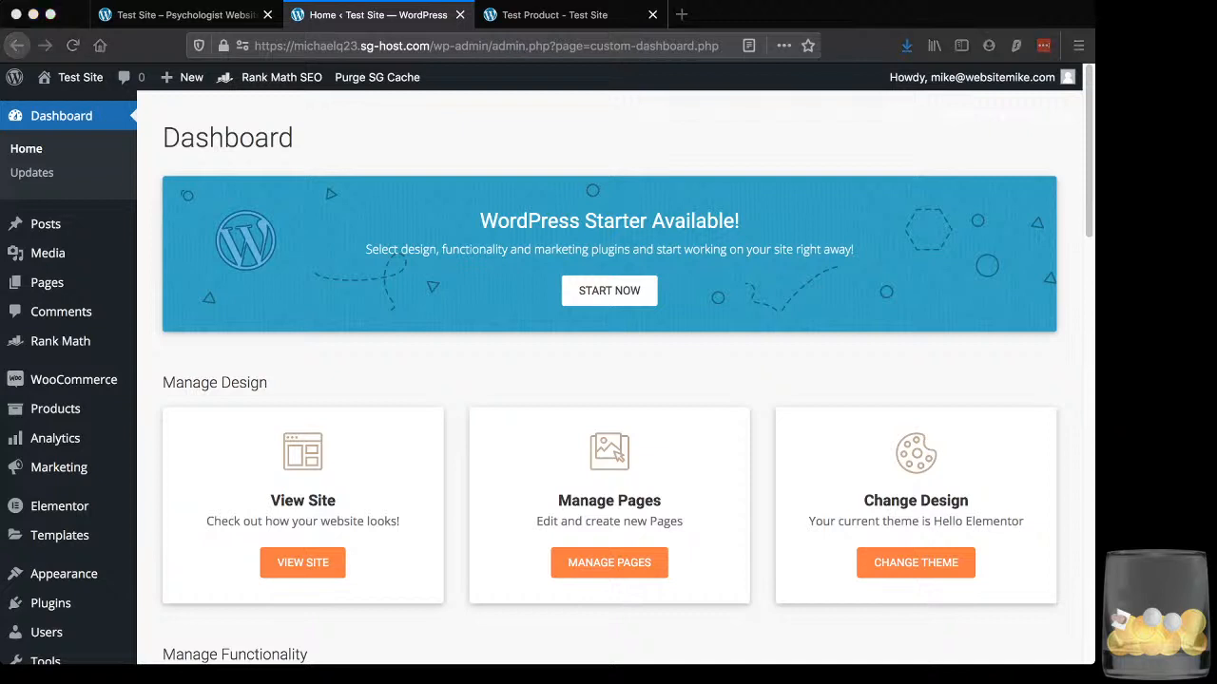